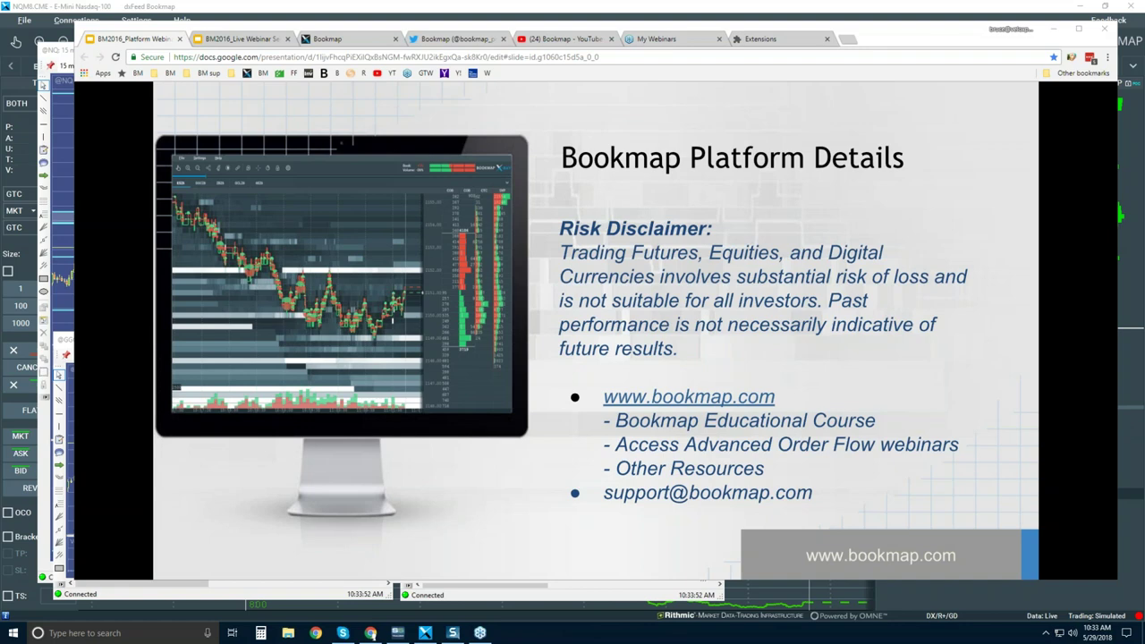
Open the Bookmap website and look through its sections from the intro down to the Connectivity list of supported platforms
{"action": "left_click", "coordinate": [343, 43]}
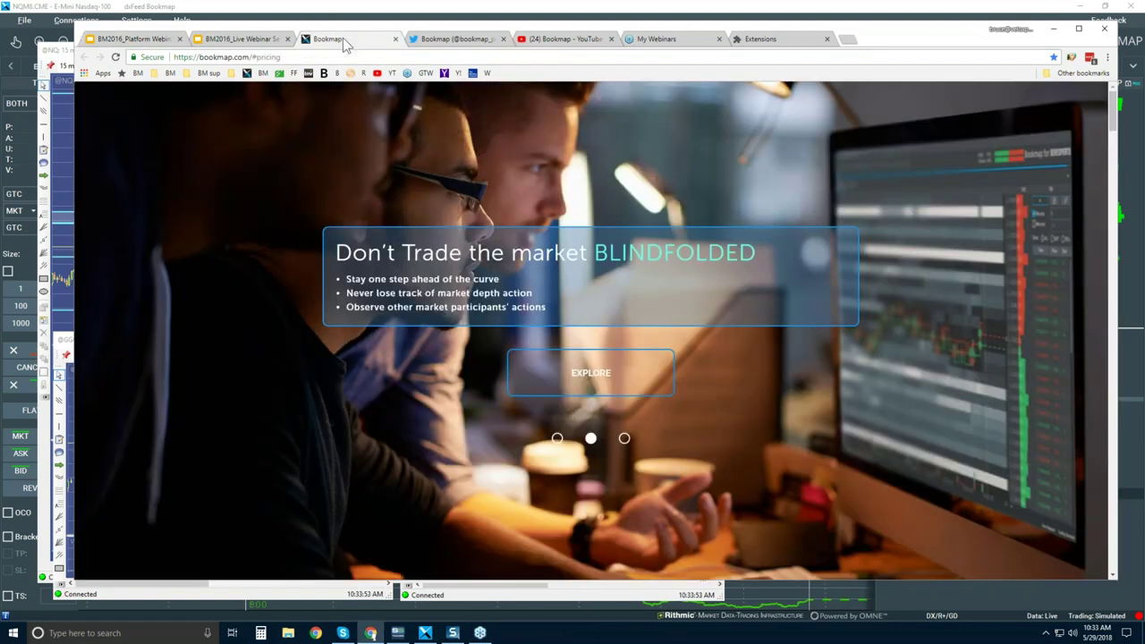
{"action": "scroll", "coordinate": [586, 289], "scroll_direction": "down", "scroll_amount": 5}
{"action": "scroll", "coordinate": [586, 294], "scroll_direction": "down", "scroll_amount": 1}
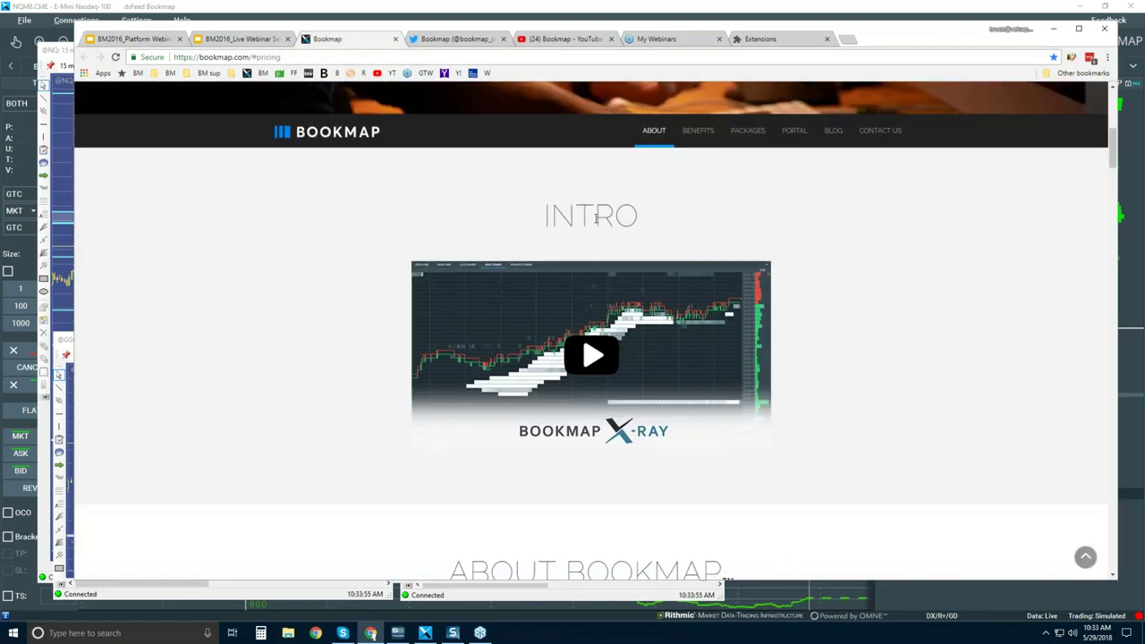
{"action": "scroll", "coordinate": [621, 335], "scroll_direction": "down", "scroll_amount": 4}
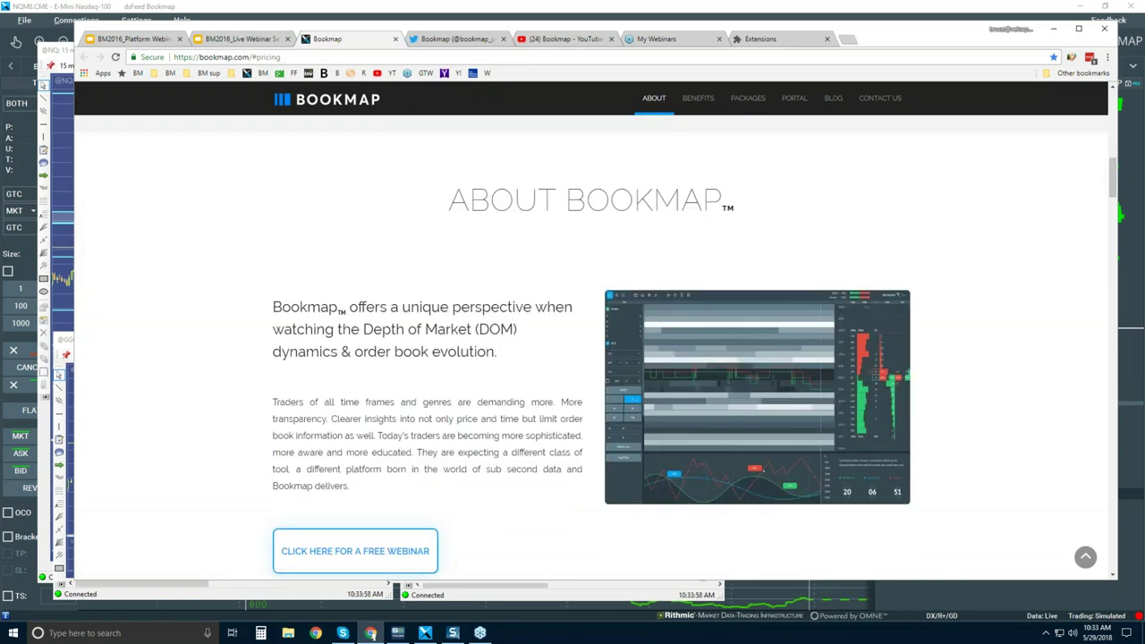
{"action": "scroll", "coordinate": [583, 338], "scroll_direction": "down", "scroll_amount": 4}
{"action": "scroll", "coordinate": [583, 338], "scroll_direction": "down", "scroll_amount": 6}
{"action": "scroll", "coordinate": [691, 172], "scroll_direction": "down", "scroll_amount": 7}
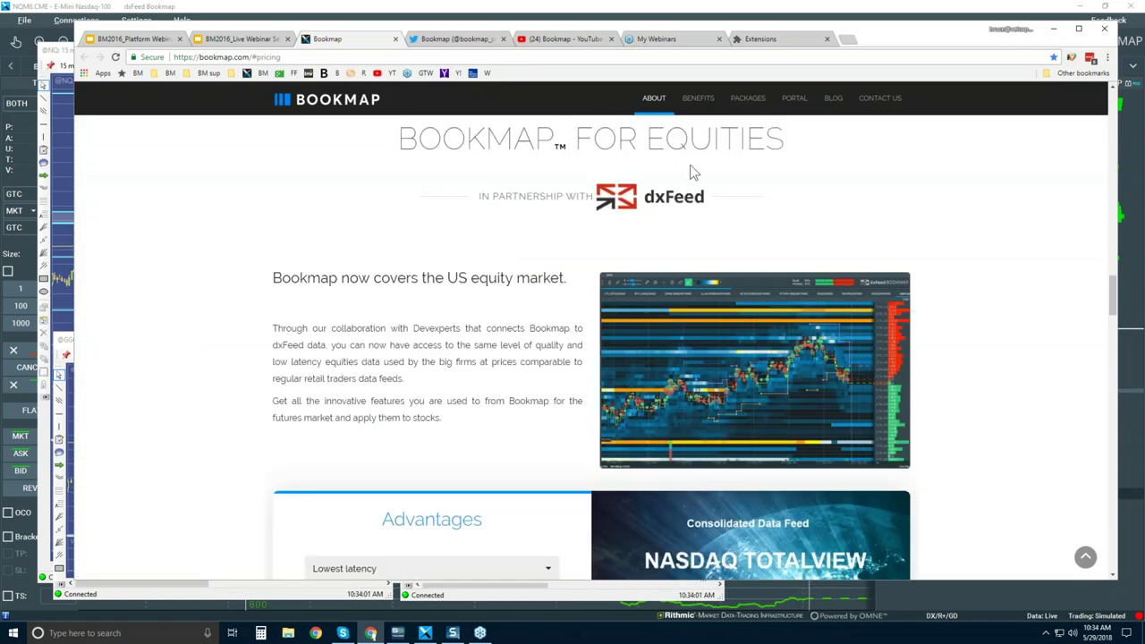
{"action": "scroll", "coordinate": [684, 267], "scroll_direction": "down", "scroll_amount": 2}
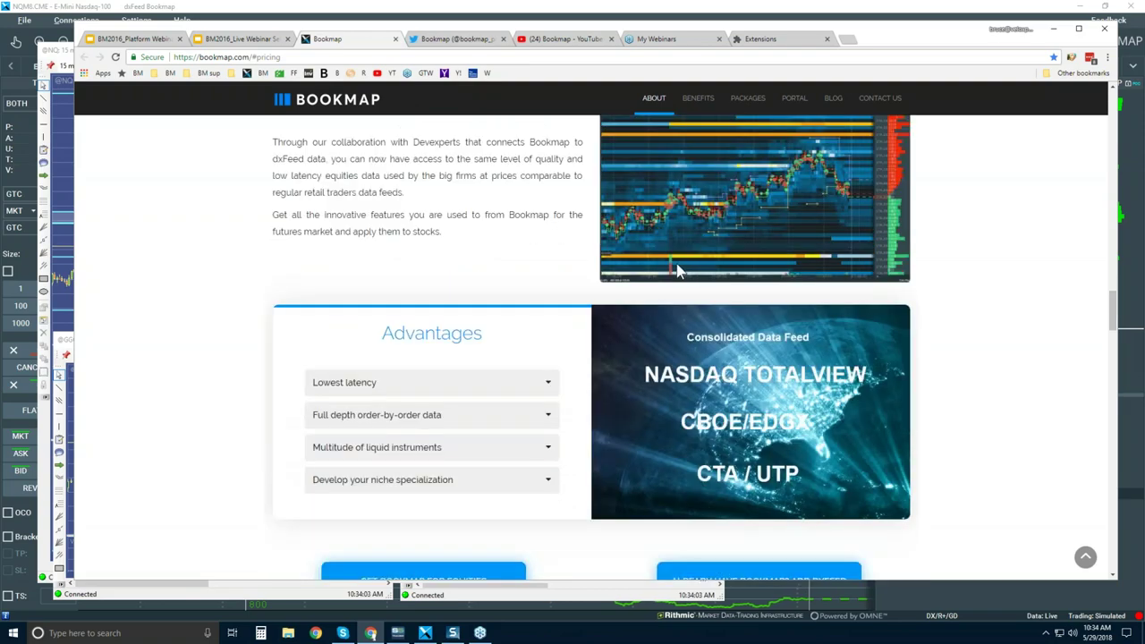
{"action": "scroll", "coordinate": [675, 260], "scroll_direction": "down", "scroll_amount": 10}
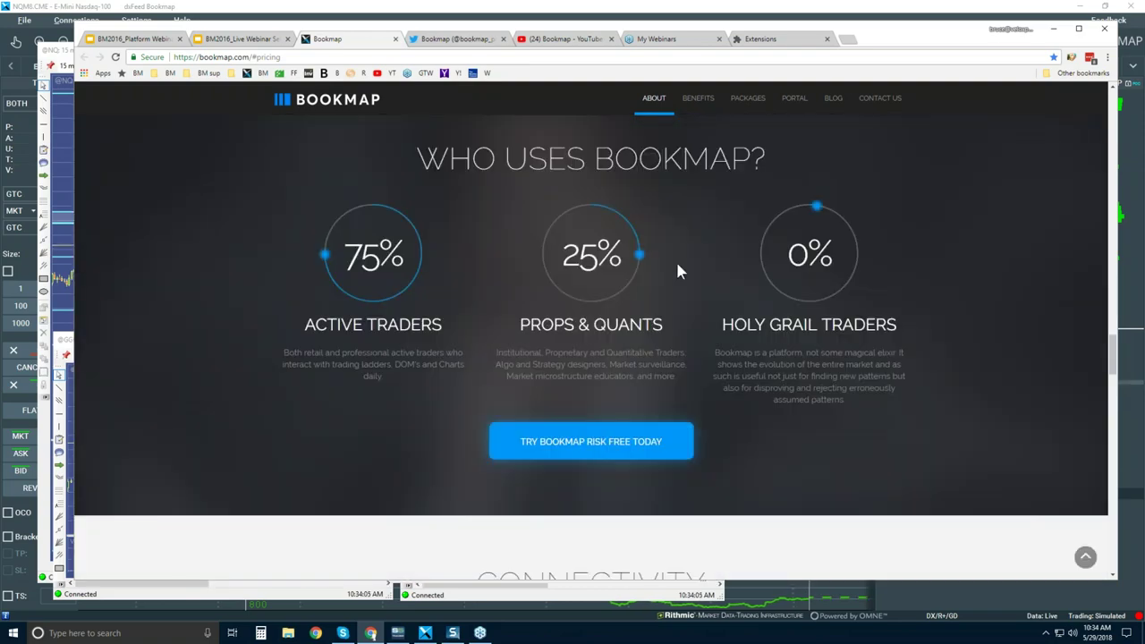
{"action": "scroll", "coordinate": [675, 261], "scroll_direction": "down", "scroll_amount": 2}
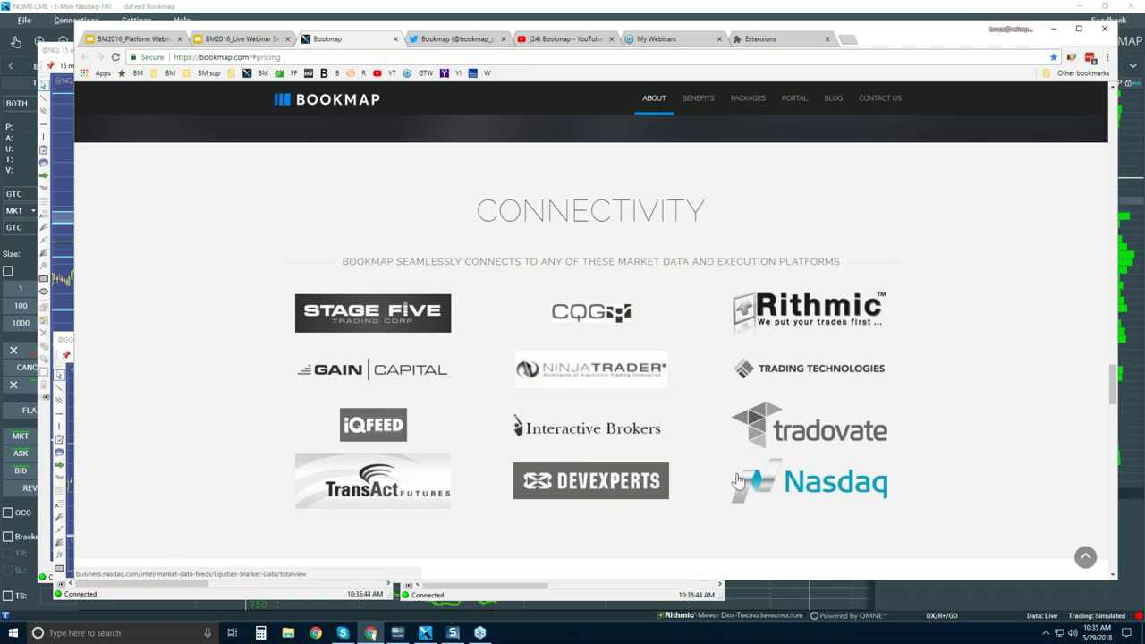
Review the Bookmap for Equities section with its dxFeed data and advantages, and return to the Connectivity list
{"action": "scroll", "coordinate": [738, 482], "scroll_direction": "up", "scroll_amount": 15}
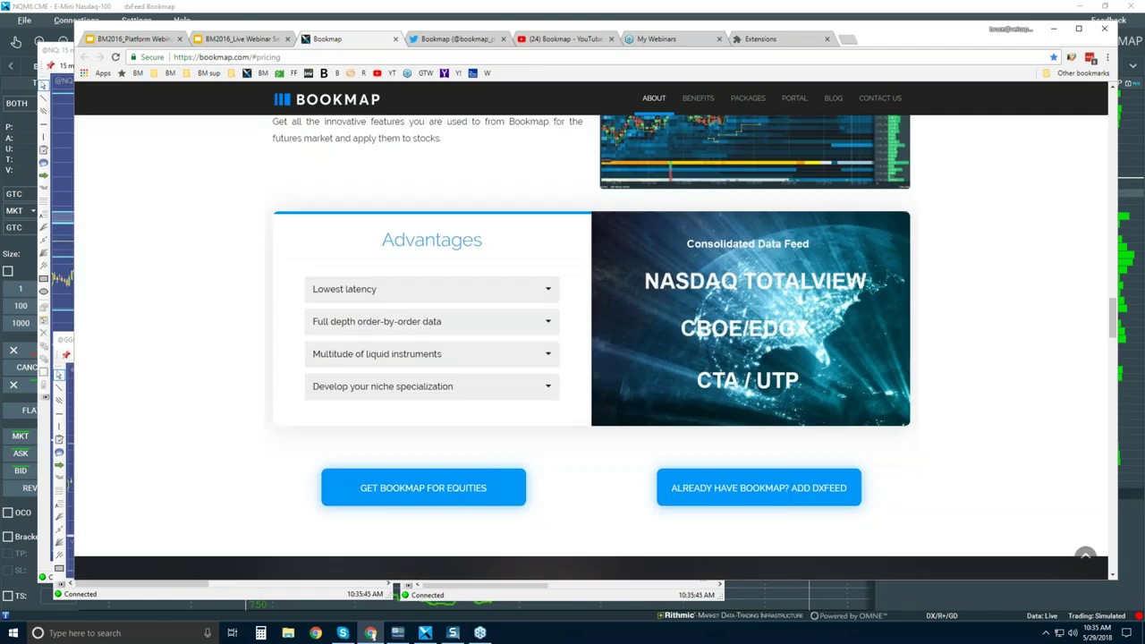
{"action": "scroll", "coordinate": [637, 260], "scroll_direction": "up", "scroll_amount": 1}
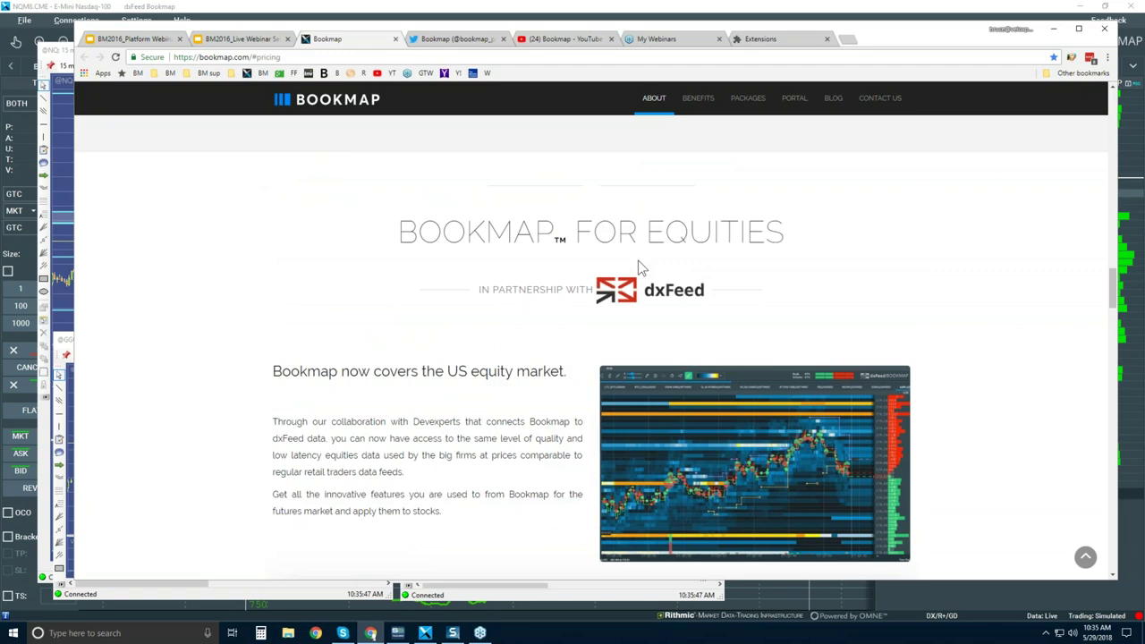
{"action": "scroll", "coordinate": [621, 260], "scroll_direction": "down", "scroll_amount": 3}
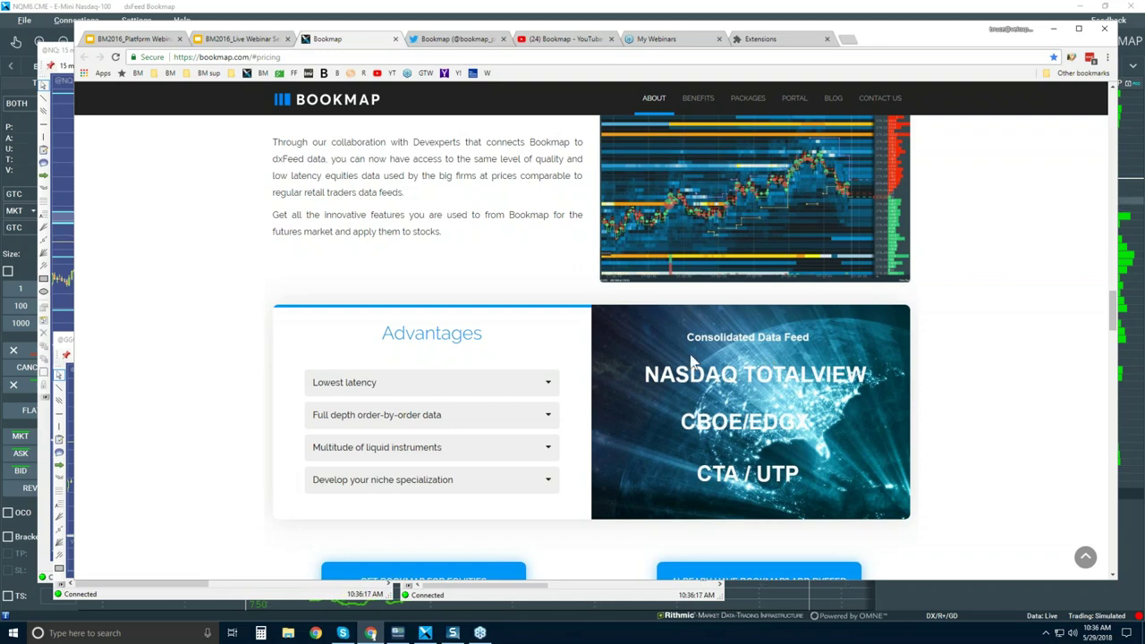
{"action": "scroll", "coordinate": [689, 362], "scroll_direction": "down", "scroll_amount": 6}
{"action": "scroll", "coordinate": [688, 362], "scroll_direction": "down", "scroll_amount": 4}
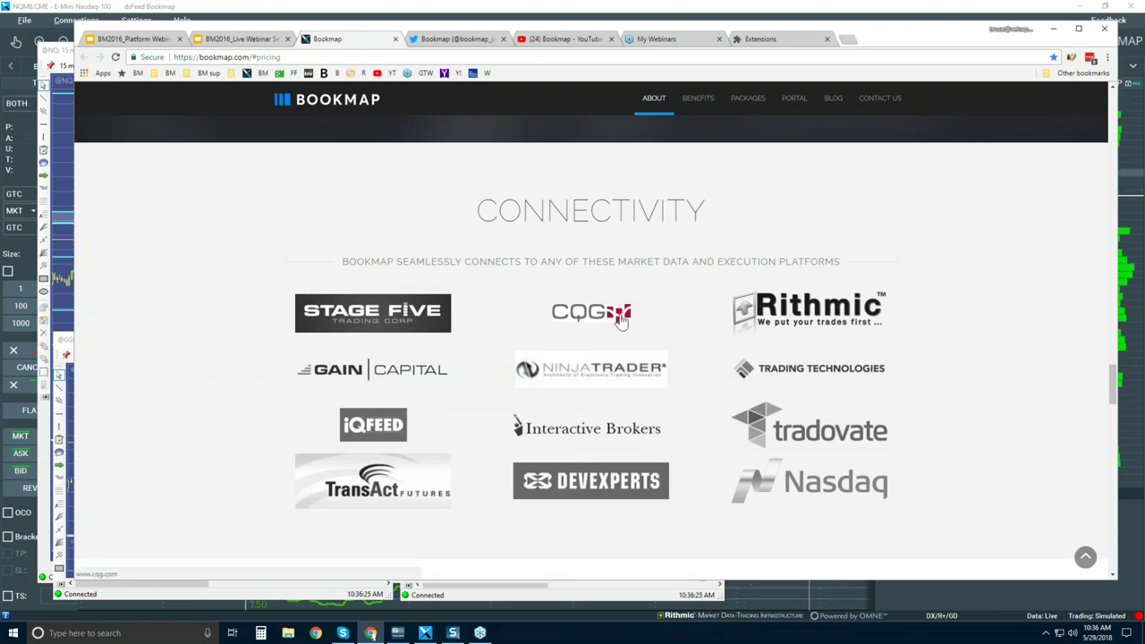
Show monthly prices for the Bookmap packages and highlight Digital+ features: Record and Replay, real time one-click trading, multiple instruments display and Advanced Education
{"action": "scroll", "coordinate": [619, 320], "scroll_direction": "down", "scroll_amount": 5}
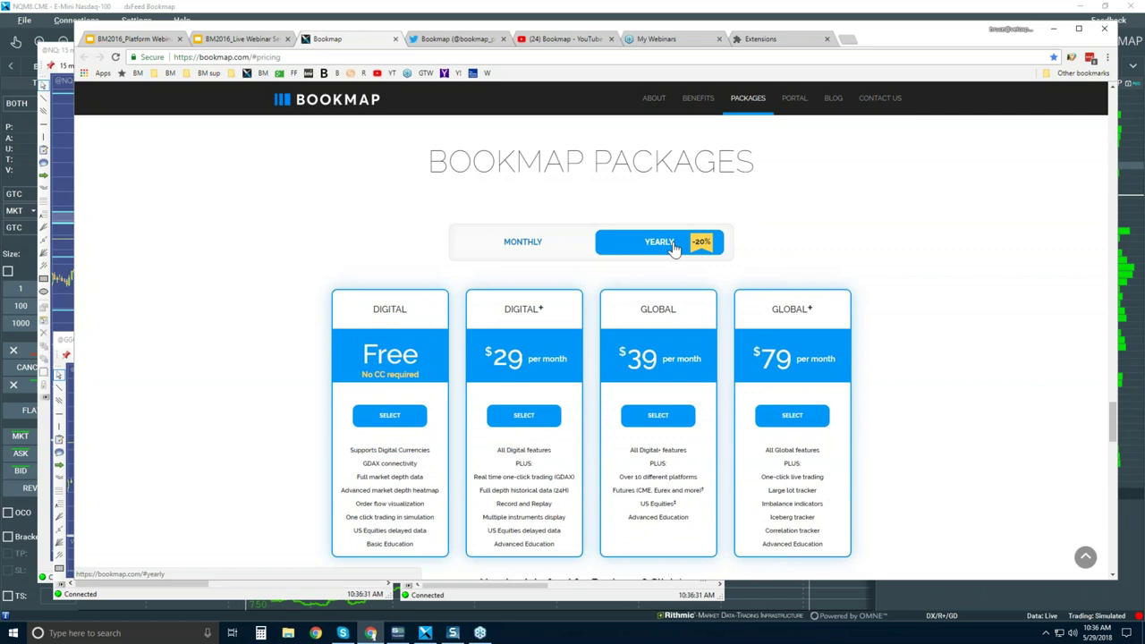
{"action": "left_click", "coordinate": [522, 243]}
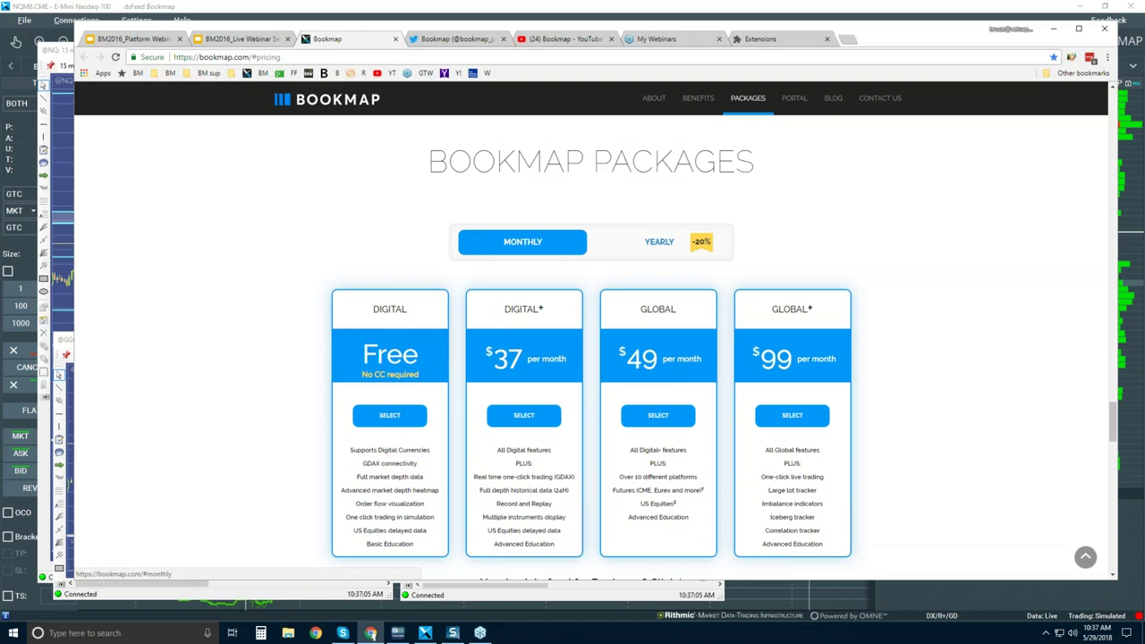
{"action": "left_click_drag", "start_coordinate": [495, 503], "coordinate": [553, 504]}
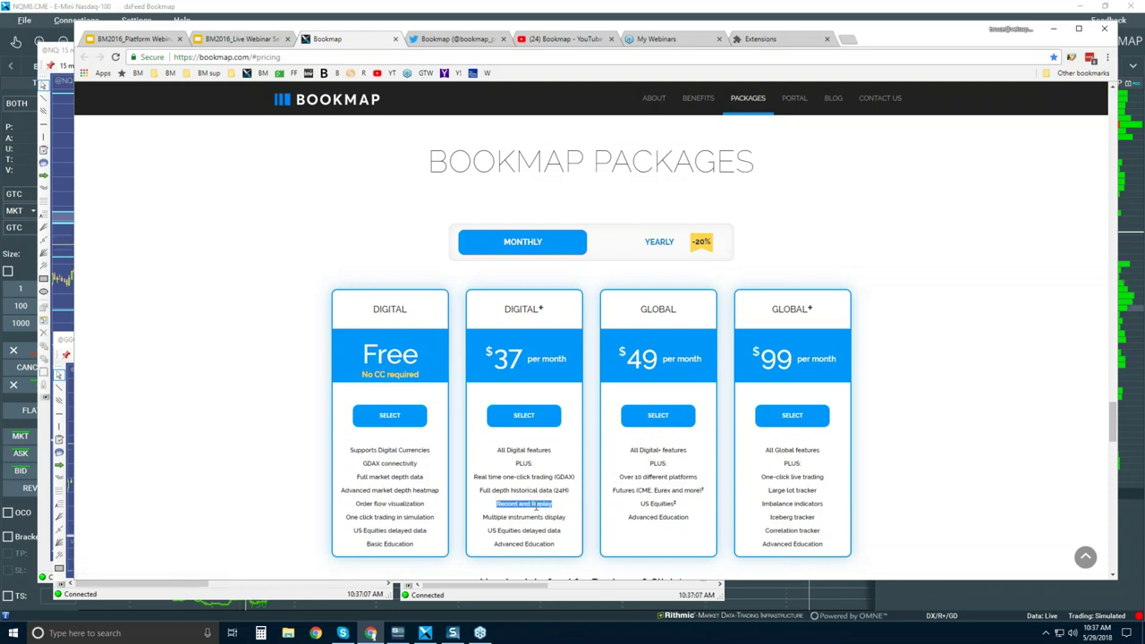
{"action": "left_click_drag", "start_coordinate": [475, 476], "coordinate": [558, 476]}
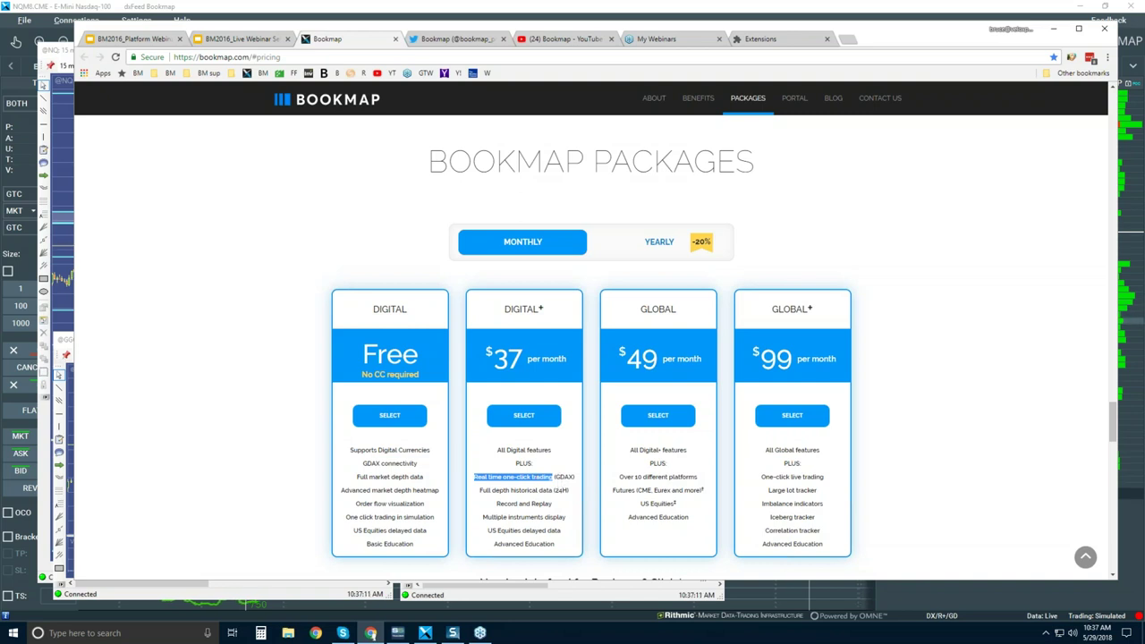
{"action": "left_click_drag", "start_coordinate": [482, 517], "coordinate": [566, 517]}
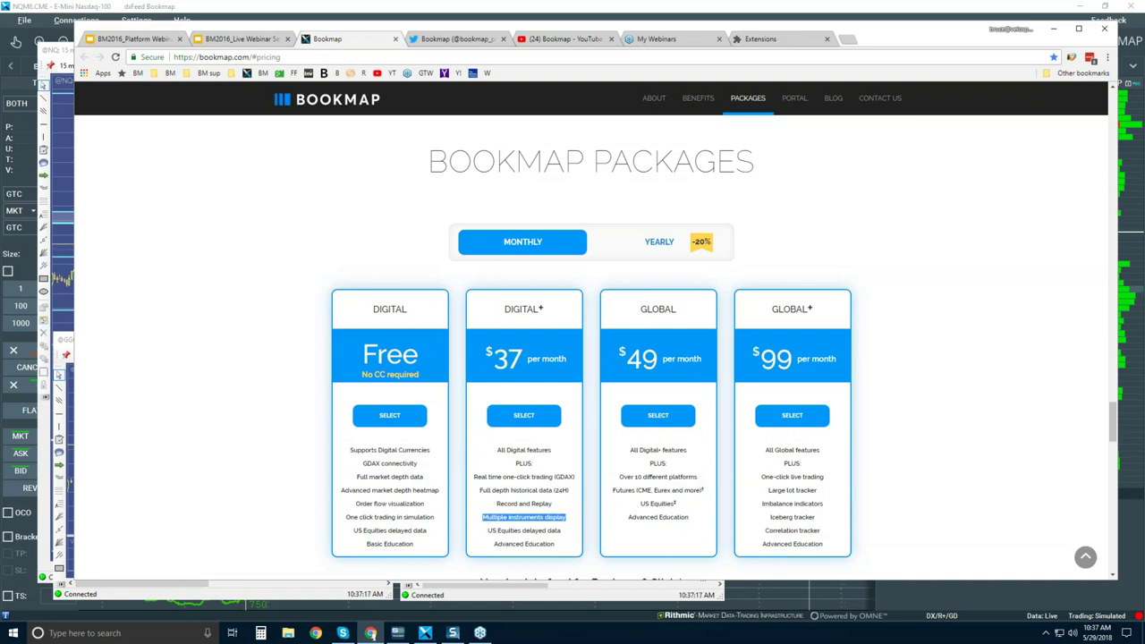
{"action": "left_click_drag", "start_coordinate": [494, 543], "coordinate": [554, 544]}
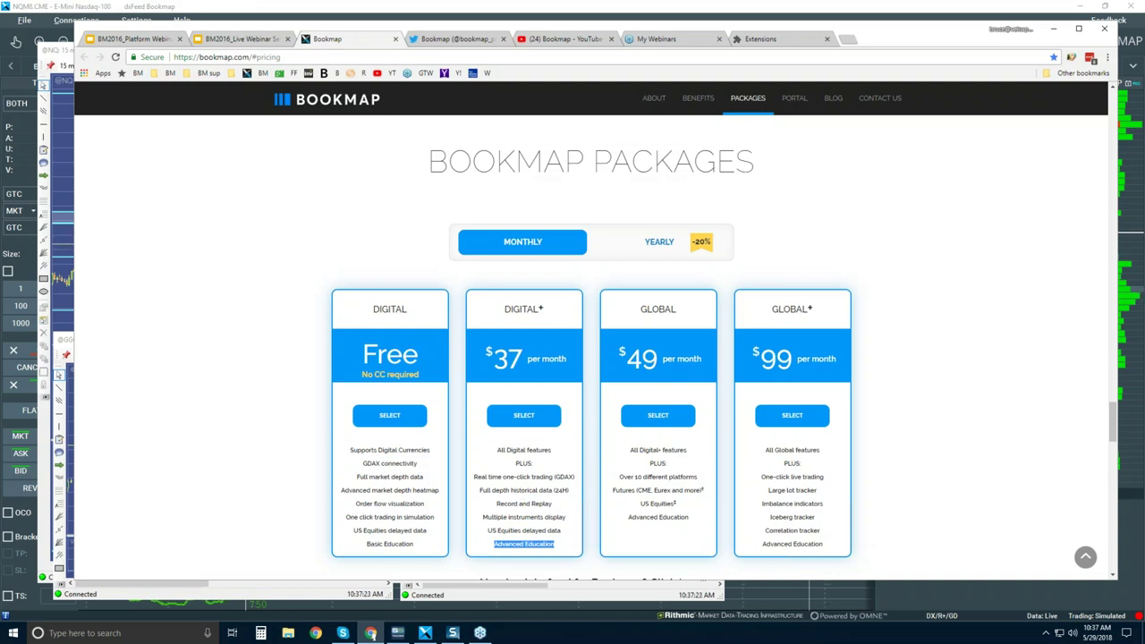
Highlight the Global package's name and its Futures and US Equities features
{"action": "double_click", "coordinate": [651, 311]}
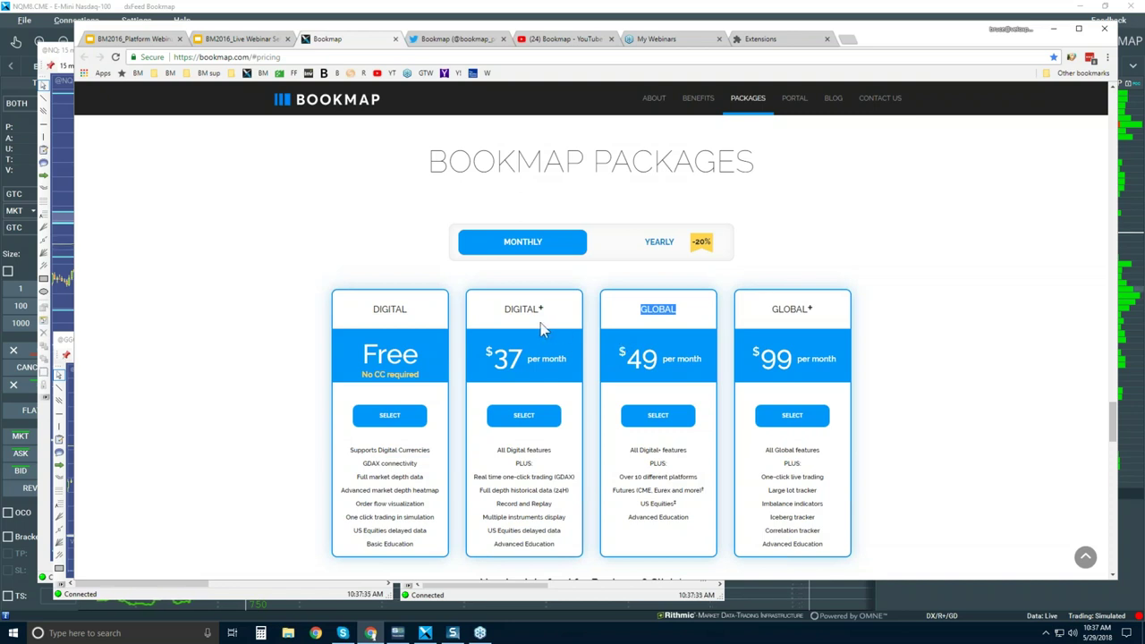
{"action": "double_click", "coordinate": [627, 490]}
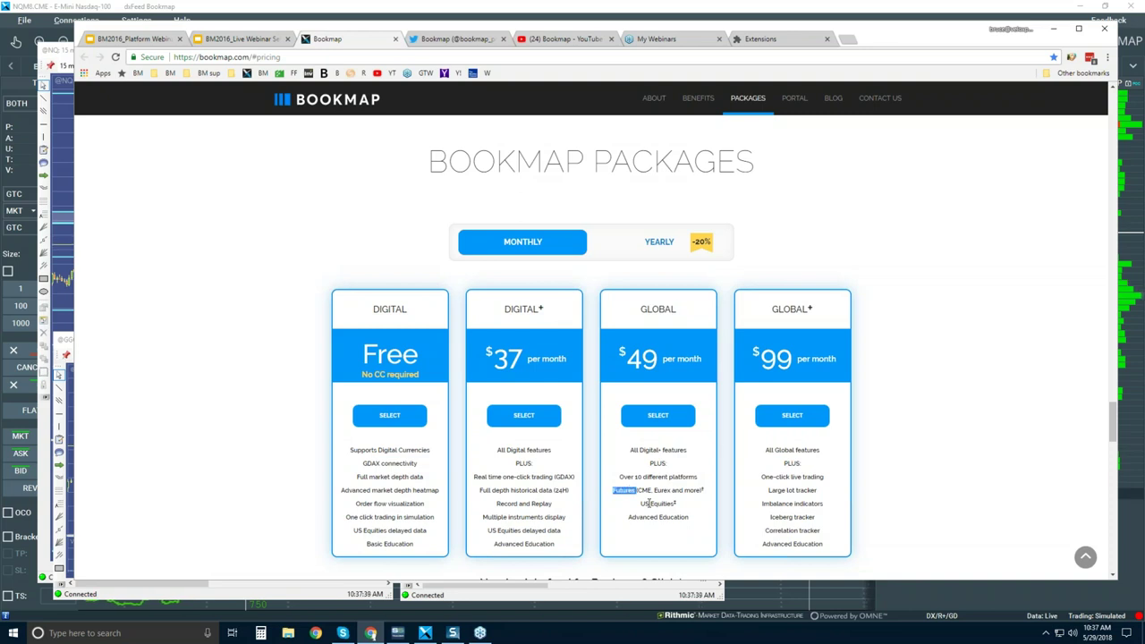
{"action": "left_click_drag", "start_coordinate": [649, 504], "coordinate": [664, 506]}
{"action": "left_click", "coordinate": [640, 490]}
Highlight the Global+ package's name and its features from One-click live trading to Correlation tracker, and clear the selection
{"action": "double_click", "coordinate": [790, 308]}
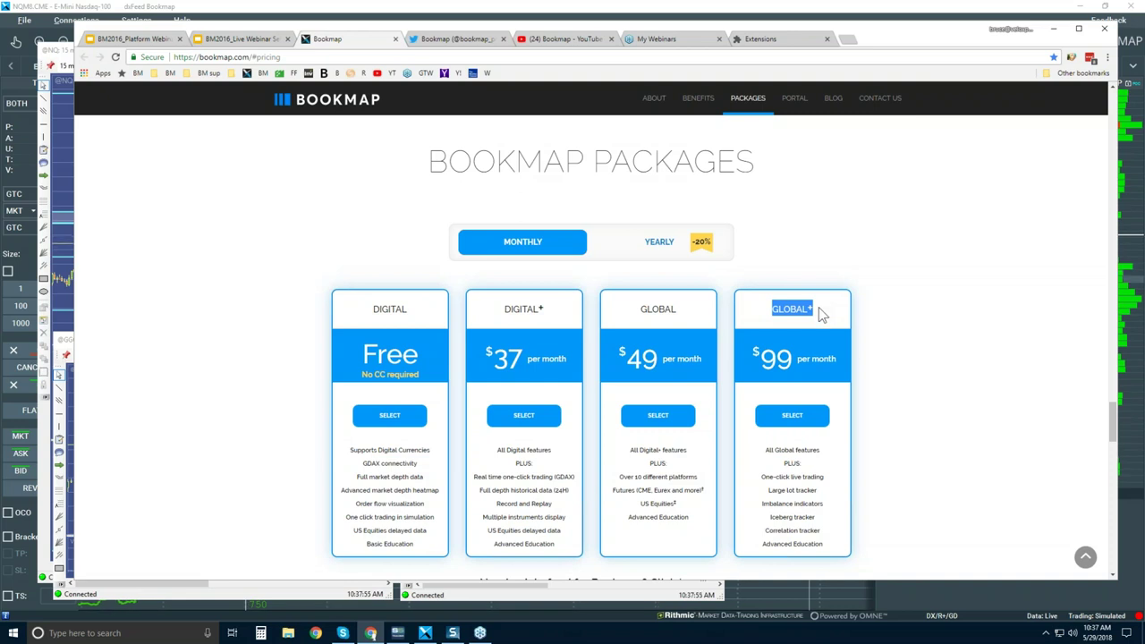
{"action": "left_click", "coordinate": [767, 476]}
{"action": "left_click_drag", "start_coordinate": [765, 476], "coordinate": [819, 531]}
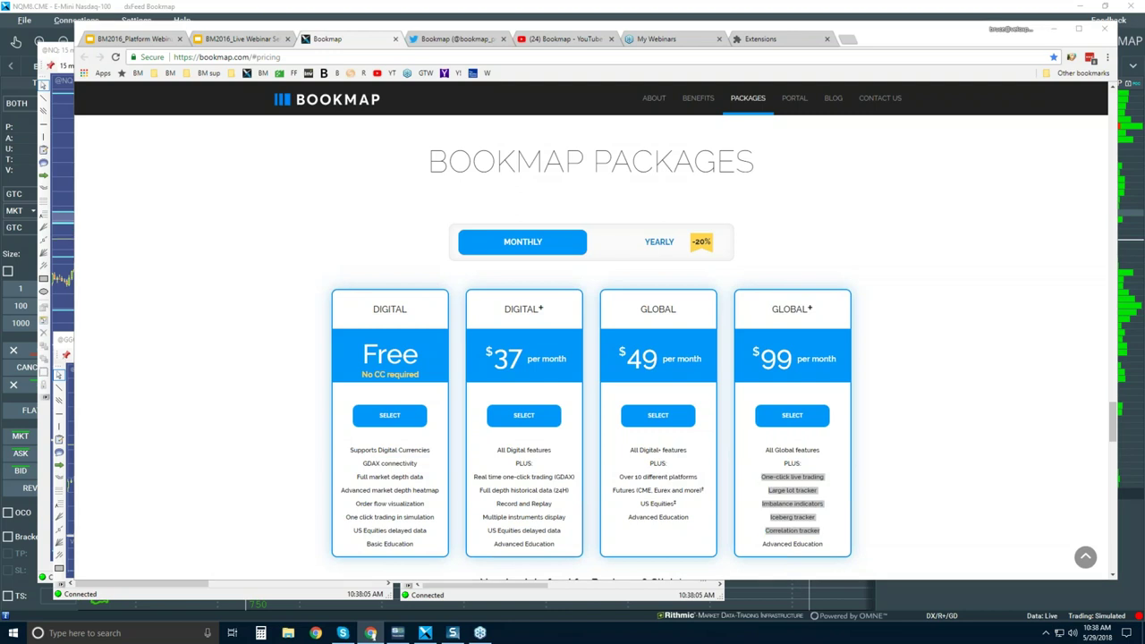
{"action": "left_click", "coordinate": [842, 463]}
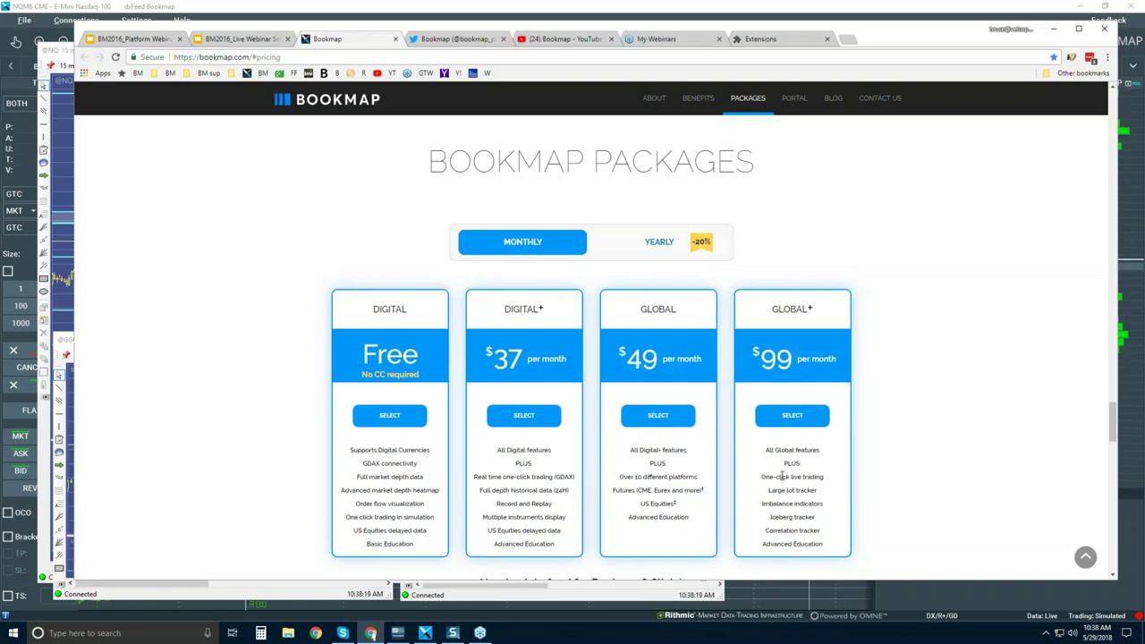
Highlight the Global+ features one by one: Large lot tracker, Imbalance indicators, Iceberg tracker and Correlation tracker
{"action": "left_click_drag", "start_coordinate": [768, 490], "coordinate": [817, 490]}
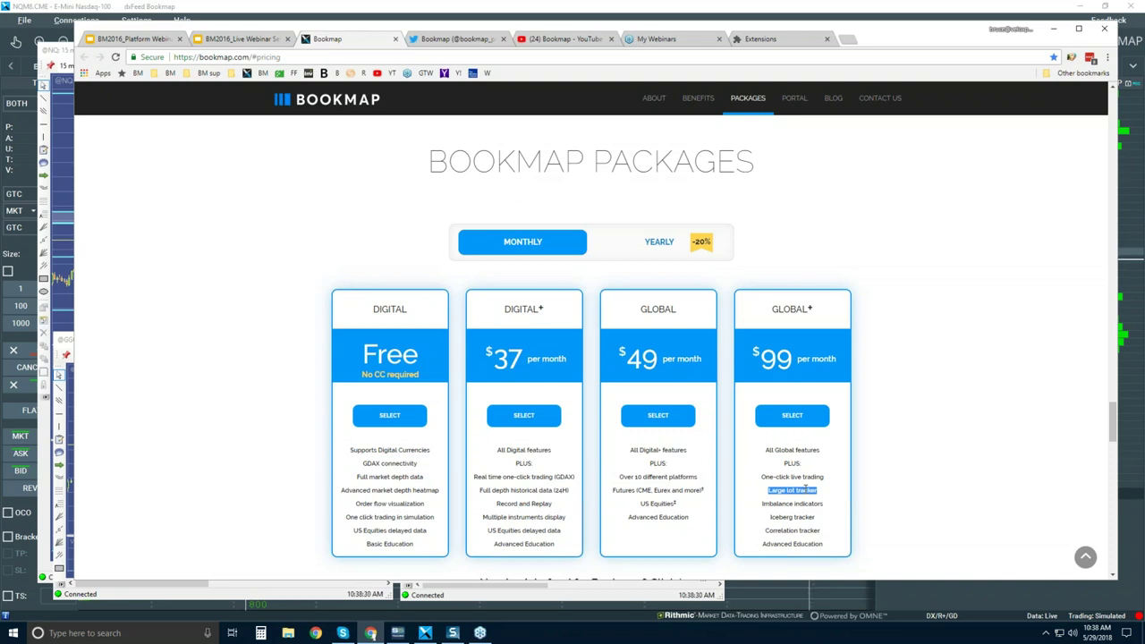
{"action": "double_click", "coordinate": [776, 506]}
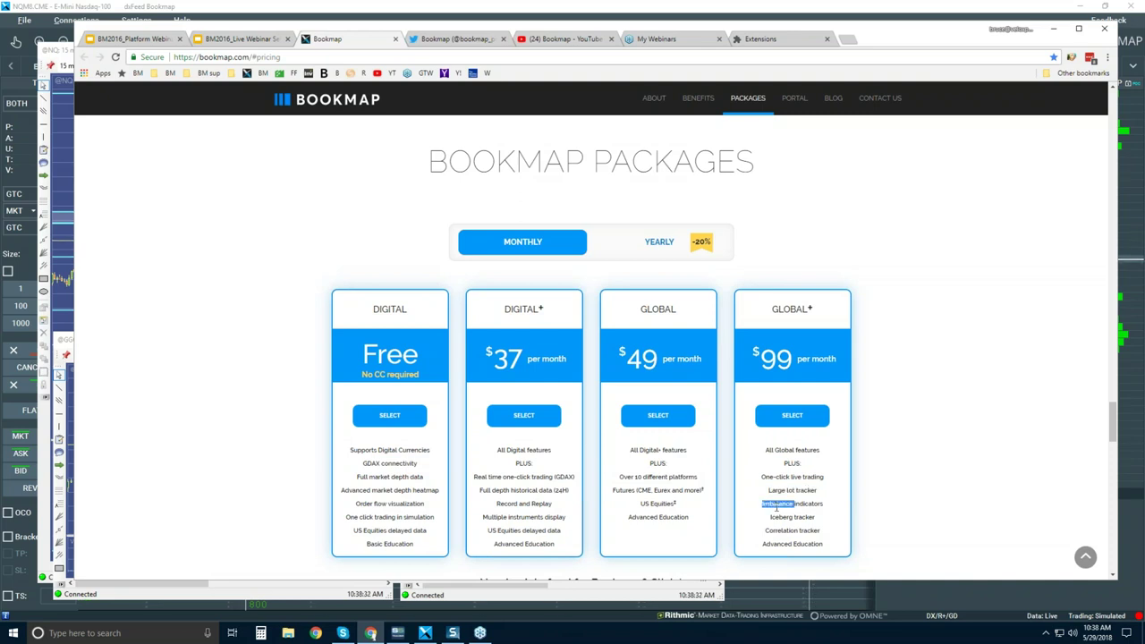
{"action": "left_click_drag", "start_coordinate": [770, 518], "coordinate": [800, 521]}
{"action": "triple_click", "coordinate": [807, 531]}
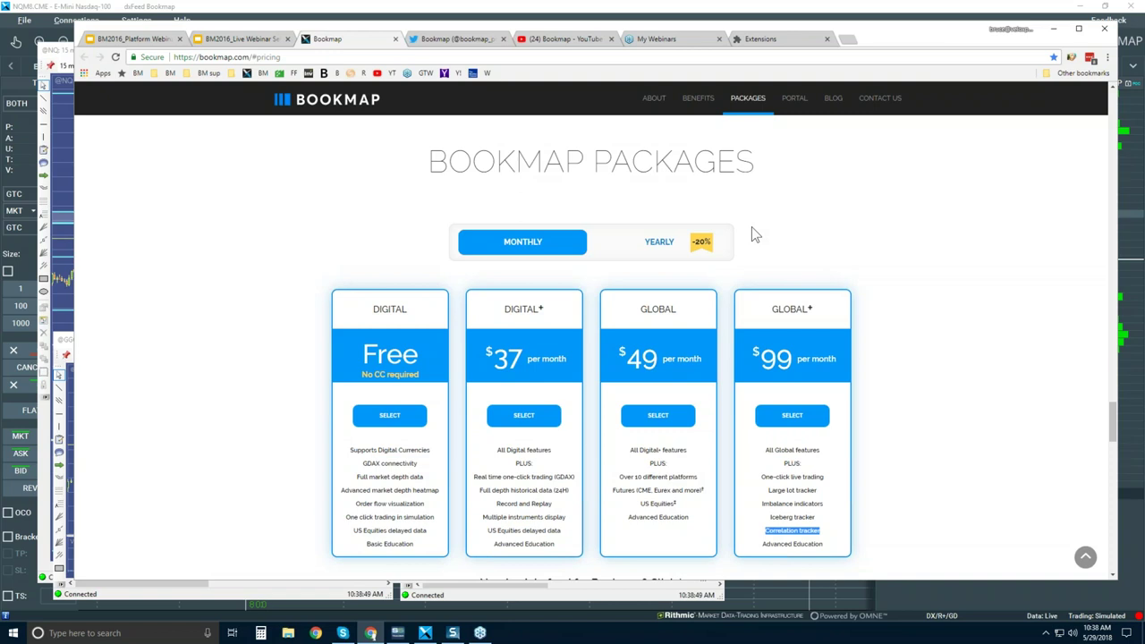
Look through the recent tweets on Bookmap's Twitter profile and return to the beginning of the page
{"action": "left_click", "coordinate": [455, 40]}
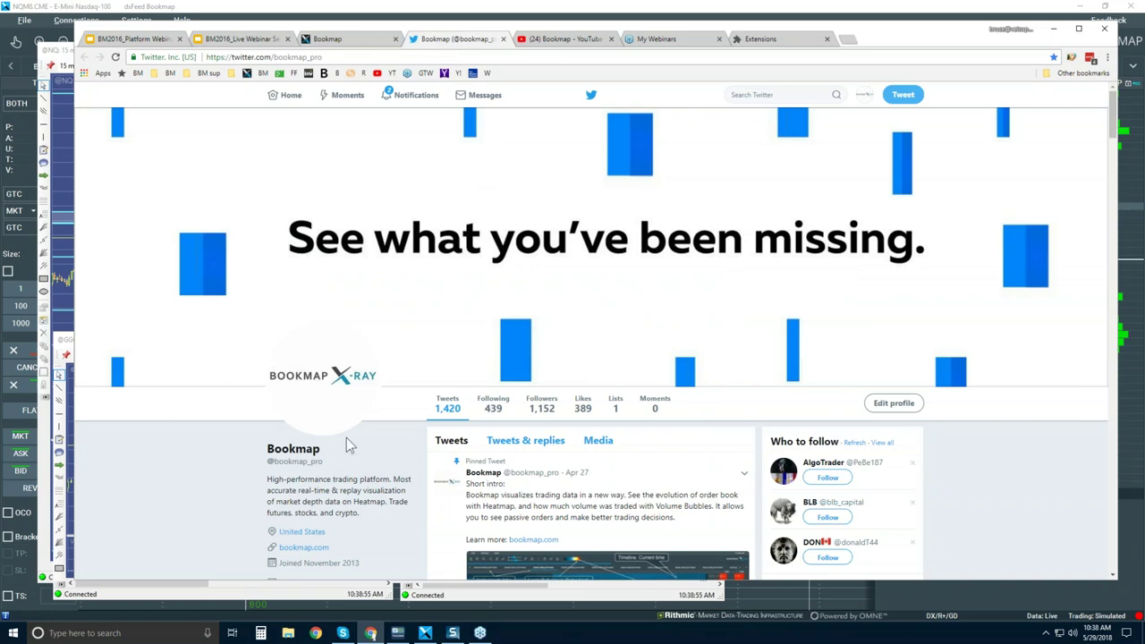
{"action": "scroll", "coordinate": [407, 260], "scroll_direction": "down", "scroll_amount": 4}
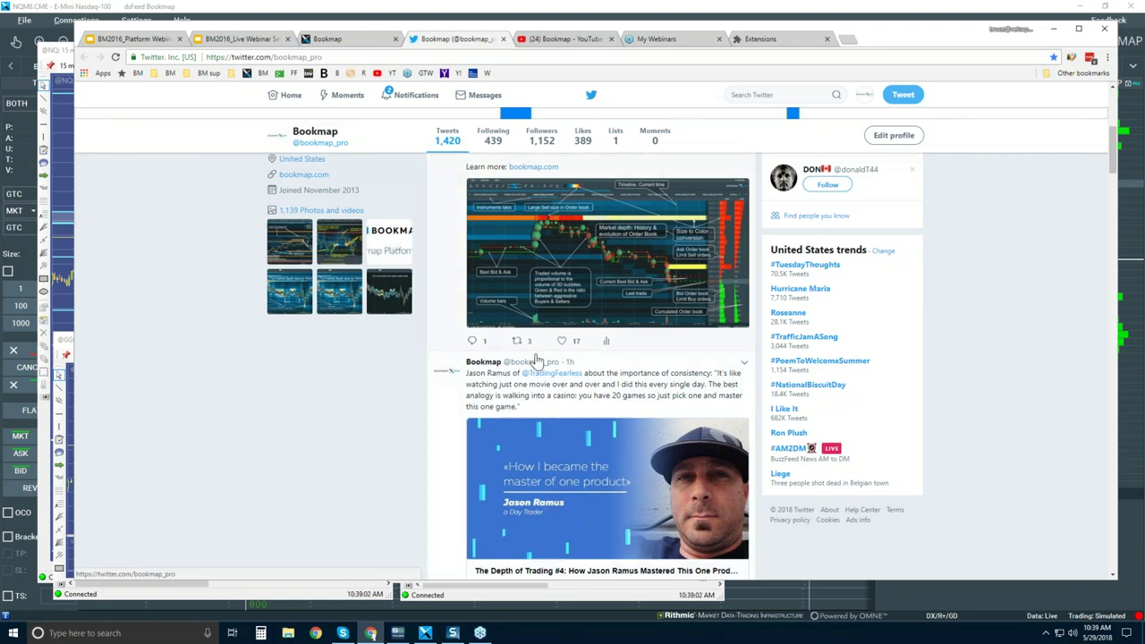
{"action": "scroll", "coordinate": [536, 358], "scroll_direction": "down", "scroll_amount": 5}
{"action": "scroll", "coordinate": [537, 358], "scroll_direction": "up", "scroll_amount": 2}
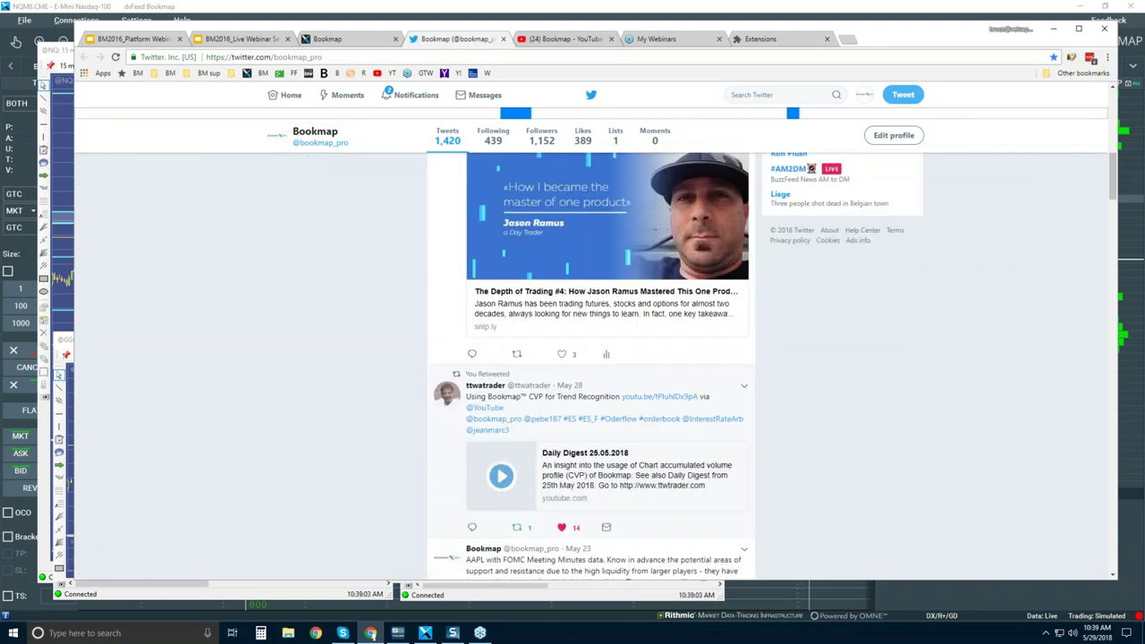
{"action": "scroll", "coordinate": [608, 358], "scroll_direction": "up", "scroll_amount": 1}
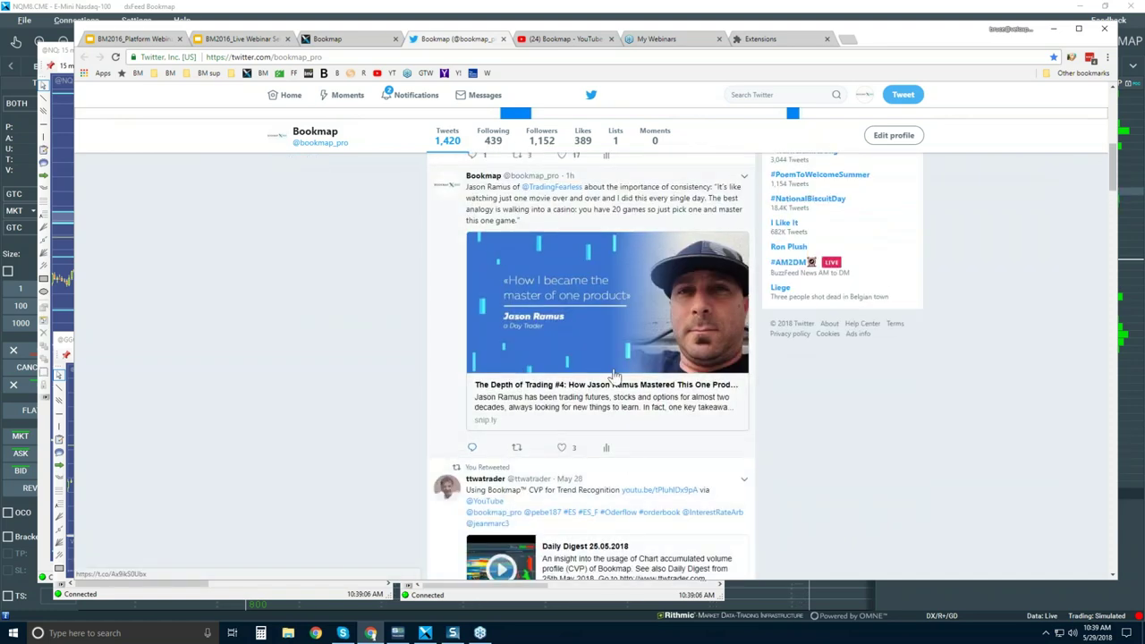
{"action": "scroll", "coordinate": [614, 374], "scroll_direction": "up", "scroll_amount": 6}
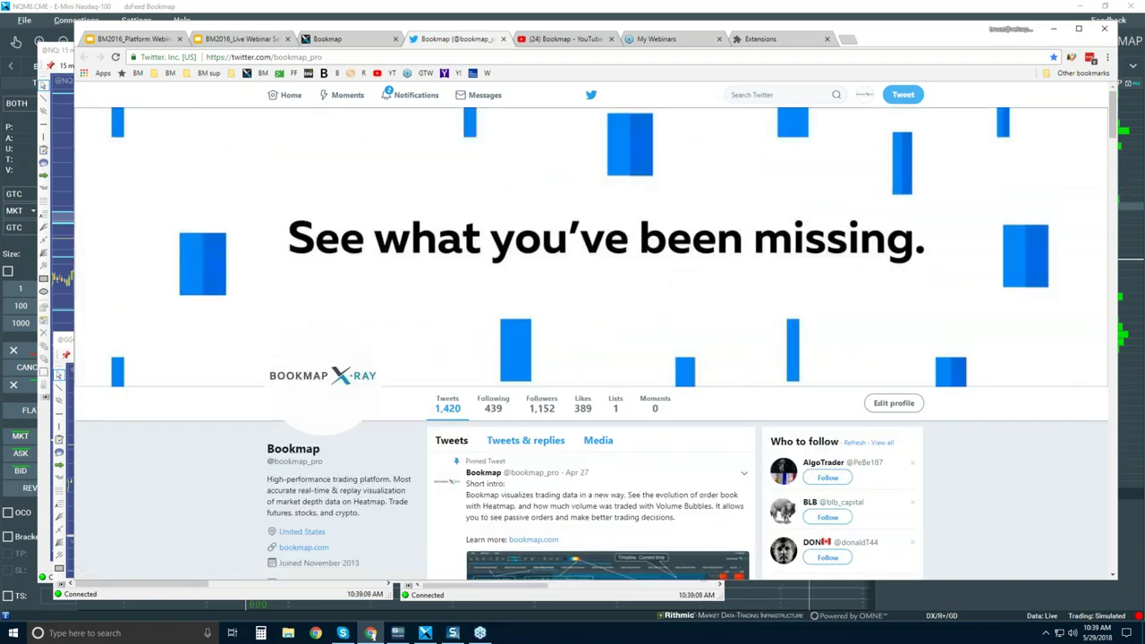
Review the Intro, Features and Components and Order Flow playlists on Bookmap's YouTube channel, and switch to the dxFeed Bookmap platform
{"action": "left_click", "coordinate": [561, 39]}
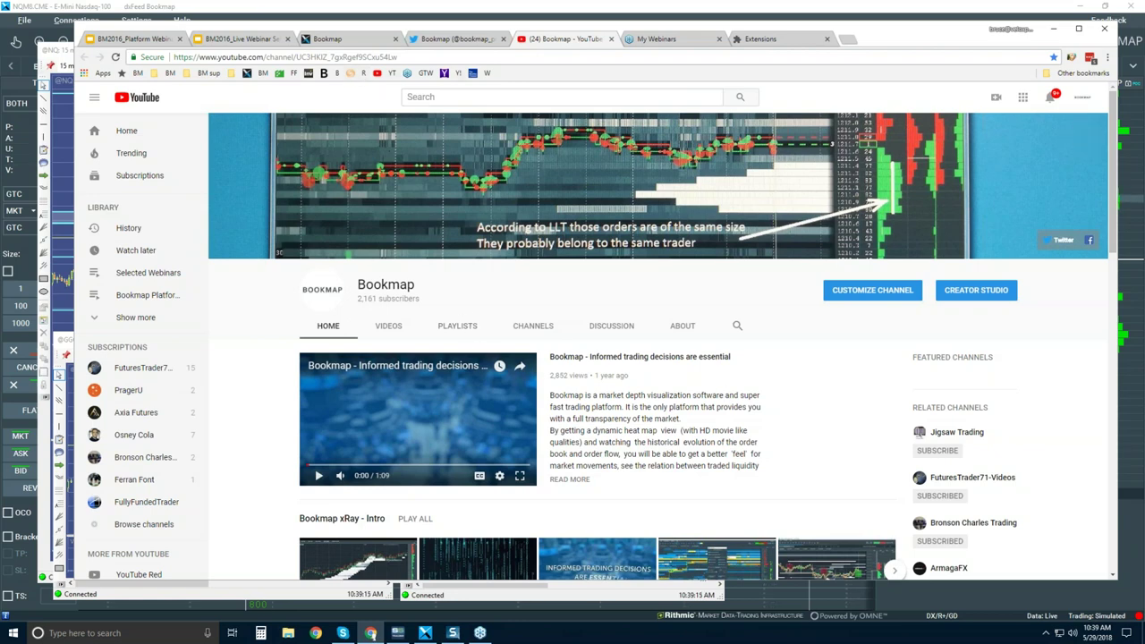
{"action": "scroll", "coordinate": [380, 351], "scroll_direction": "down", "scroll_amount": 2}
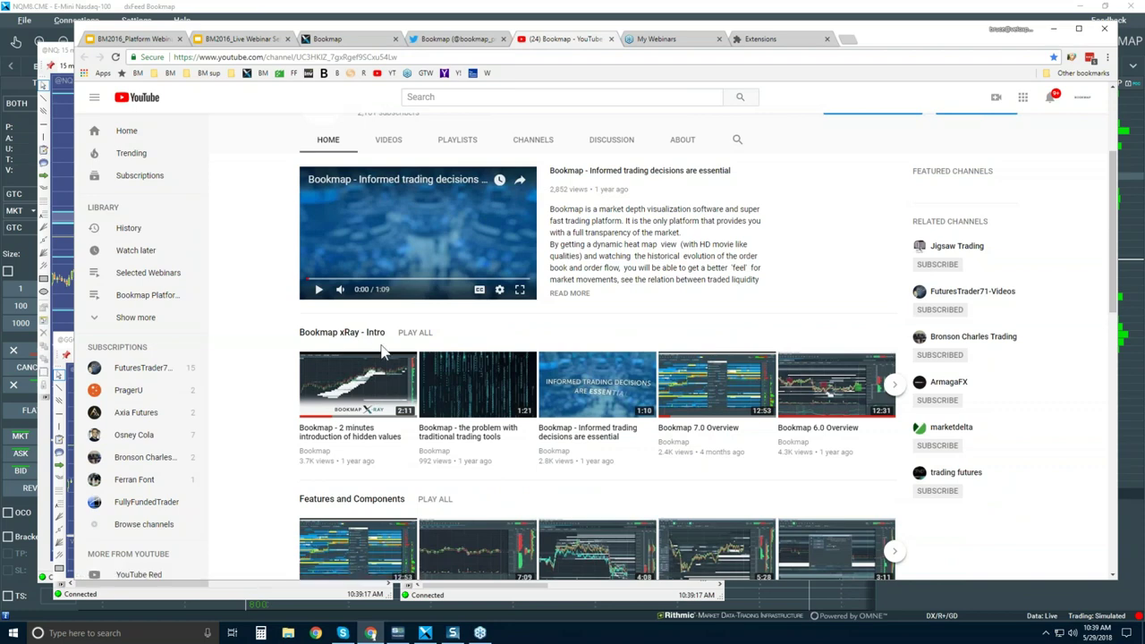
{"action": "scroll", "coordinate": [380, 352], "scroll_direction": "down", "scroll_amount": 2}
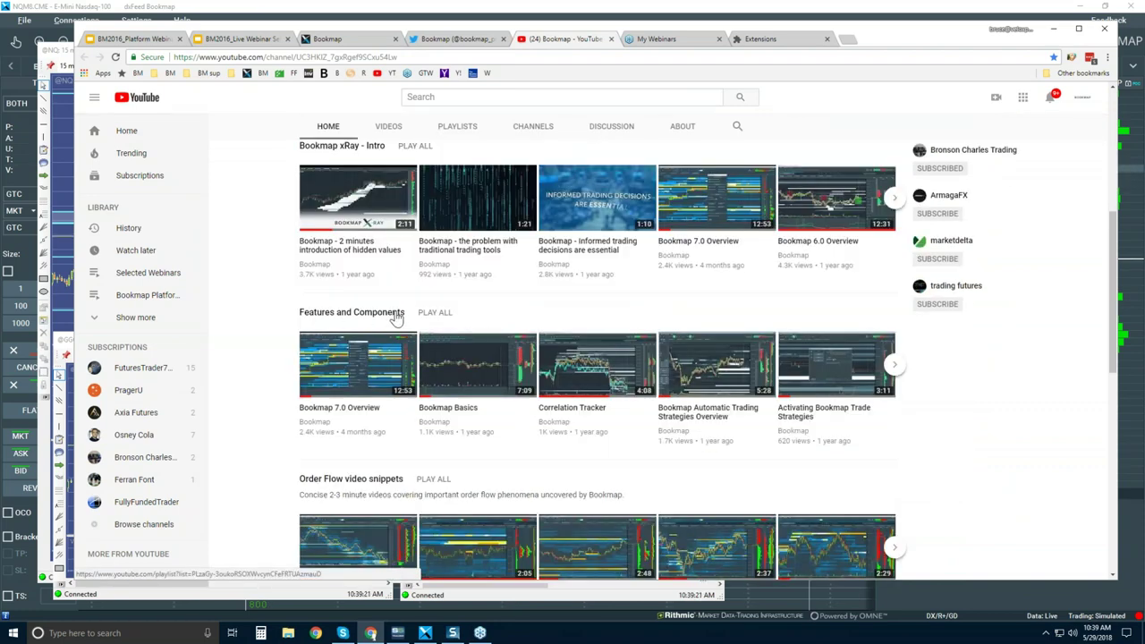
{"action": "scroll", "coordinate": [396, 319], "scroll_direction": "down", "scroll_amount": 1}
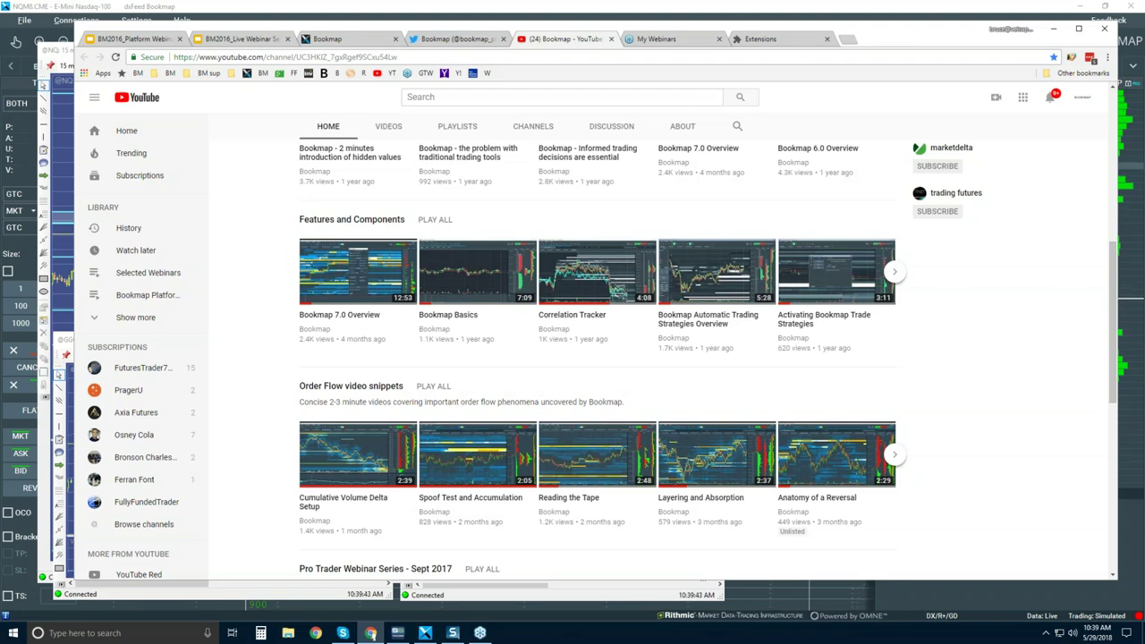
{"action": "key", "text": "alt+Tab"}
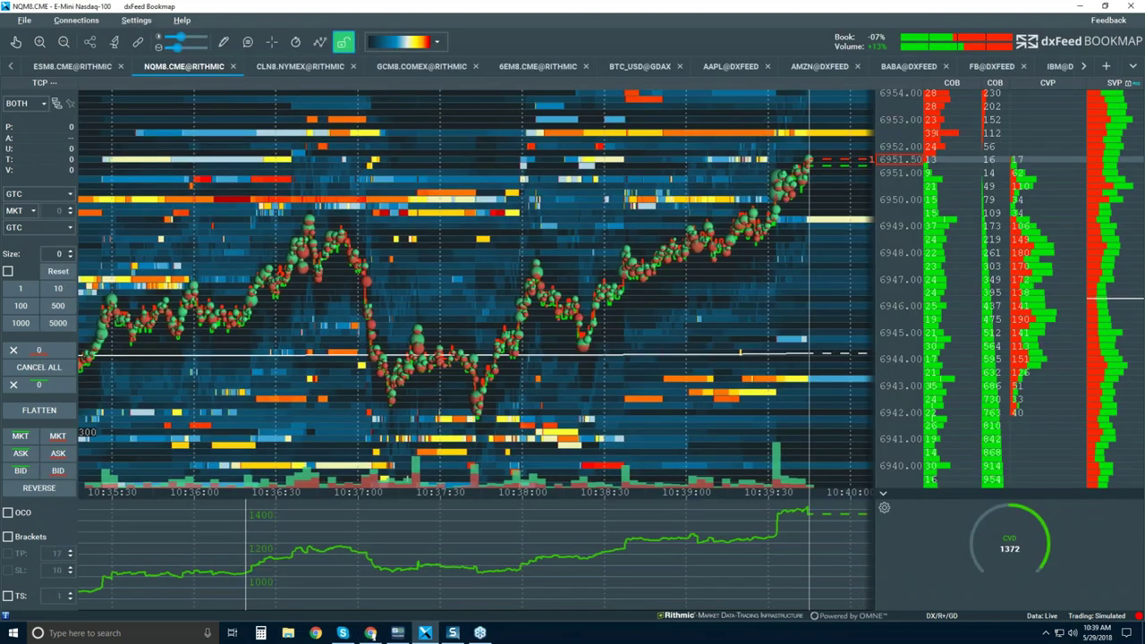
Switch chart and DOM order trading off and hide the trading control panel
{"action": "left_click", "coordinate": [344, 42]}
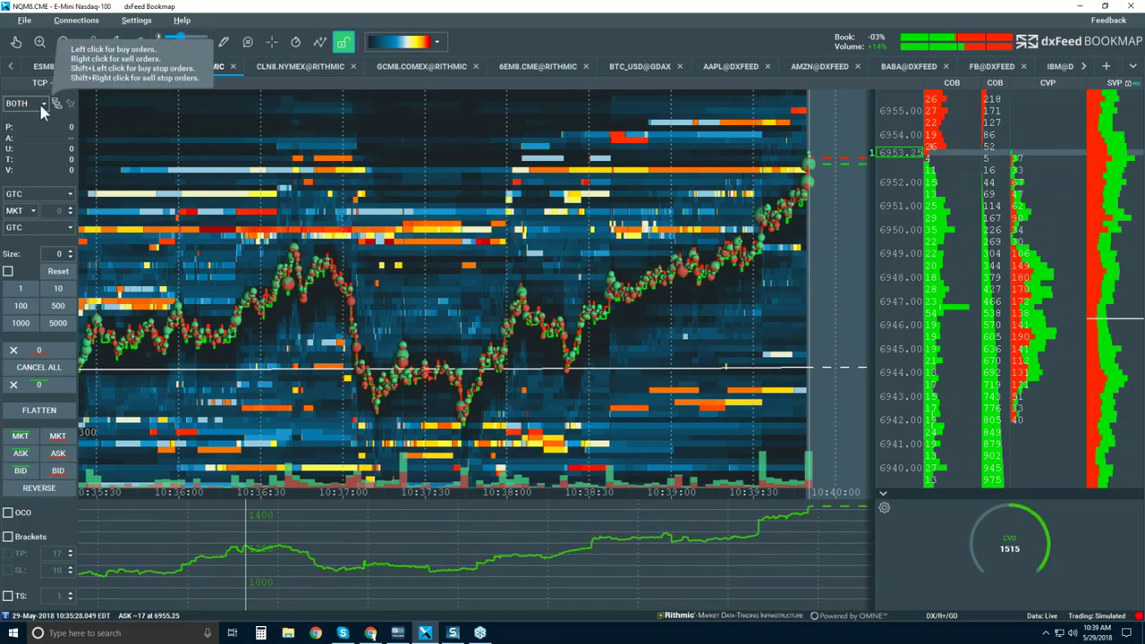
{"action": "left_click", "coordinate": [39, 102]}
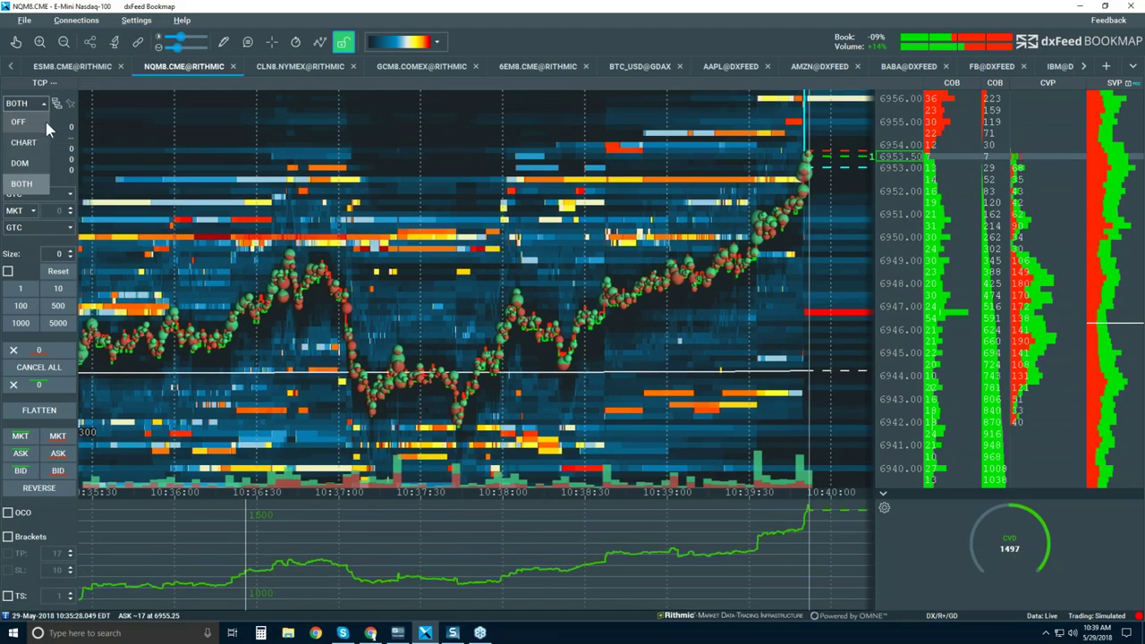
{"action": "left_click", "coordinate": [46, 121]}
{"action": "left_click", "coordinate": [345, 42]}
Collapse the CVD indicator pane below the NQM8 chart and hide the VWAP line
{"action": "scroll", "coordinate": [516, 240], "scroll_direction": "down", "scroll_amount": 4}
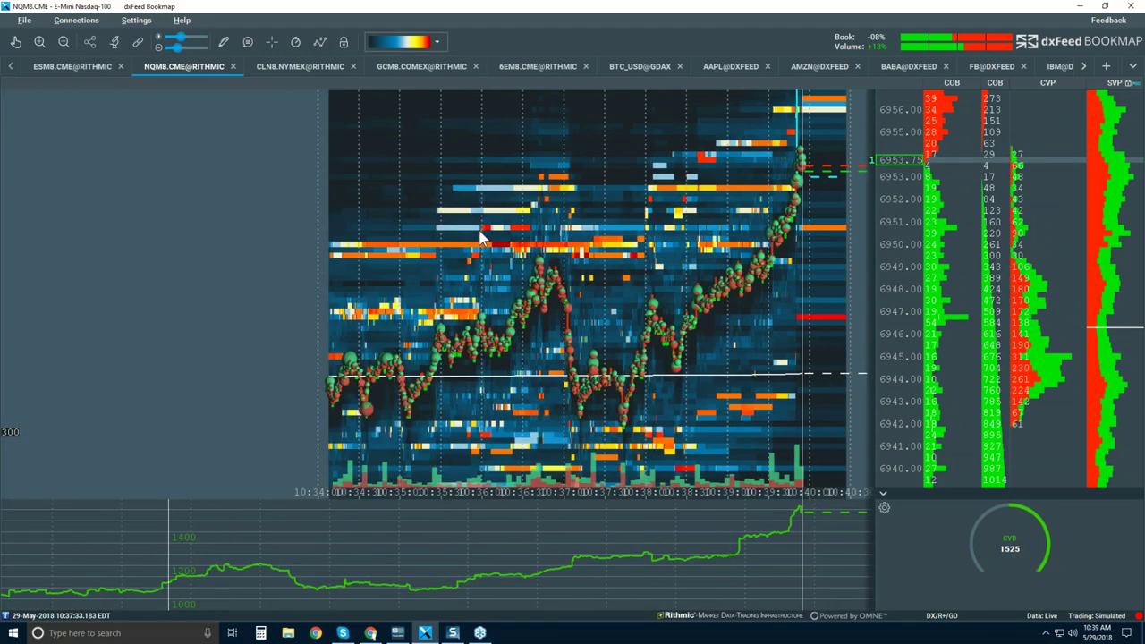
{"action": "scroll", "coordinate": [481, 237], "scroll_direction": "down", "scroll_amount": 4}
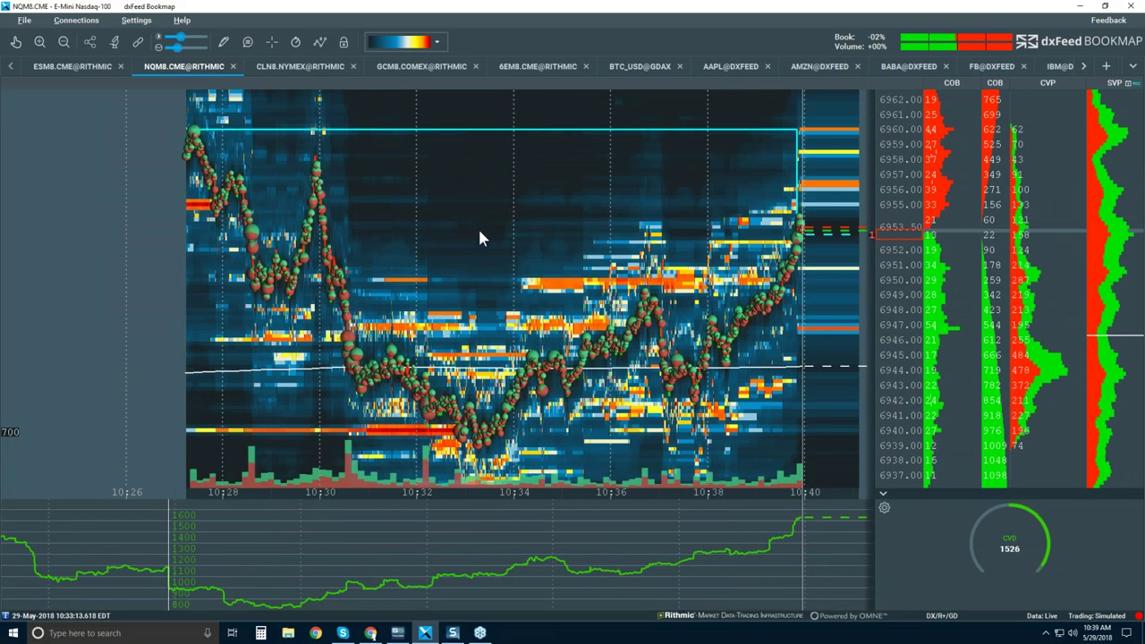
{"action": "scroll", "coordinate": [480, 237], "scroll_direction": "down", "scroll_amount": 4}
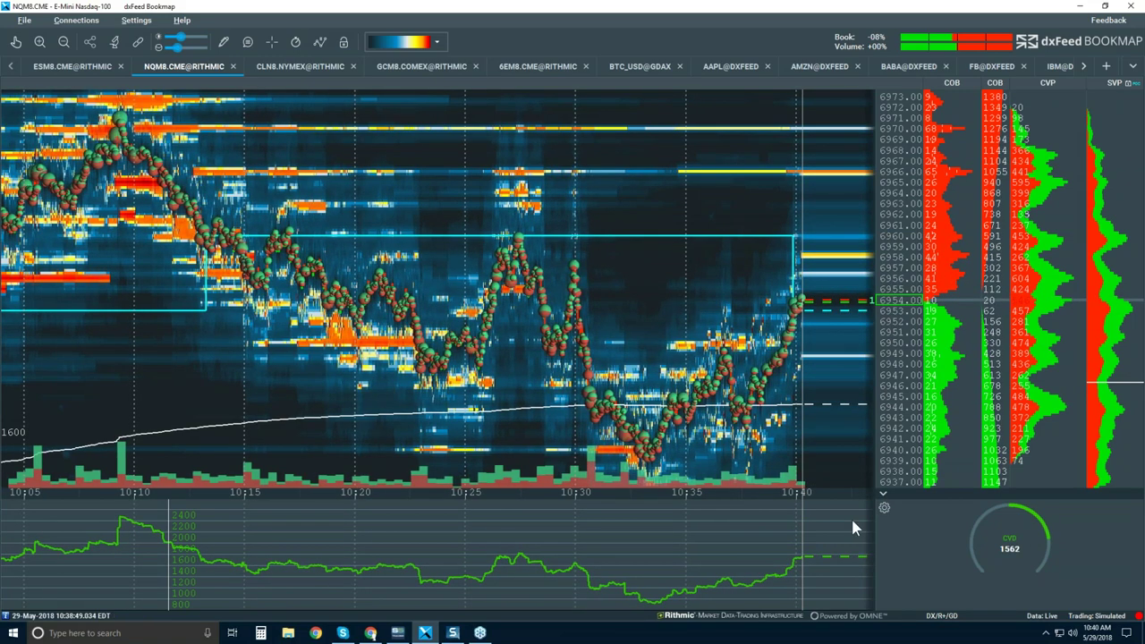
{"action": "left_click", "coordinate": [883, 495]}
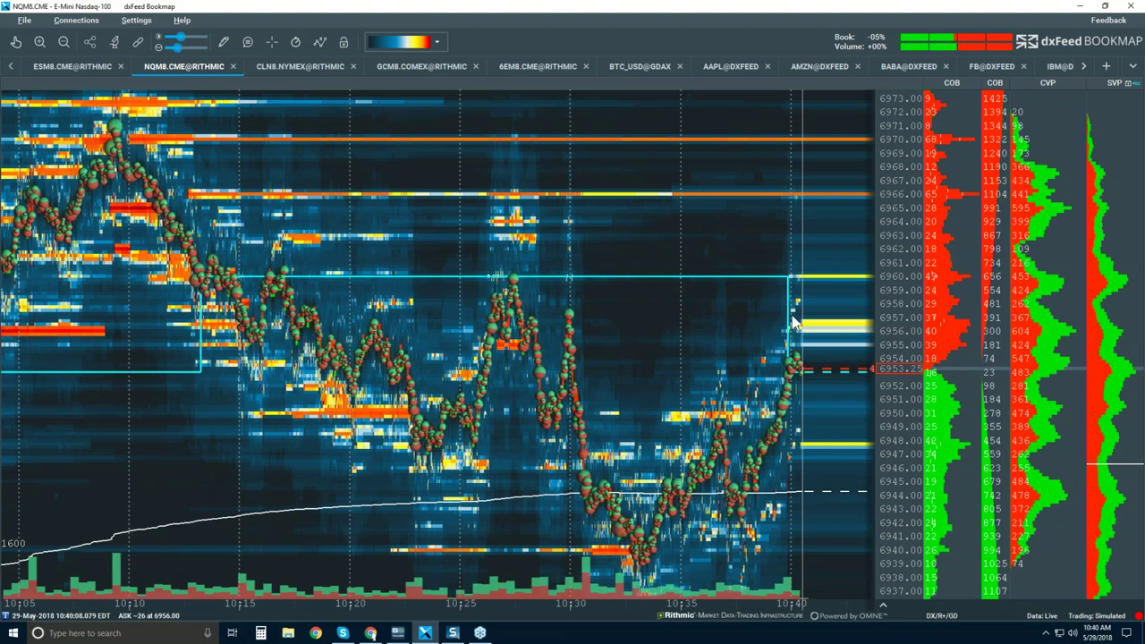
{"action": "left_click", "coordinate": [319, 41]}
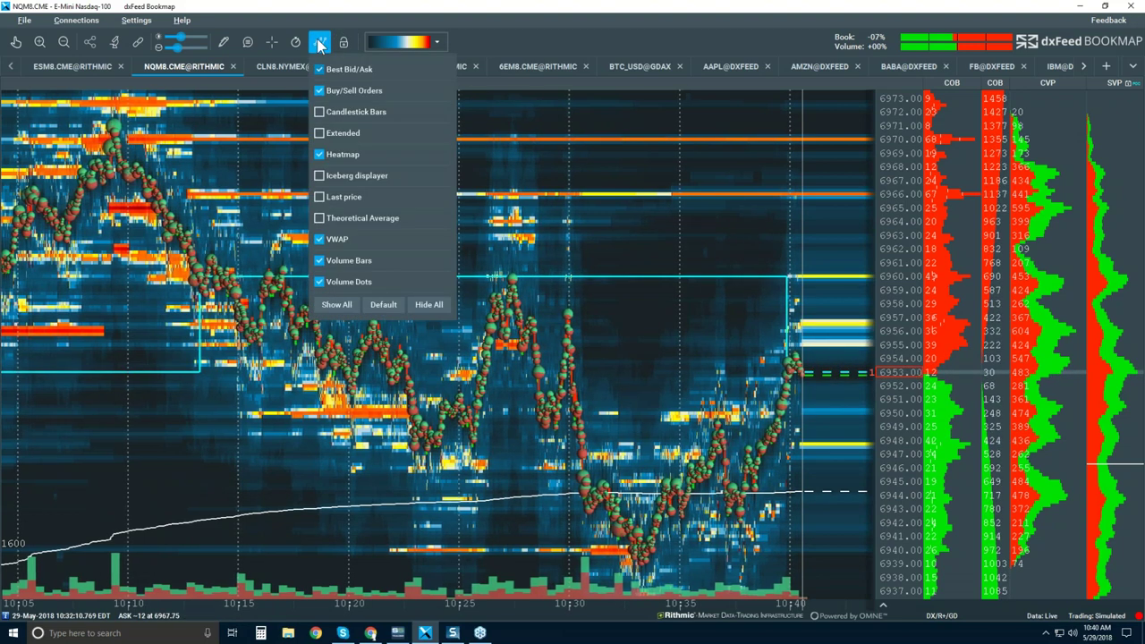
{"action": "left_click", "coordinate": [425, 237]}
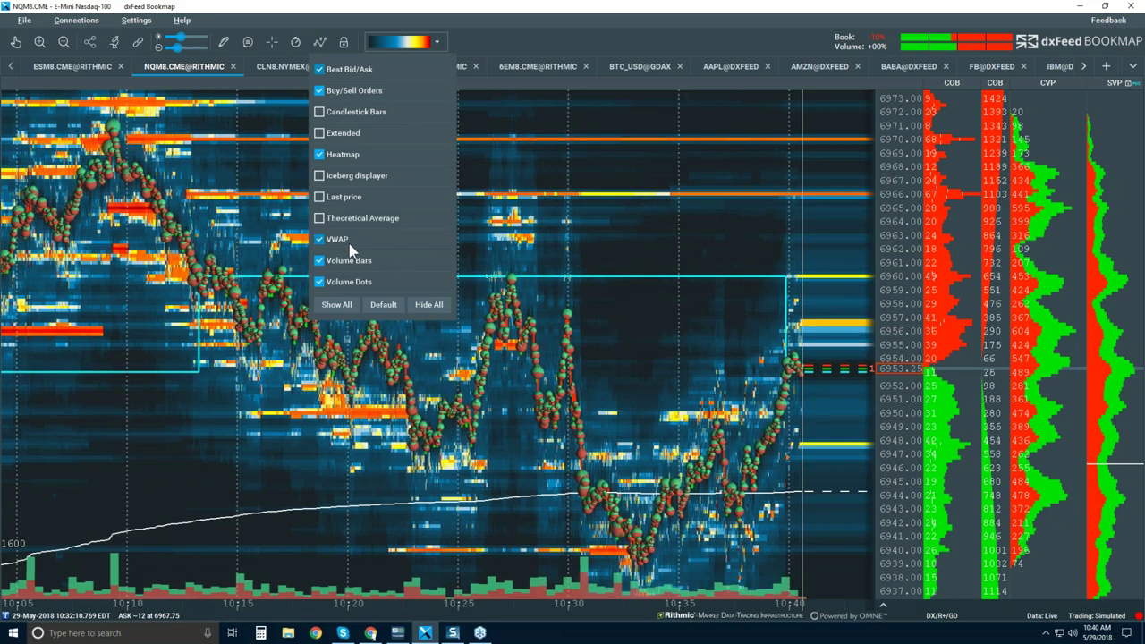
Turn off showing the POC on the chart for the SVP column and close its settings
{"action": "right_click", "coordinate": [1069, 188]}
{"action": "key", "text": "Escape"}
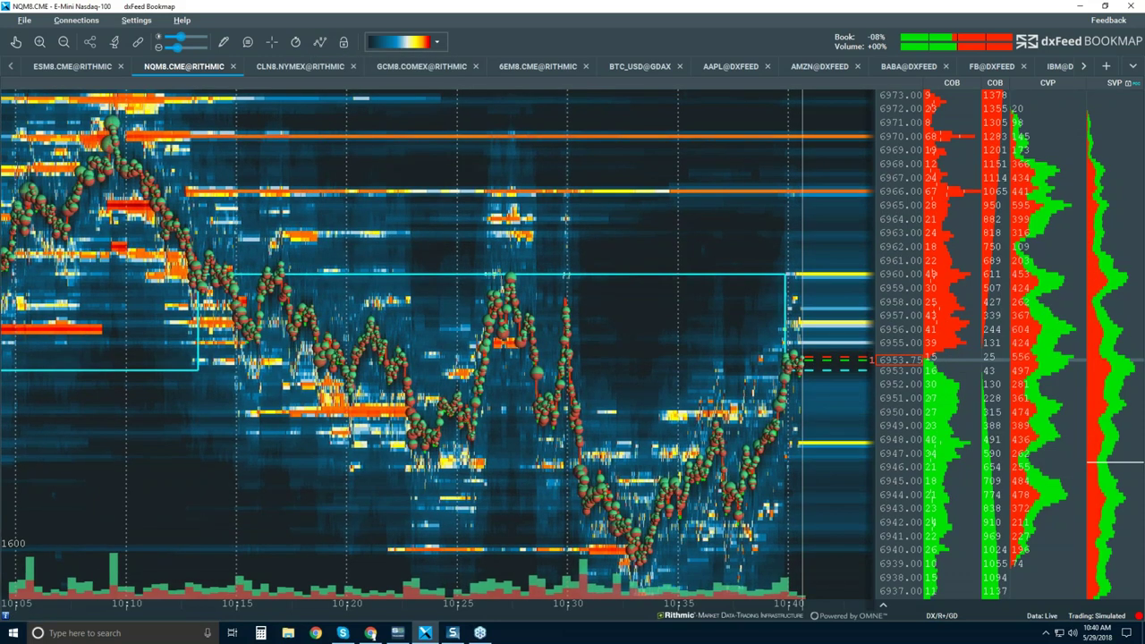
{"action": "left_click", "coordinate": [821, 314]}
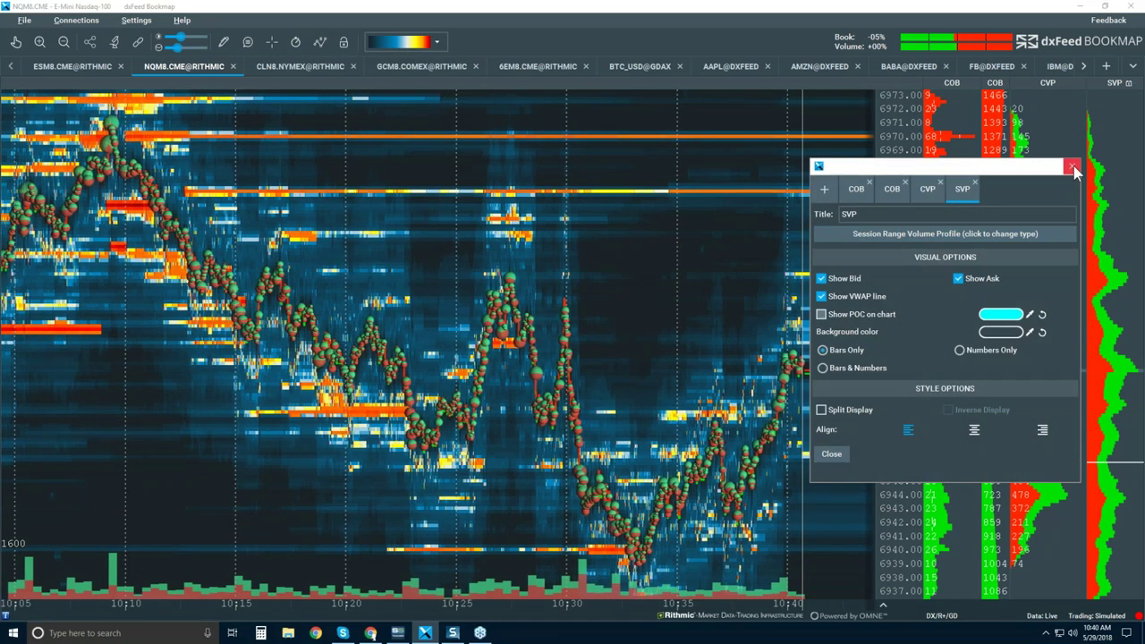
{"action": "left_click", "coordinate": [1074, 171]}
Show Candlestick Bars on the NQM8 chart, and hide the Volume Dots, Heatmap and Best Bid/Ask
{"action": "scroll", "coordinate": [669, 218], "scroll_direction": "down", "scroll_amount": 1}
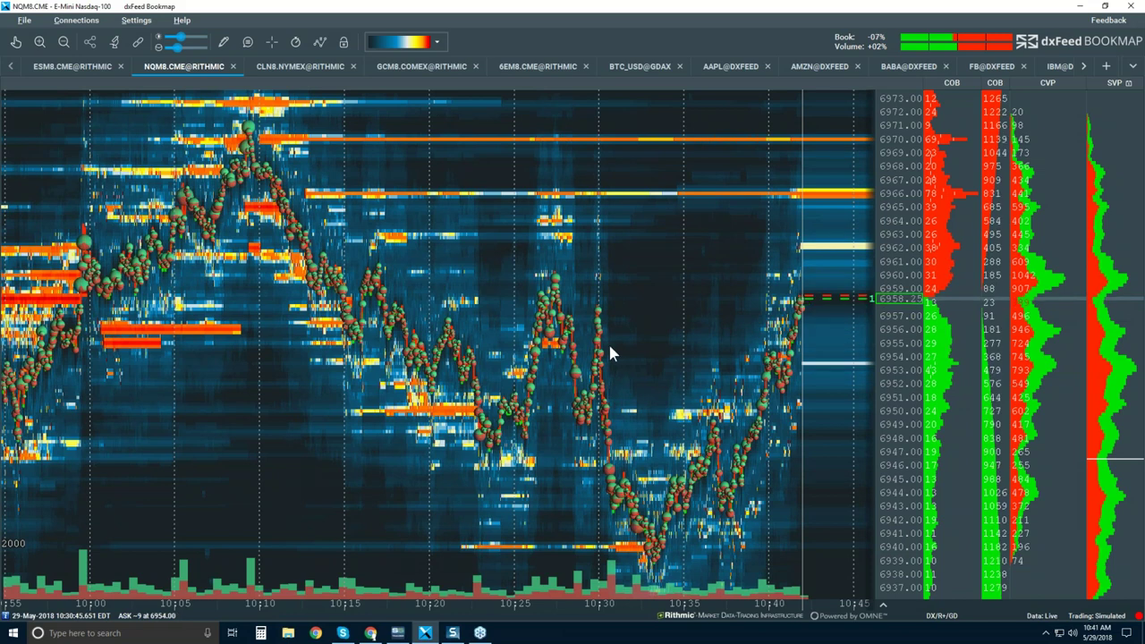
{"action": "left_click", "coordinate": [322, 41]}
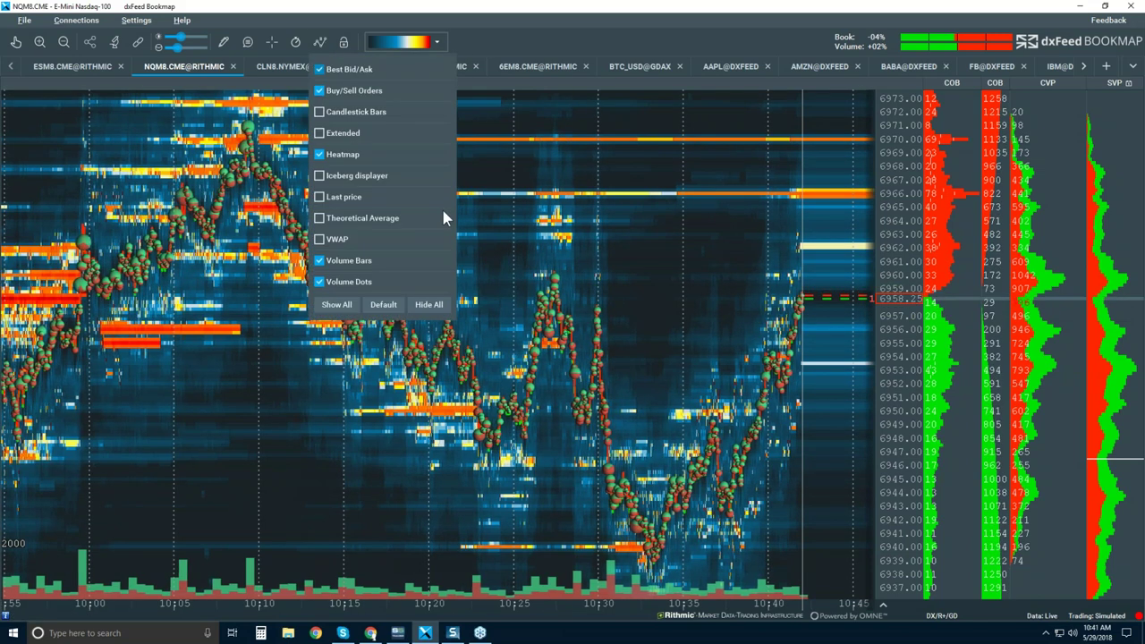
{"action": "left_click", "coordinate": [320, 111]}
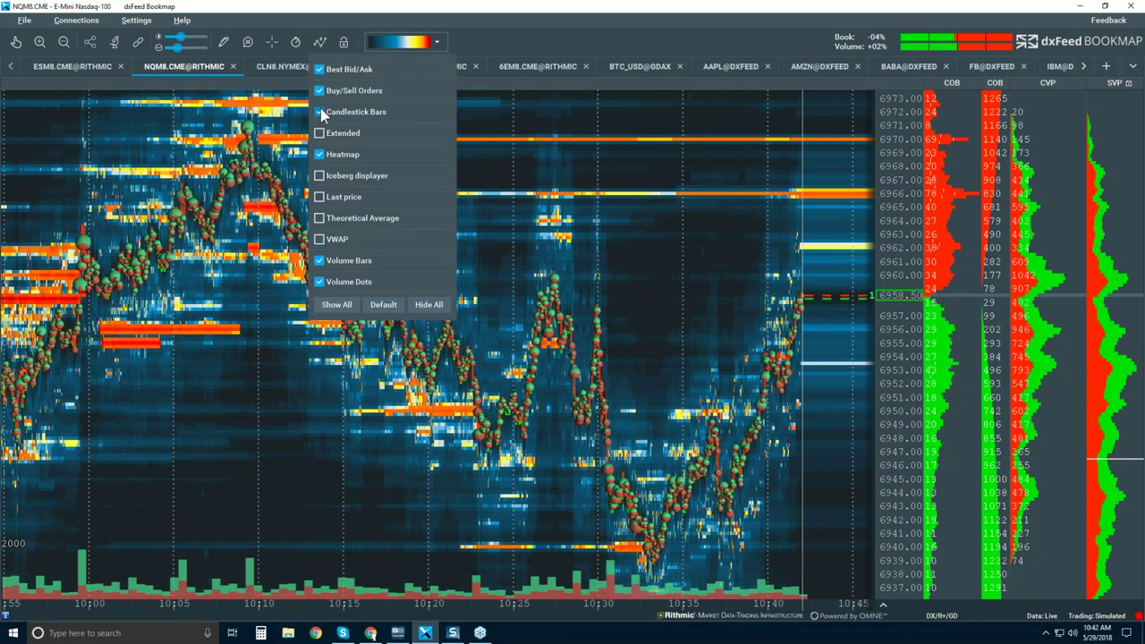
{"action": "left_click", "coordinate": [320, 282]}
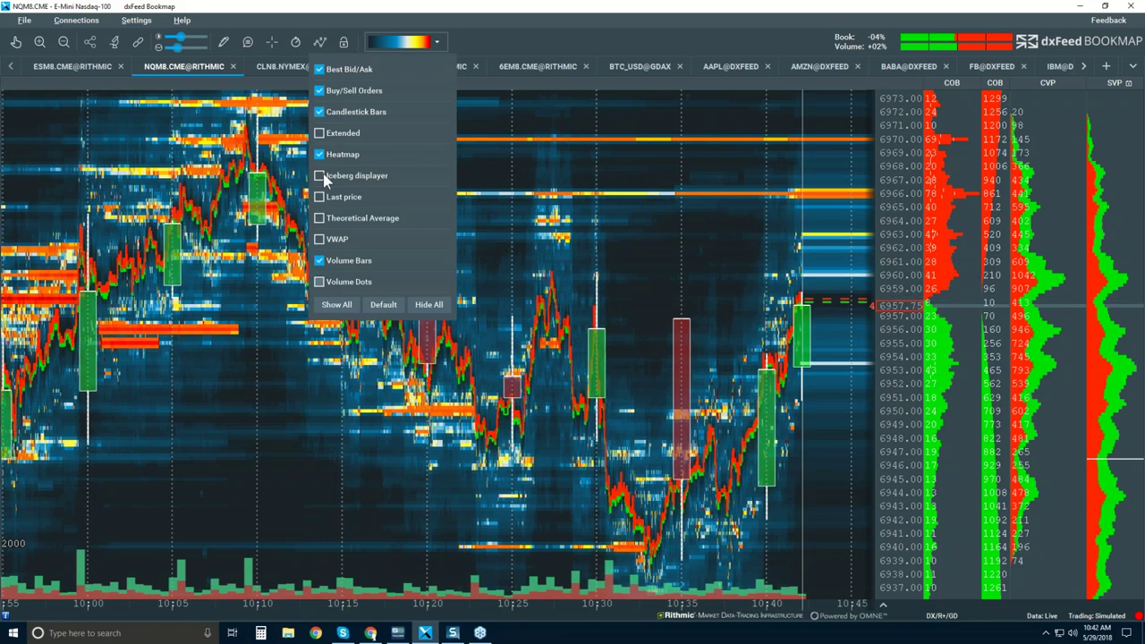
{"action": "left_click", "coordinate": [319, 153]}
{"action": "left_click", "coordinate": [320, 91]}
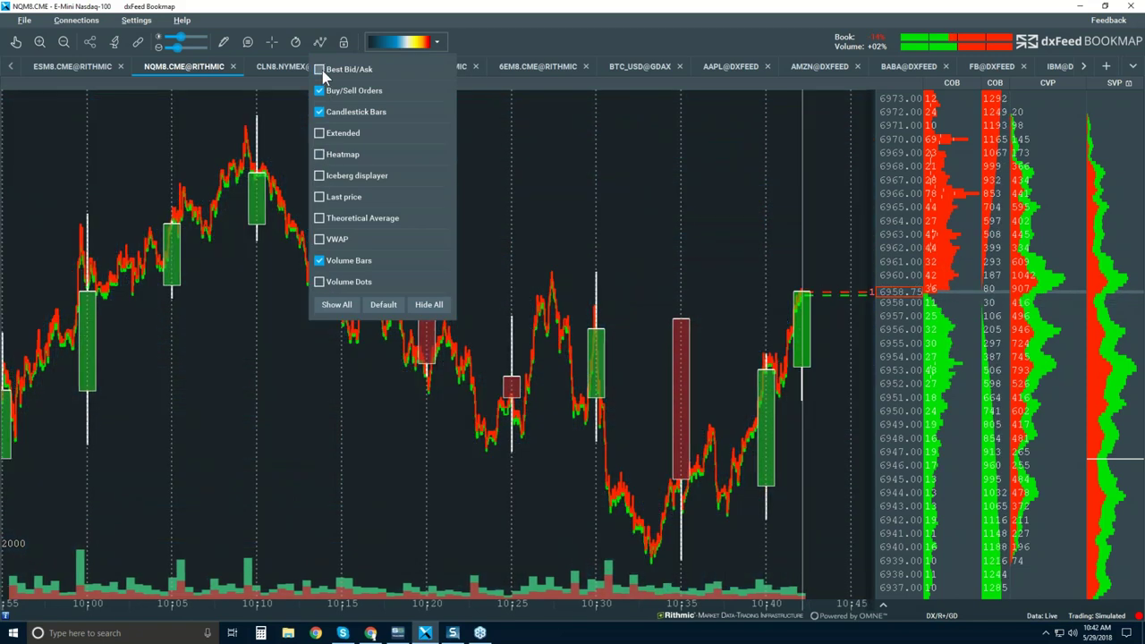
{"action": "left_click", "coordinate": [583, 238]}
{"action": "scroll", "coordinate": [584, 239], "scroll_direction": "down", "scroll_amount": 2}
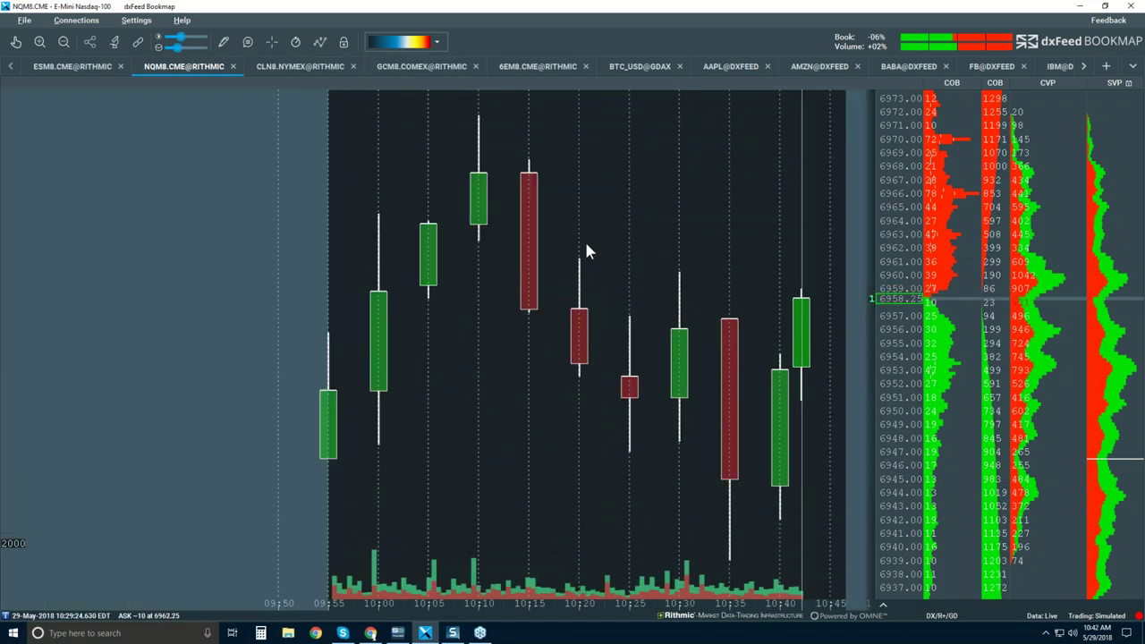
{"action": "scroll", "coordinate": [584, 239], "scroll_direction": "down", "scroll_amount": 1}
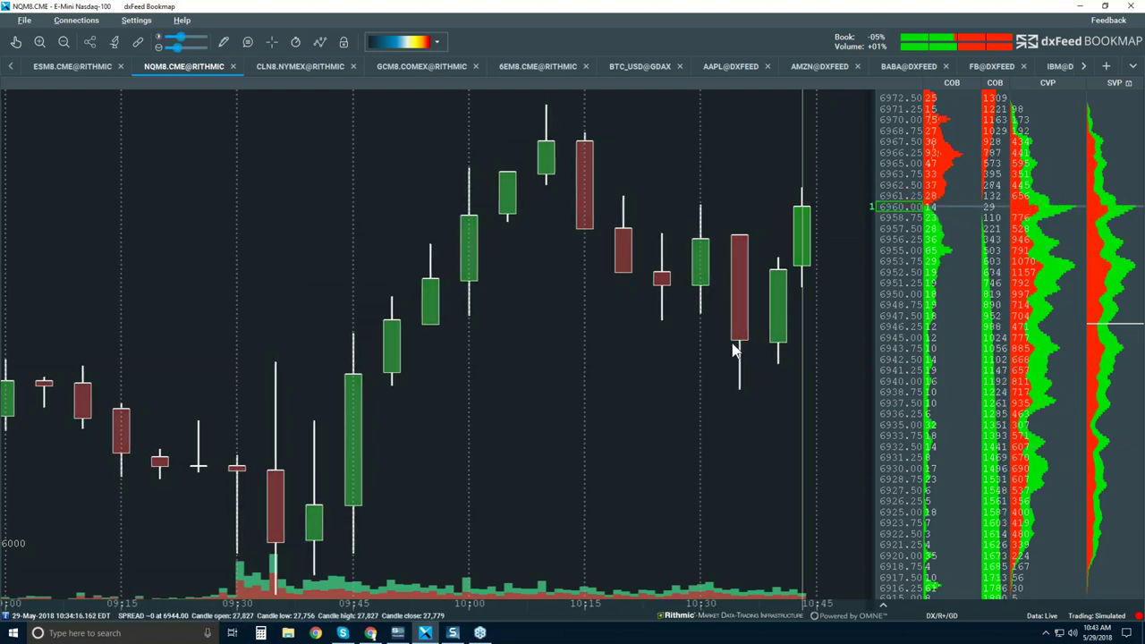
Show the Best Bid/Ask lines together with the candlesticks and look closely at the price action since 10:10
{"action": "left_click", "coordinate": [320, 43]}
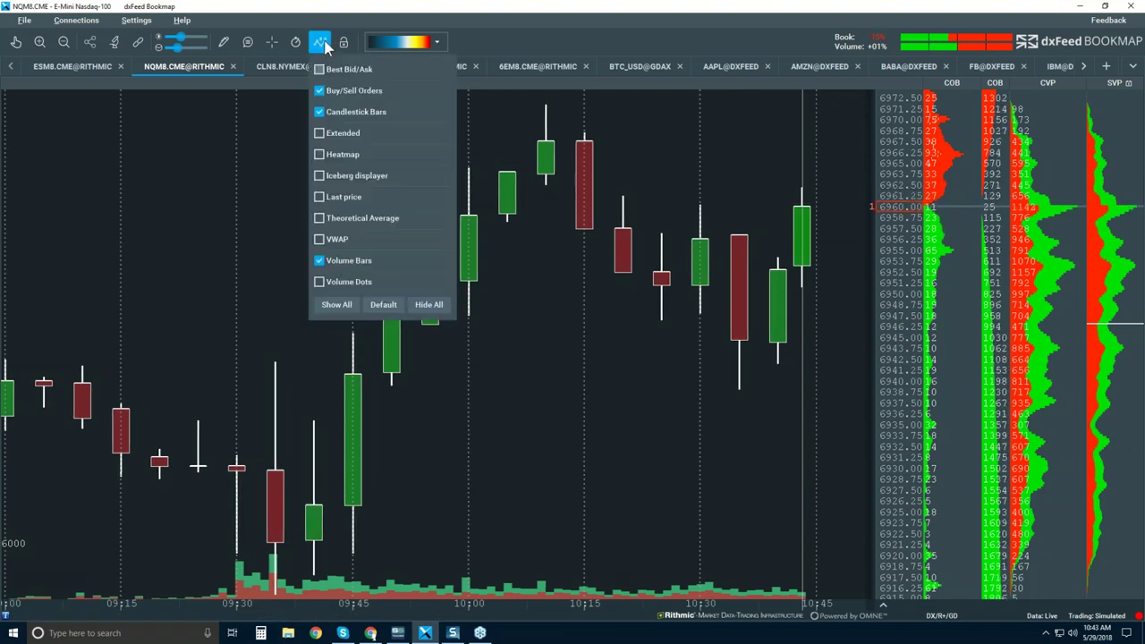
{"action": "left_click", "coordinate": [600, 318]}
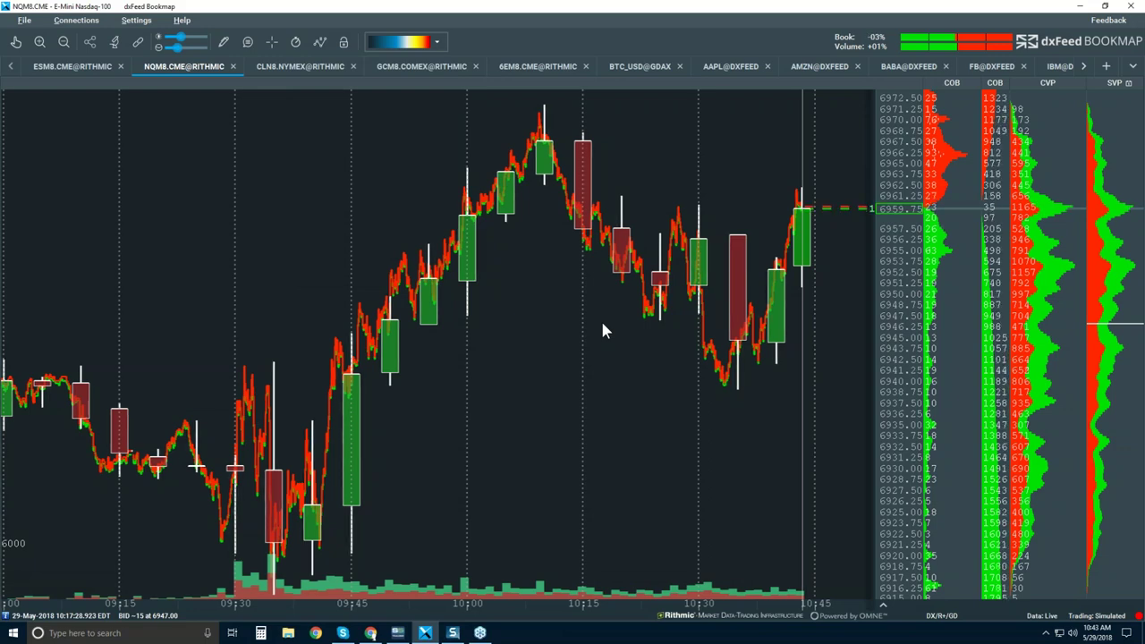
{"action": "scroll", "coordinate": [602, 329], "scroll_direction": "up", "scroll_amount": 3}
{"action": "scroll", "coordinate": [602, 329], "scroll_direction": "up", "scroll_amount": 3}
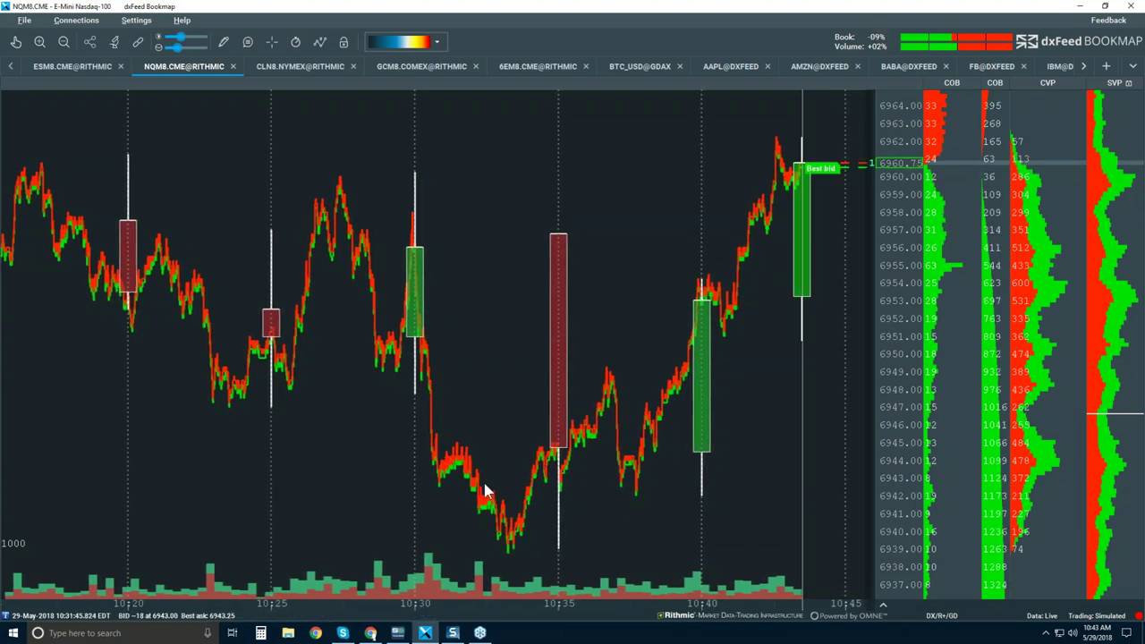
{"action": "scroll", "coordinate": [421, 304], "scroll_direction": "down", "scroll_amount": 2}
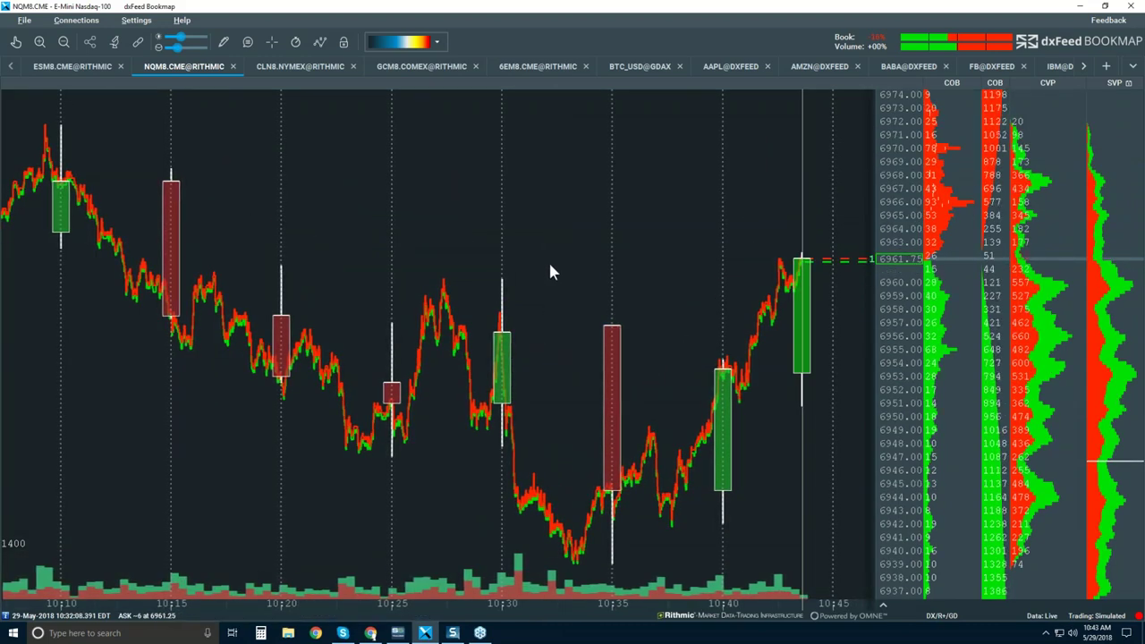
Draw a horizontal line at about 6947.50, near the low of the 10:25 candle, and end drawing mode
{"action": "left_click", "coordinate": [225, 42]}
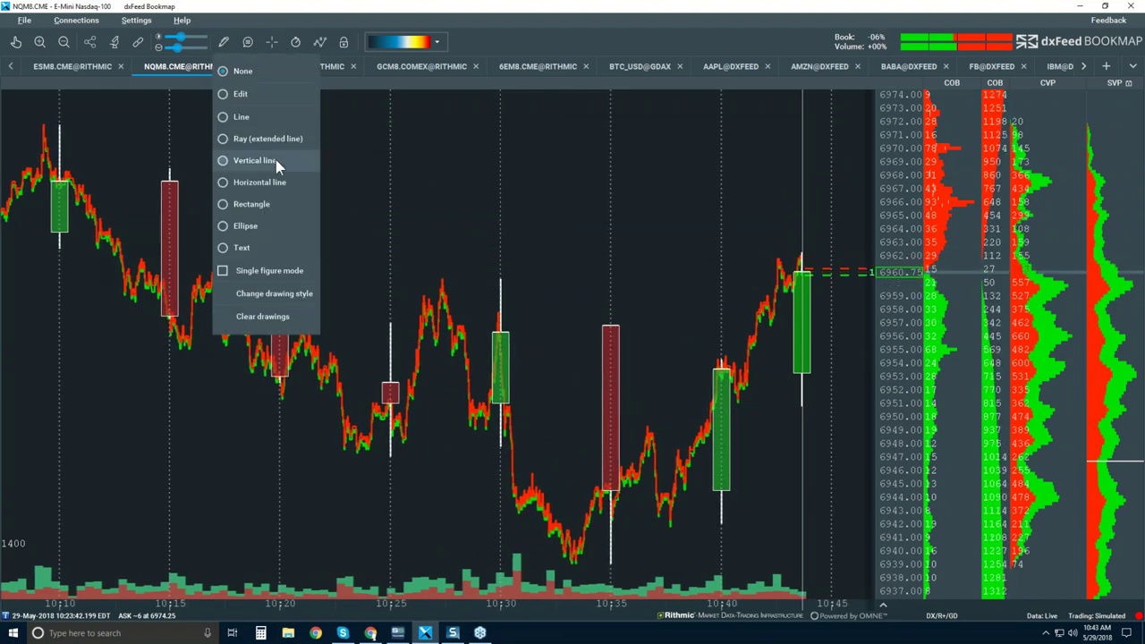
{"action": "left_click", "coordinate": [279, 181]}
{"action": "left_click", "coordinate": [435, 449]}
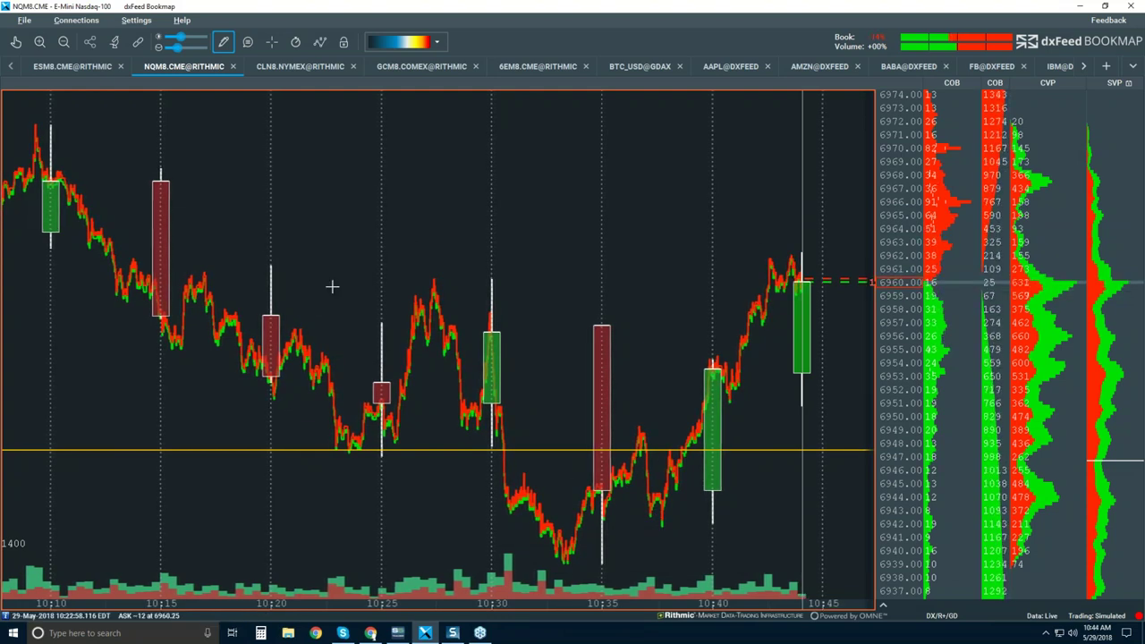
{"action": "left_click", "coordinate": [223, 42]}
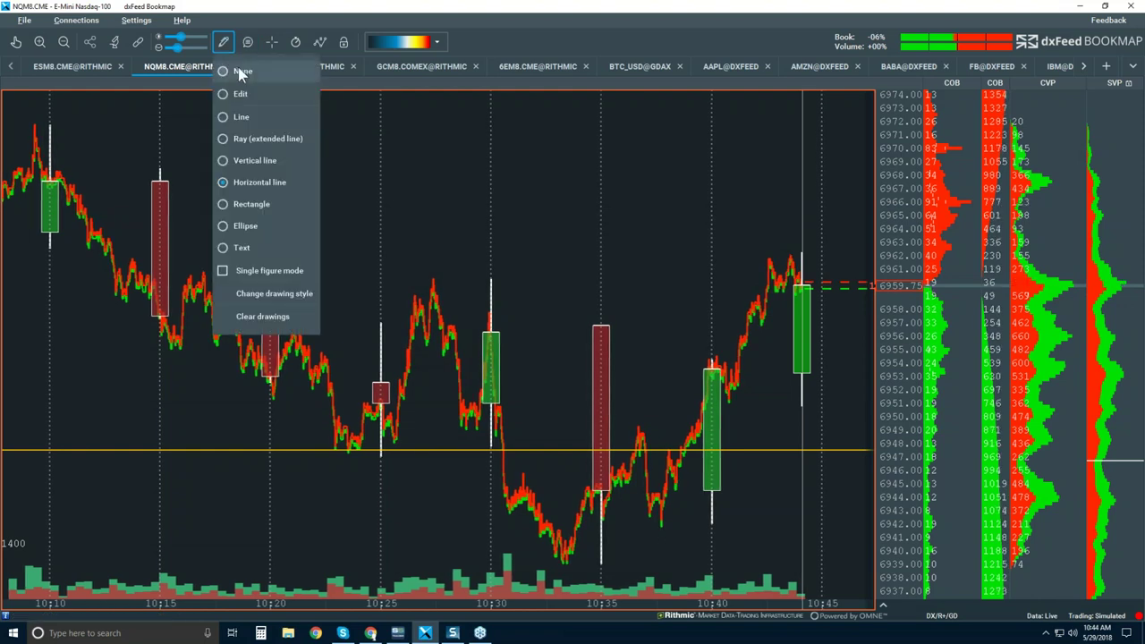
{"action": "left_click", "coordinate": [239, 72]}
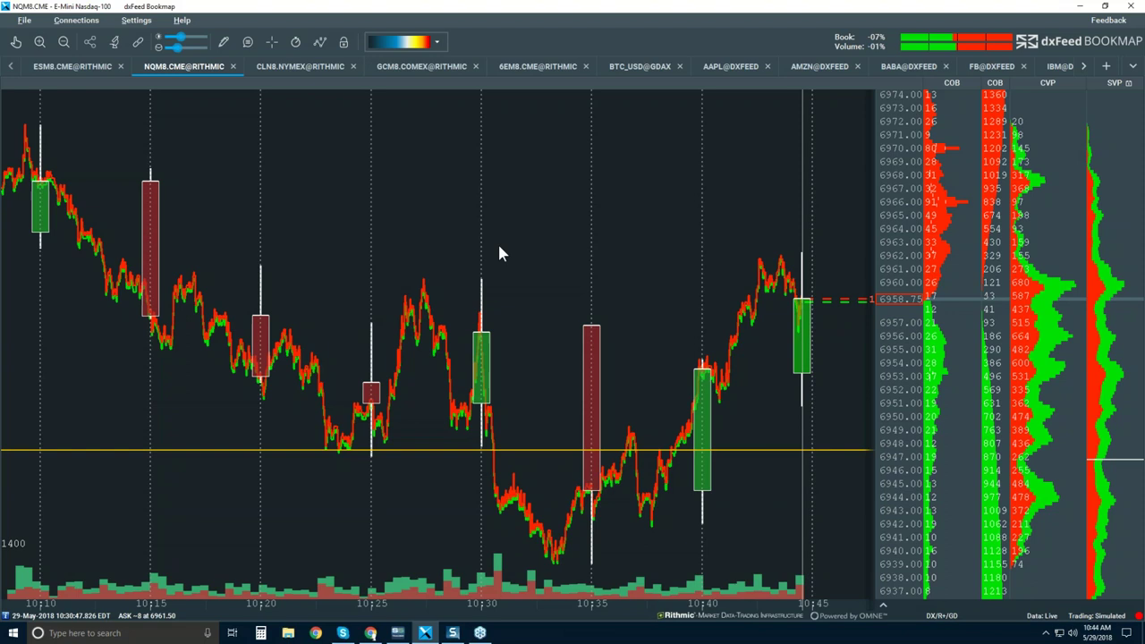
Show Volume Dots on the chart, enable the hand tool and examine the dots from 10:25 to 10:27
{"action": "left_click", "coordinate": [319, 42]}
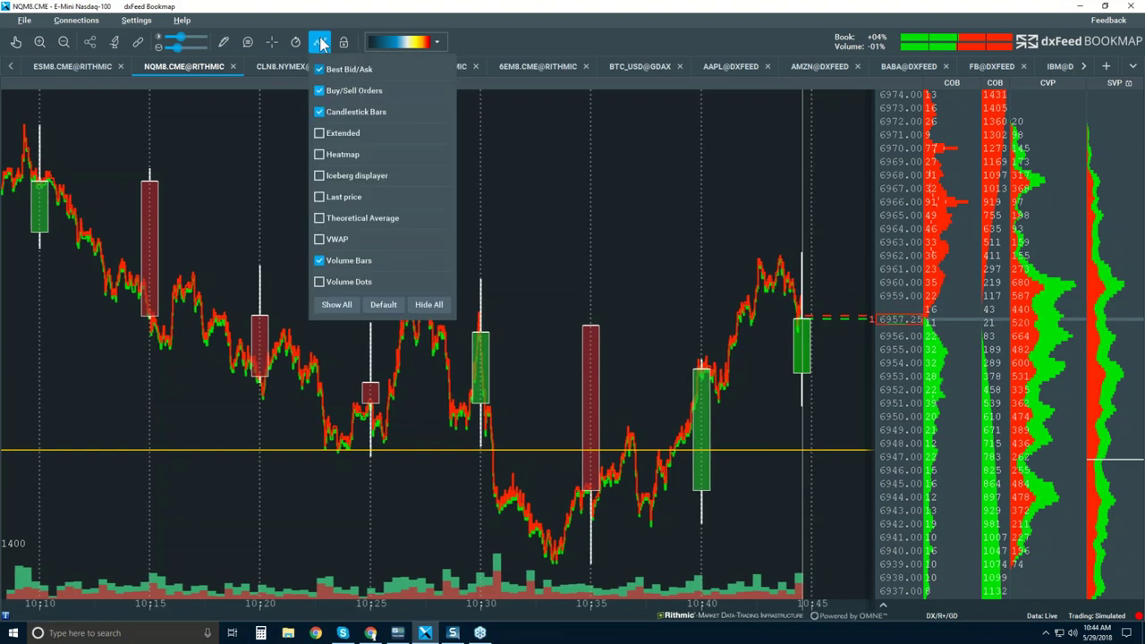
{"action": "left_click", "coordinate": [362, 280]}
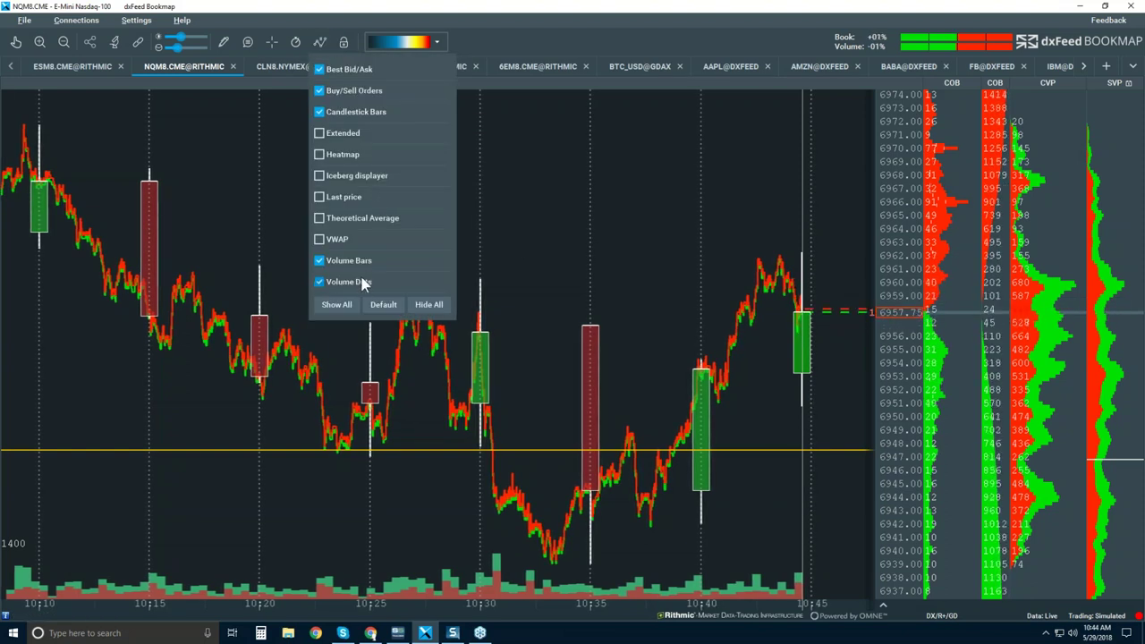
{"action": "left_click", "coordinate": [554, 198]}
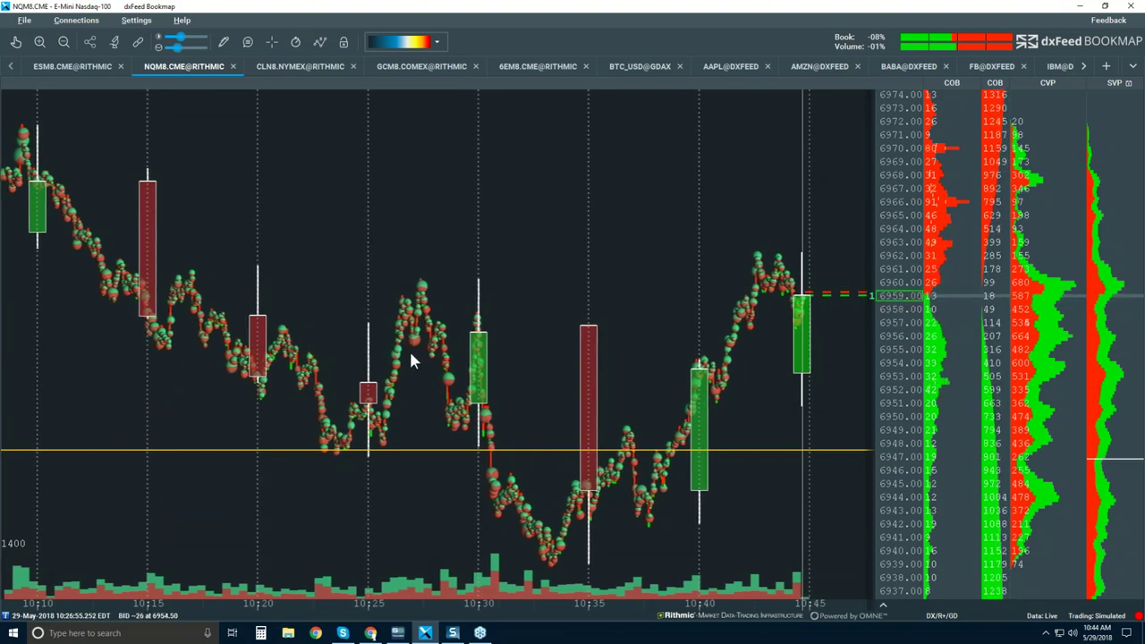
{"action": "left_click", "coordinate": [16, 41]}
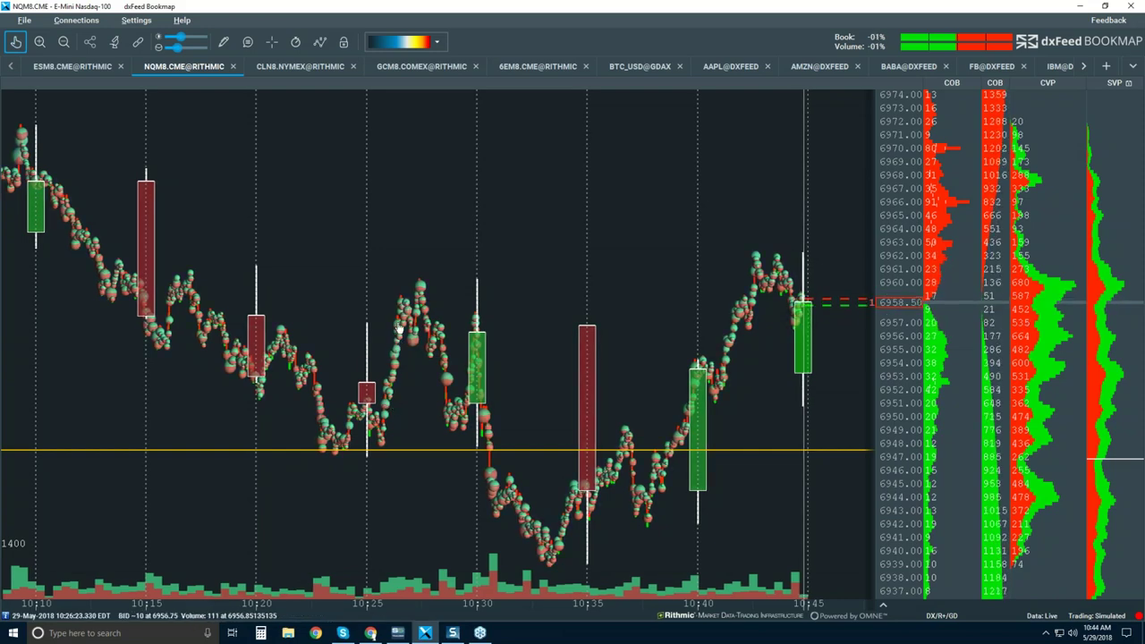
{"action": "scroll", "coordinate": [398, 367], "scroll_direction": "up", "scroll_amount": 5}
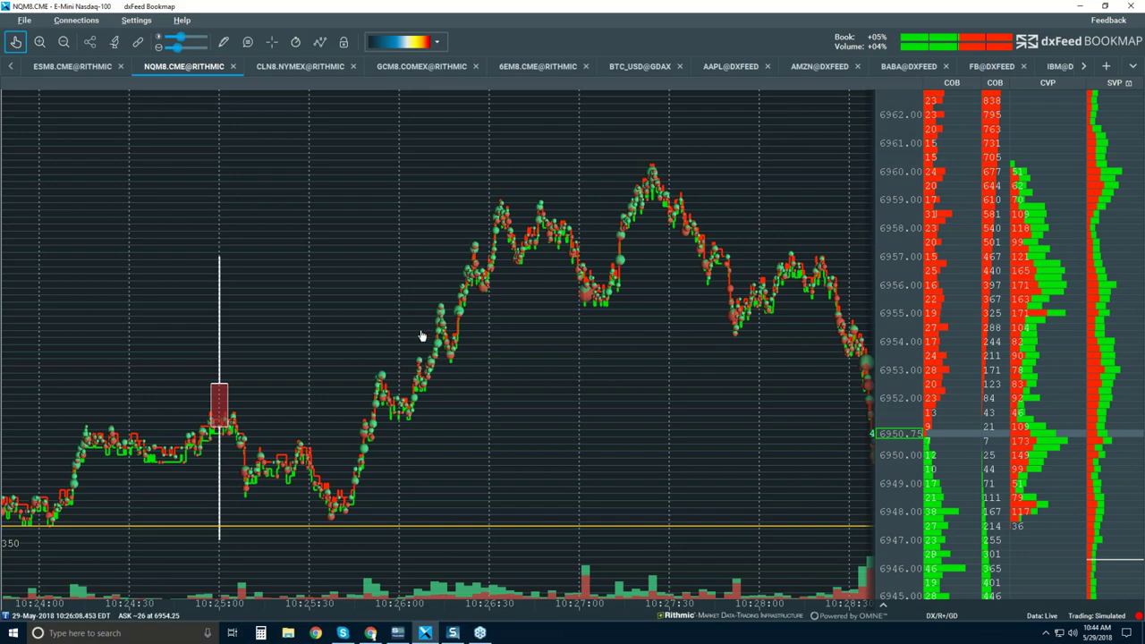
{"action": "scroll", "coordinate": [409, 305], "scroll_direction": "up", "scroll_amount": 3}
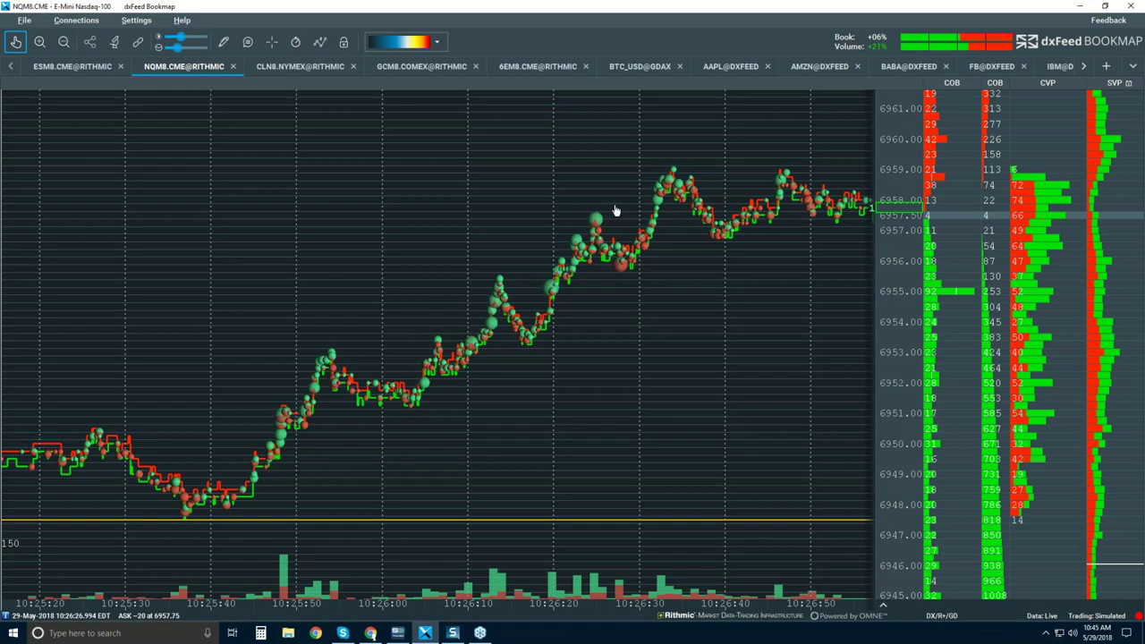
Draw a second horizontal line at about 6951.50, along the price highs just after 10:25:00, and end drawing mode
{"action": "left_click_drag", "start_coordinate": [327, 390], "coordinate": [500, 357]}
{"action": "left_click_drag", "start_coordinate": [391, 355], "coordinate": [531, 343]}
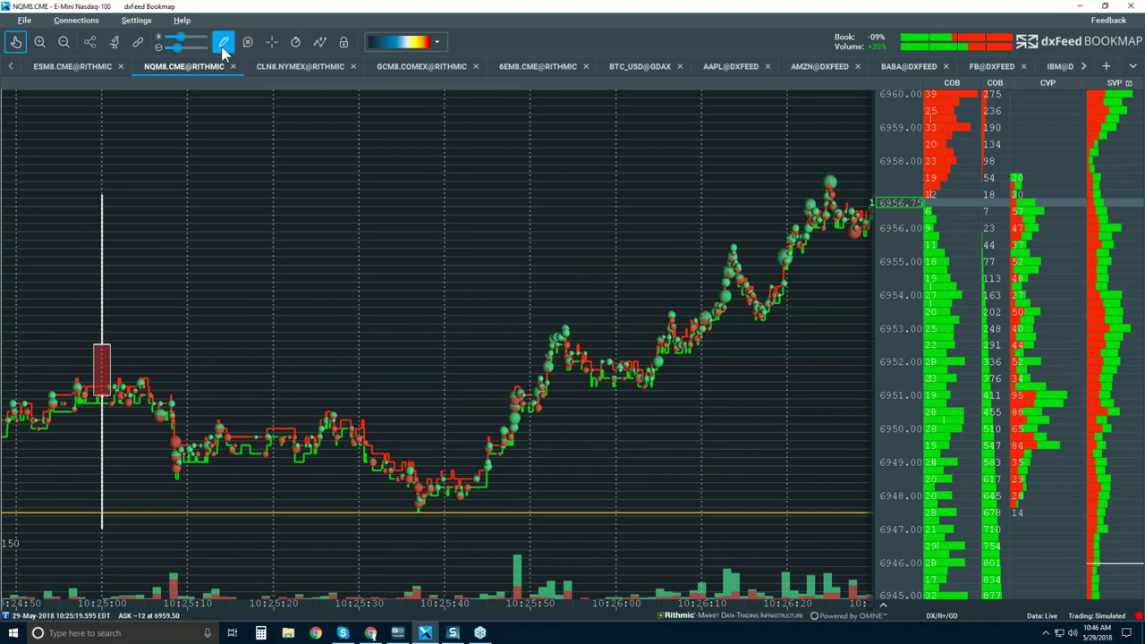
{"action": "left_click", "coordinate": [222, 42]}
{"action": "left_click", "coordinate": [260, 181]}
{"action": "left_click_drag", "start_coordinate": [133, 372], "coordinate": [133, 380]}
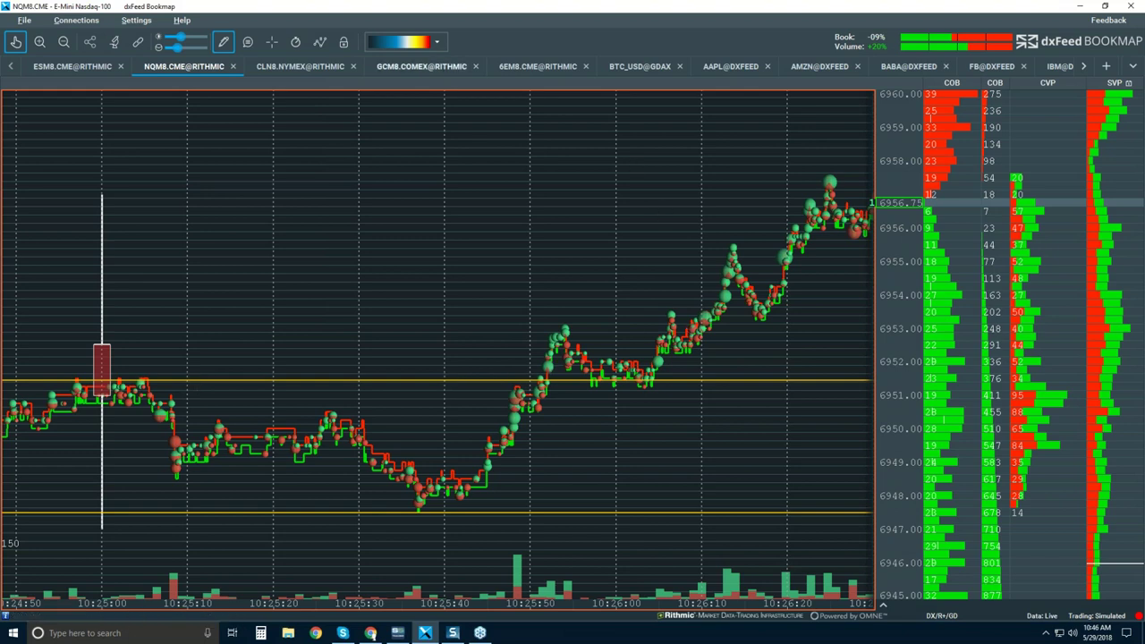
{"action": "left_click", "coordinate": [229, 42]}
{"action": "left_click", "coordinate": [240, 72]}
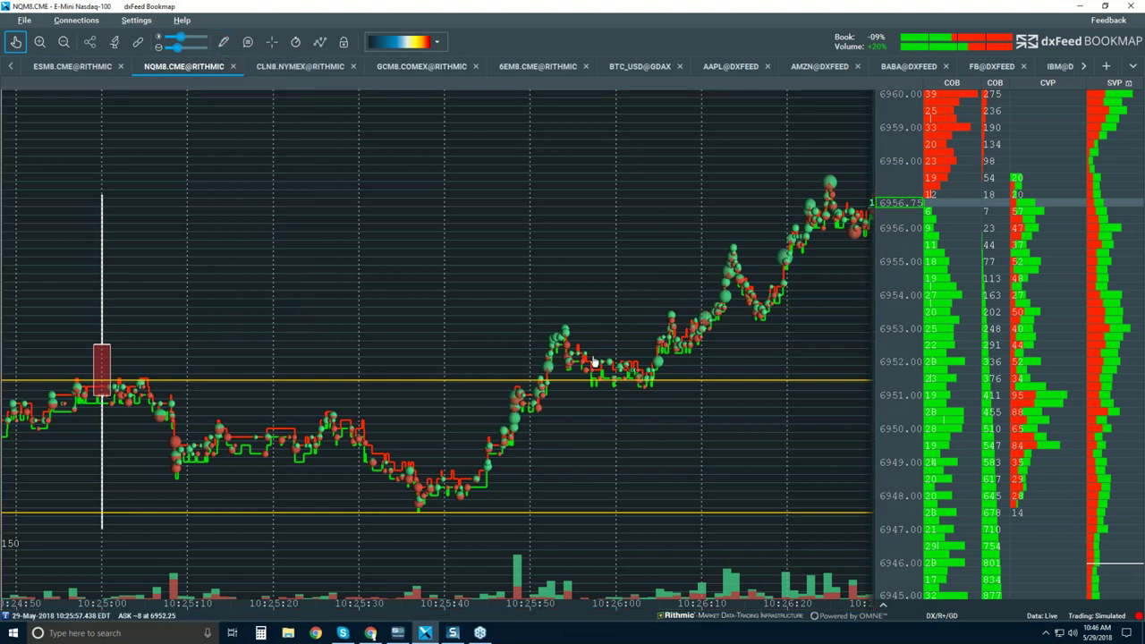
Examine the individual volume dots and the best bid and ask lines around 10:25:52 at millisecond scale
{"action": "scroll", "coordinate": [576, 352], "scroll_direction": "up", "scroll_amount": 3}
{"action": "scroll", "coordinate": [577, 353], "scroll_direction": "up", "scroll_amount": 5}
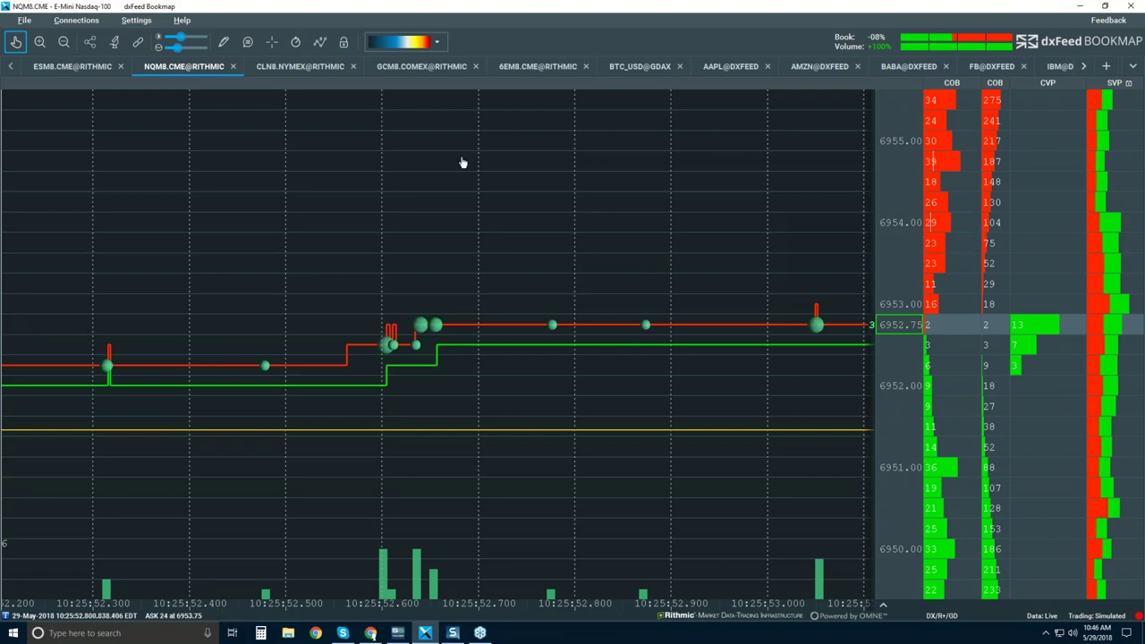
Turn on the chart's data tooltip and examine the volume dots near 10:25:52.603 down to microsecond scale
{"action": "left_click", "coordinate": [249, 44]}
{"action": "mouse_move", "coordinate": [645, 326]}
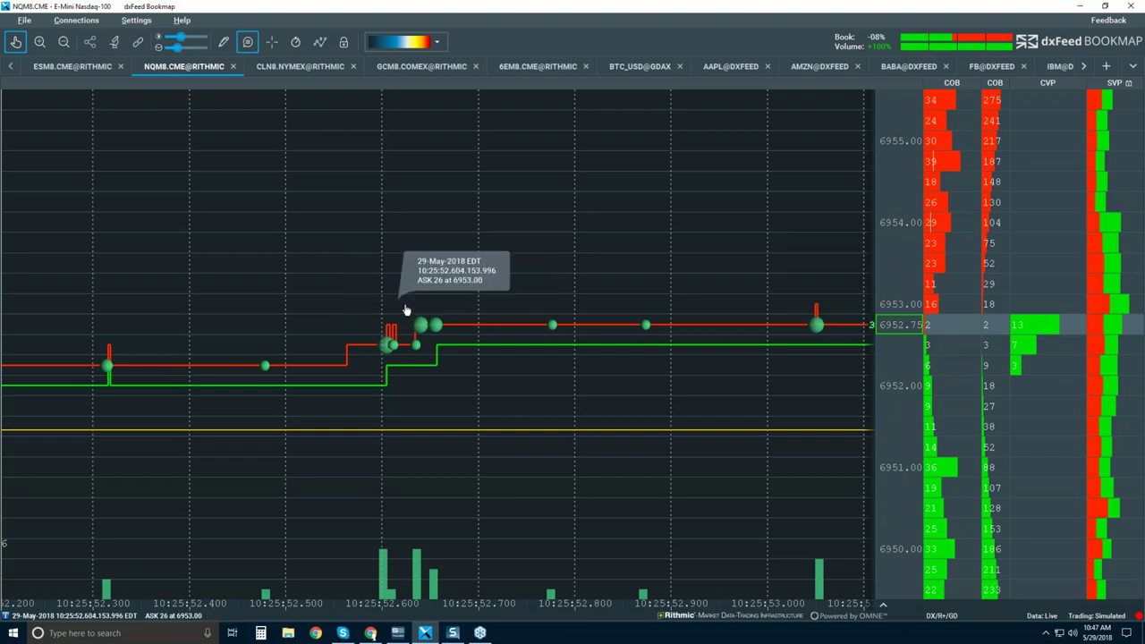
{"action": "left_click_drag", "start_coordinate": [413, 279], "coordinate": [511, 276]}
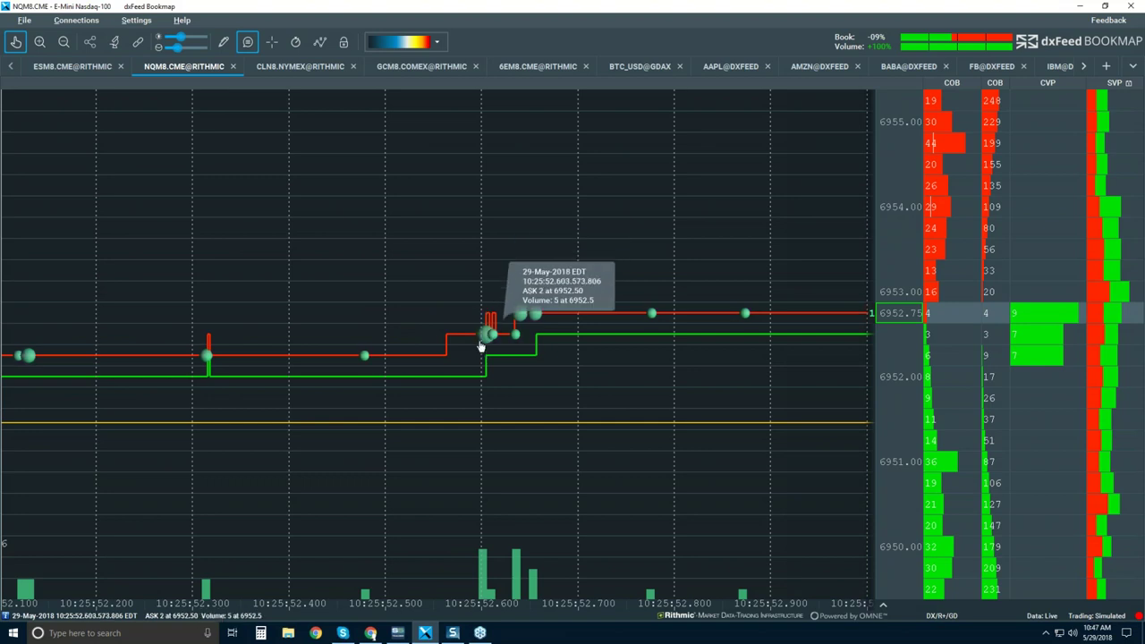
{"action": "scroll", "coordinate": [483, 342], "scroll_direction": "up", "scroll_amount": 5}
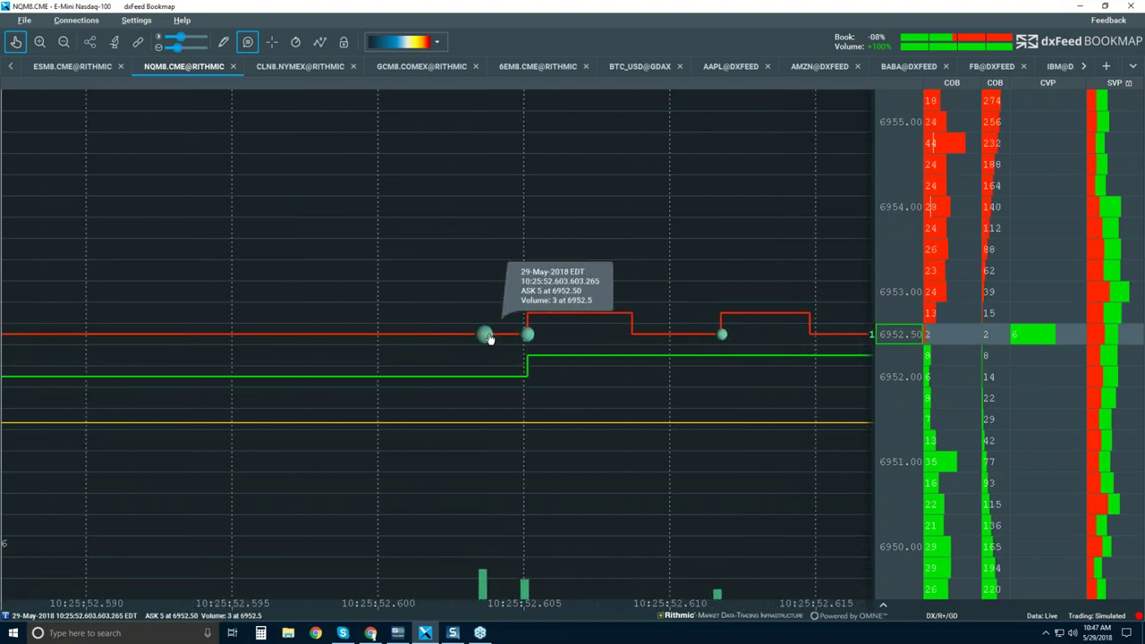
{"action": "scroll", "coordinate": [488, 338], "scroll_direction": "up", "scroll_amount": 4}
{"action": "scroll", "coordinate": [498, 329], "scroll_direction": "up", "scroll_amount": 4}
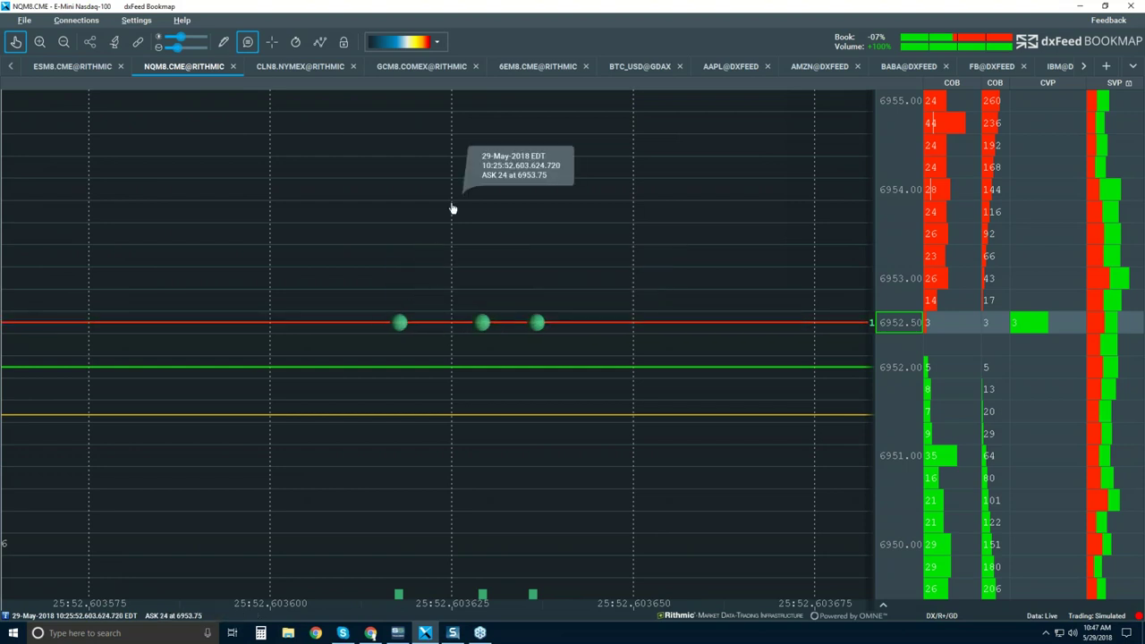
Examine the cluster of volume dots on the best ask line at 6952.50, from the combined dot down to one trade at nanosecond scale
{"action": "scroll", "coordinate": [451, 208], "scroll_direction": "down", "scroll_amount": 2}
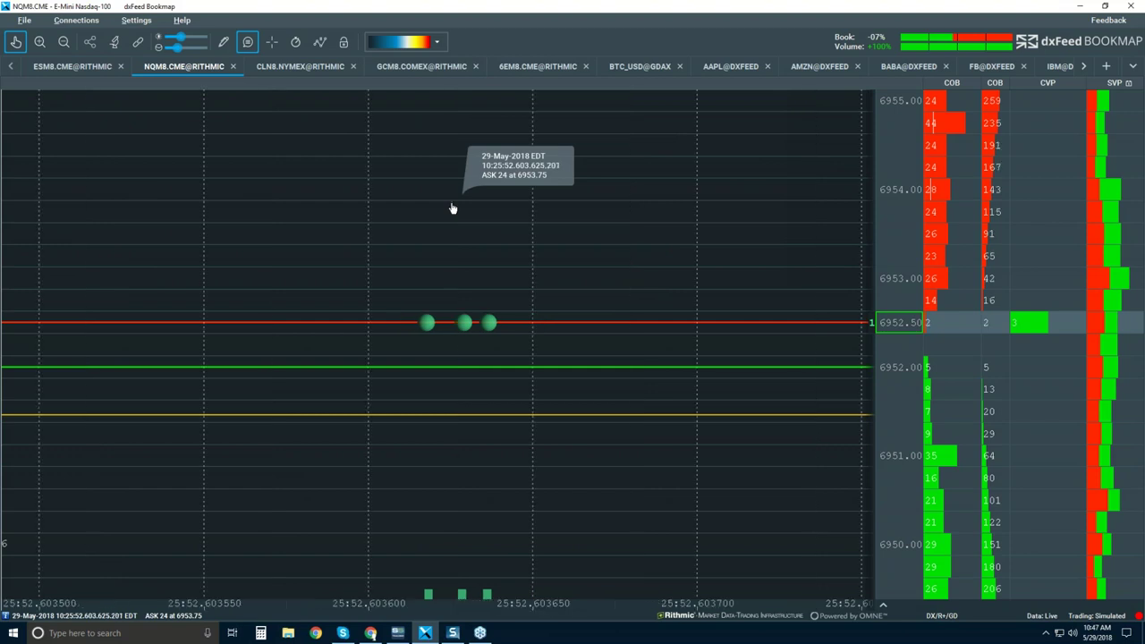
{"action": "scroll", "coordinate": [451, 207], "scroll_direction": "down", "scroll_amount": 3}
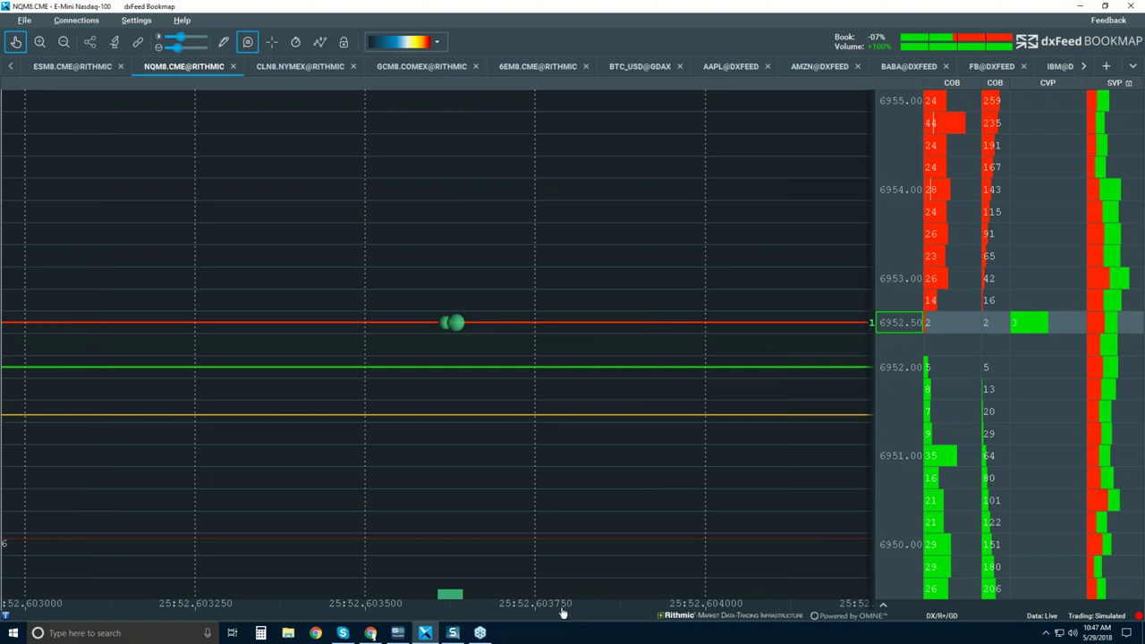
{"action": "mouse_move", "coordinate": [454, 327]}
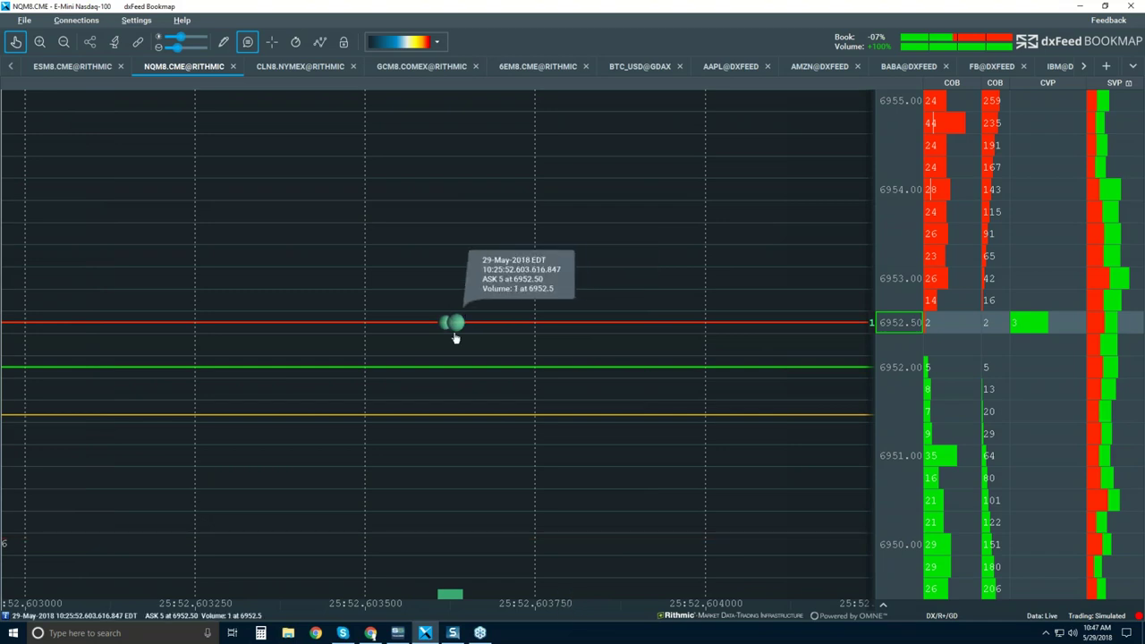
{"action": "scroll", "coordinate": [454, 322], "scroll_direction": "up", "scroll_amount": 3}
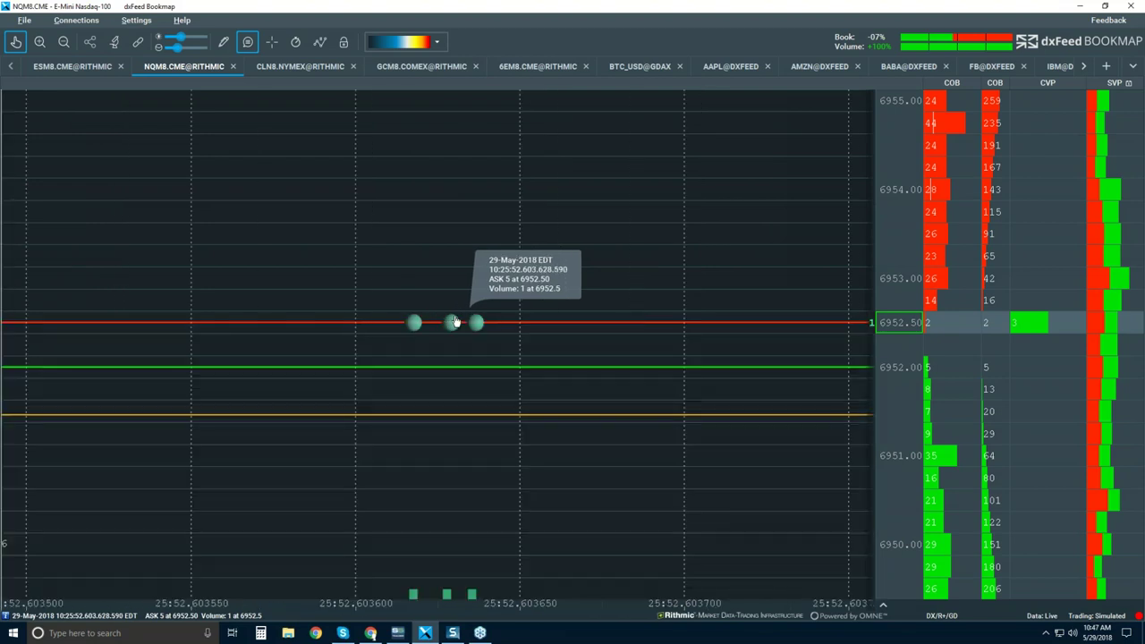
{"action": "scroll", "coordinate": [454, 322], "scroll_direction": "up", "scroll_amount": 4}
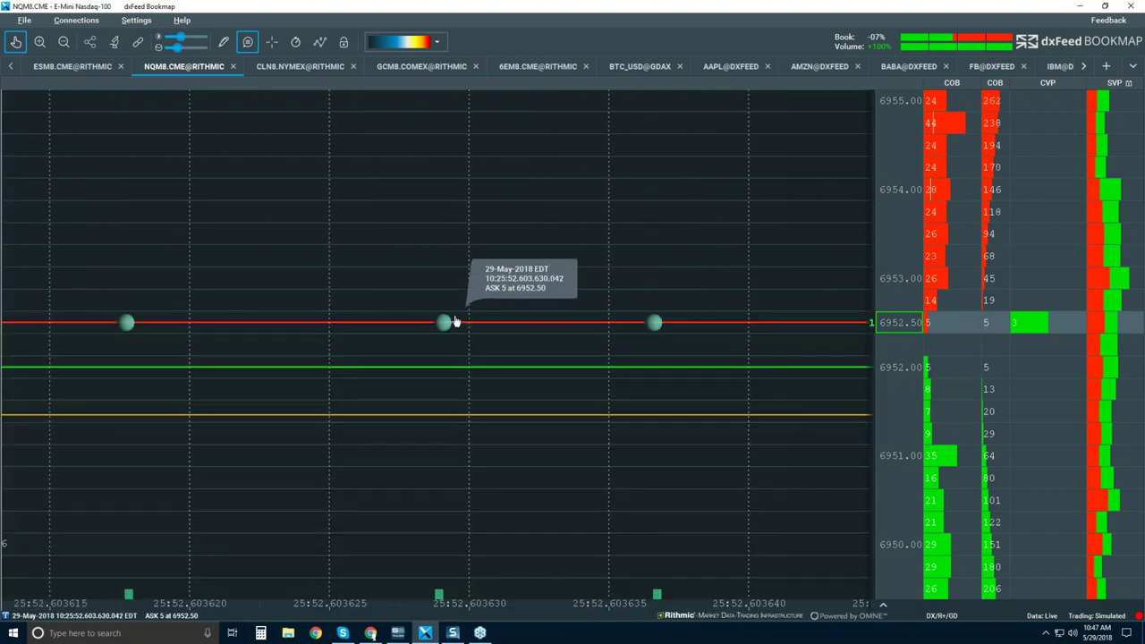
{"action": "scroll", "coordinate": [451, 340], "scroll_direction": "up", "scroll_amount": 3}
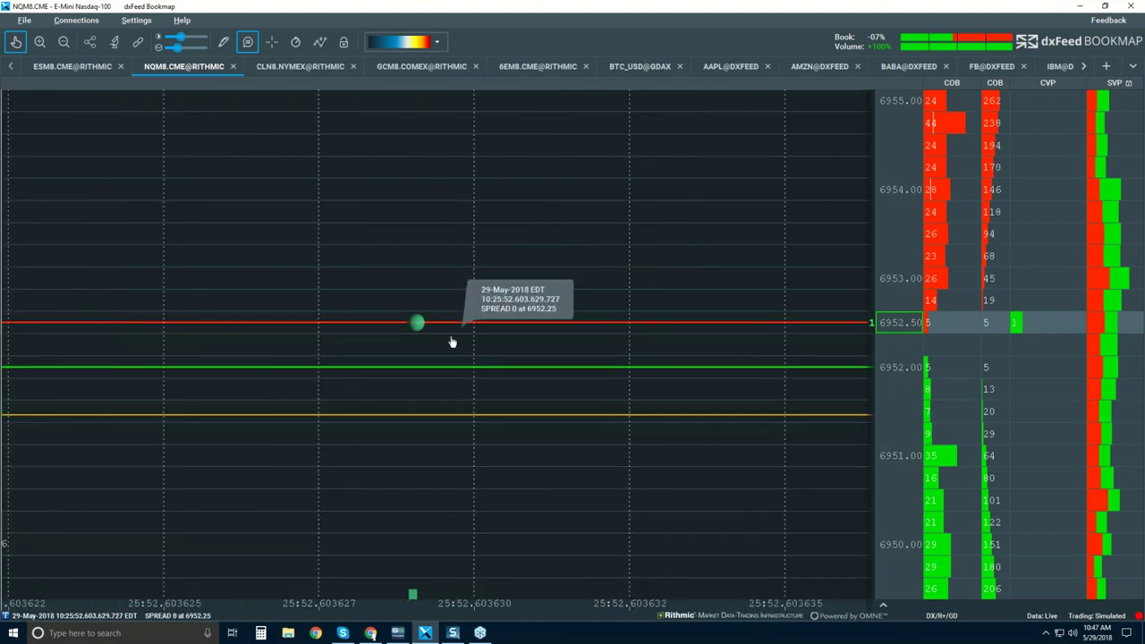
{"action": "scroll", "coordinate": [452, 339], "scroll_direction": "up", "scroll_amount": 3}
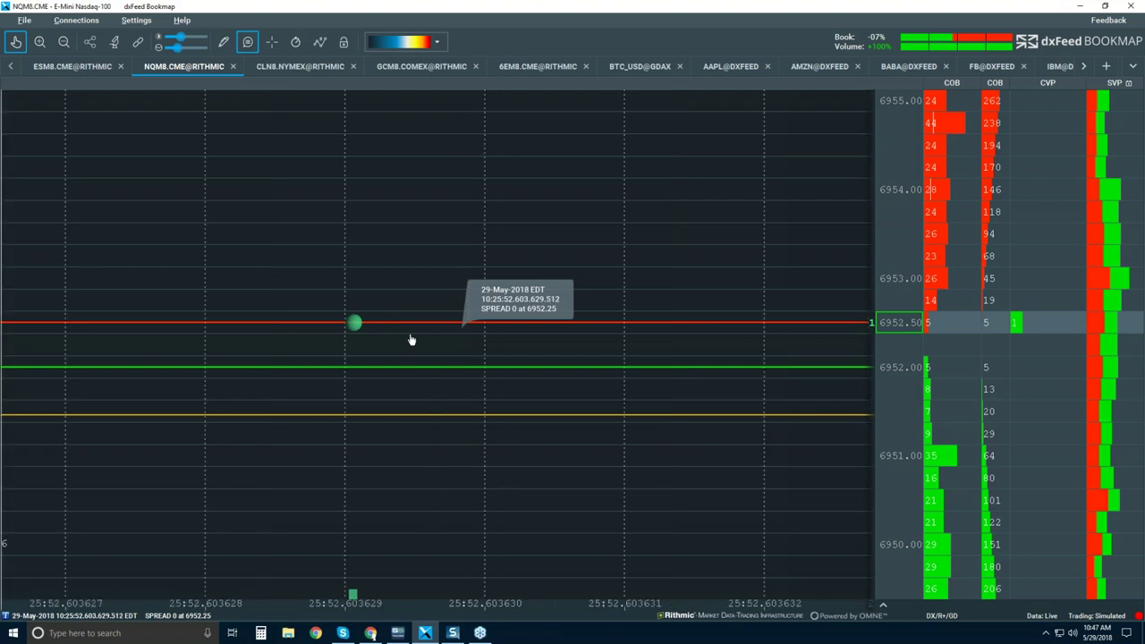
{"action": "scroll", "coordinate": [358, 335], "scroll_direction": "up", "scroll_amount": 2}
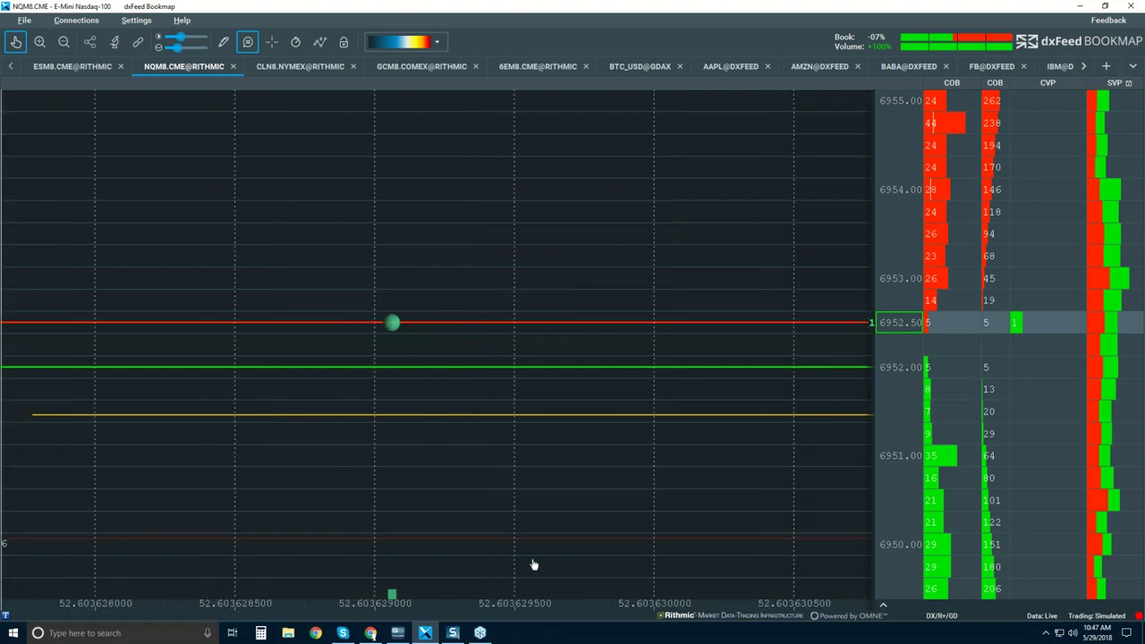
{"action": "mouse_move", "coordinate": [501, 421]}
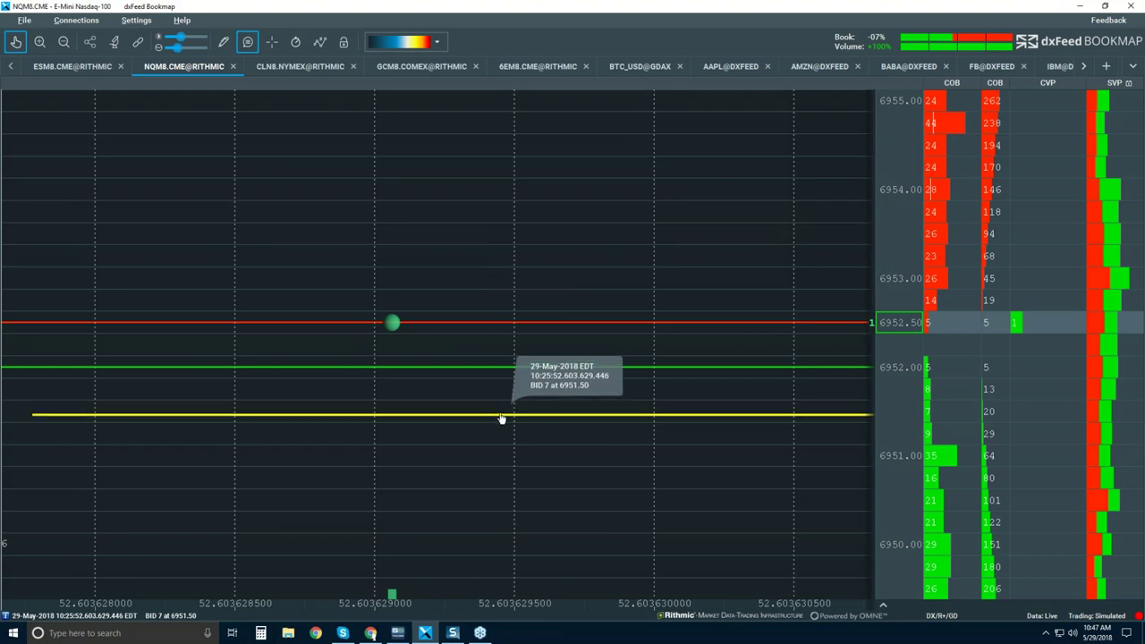
Examine how the individual trades near 10:25:52.6036 aggregate into volume dots as the time scale widens to milliseconds
{"action": "scroll", "coordinate": [524, 360], "scroll_direction": "down", "scroll_amount": 5}
{"action": "scroll", "coordinate": [526, 360], "scroll_direction": "down", "scroll_amount": 5}
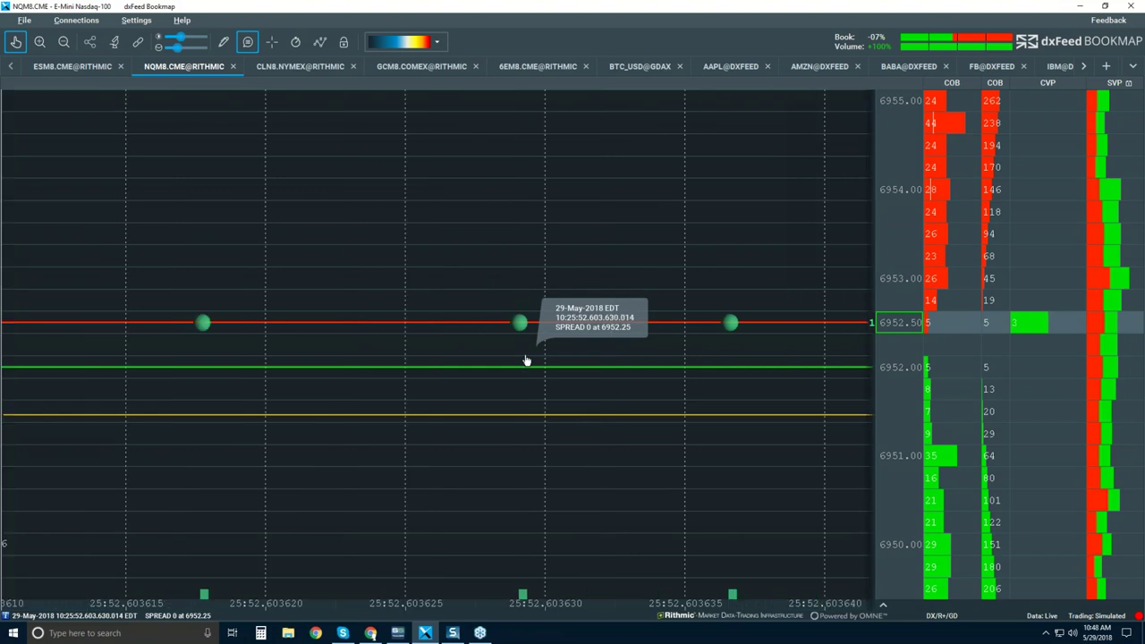
{"action": "scroll", "coordinate": [526, 360], "scroll_direction": "down", "scroll_amount": 5}
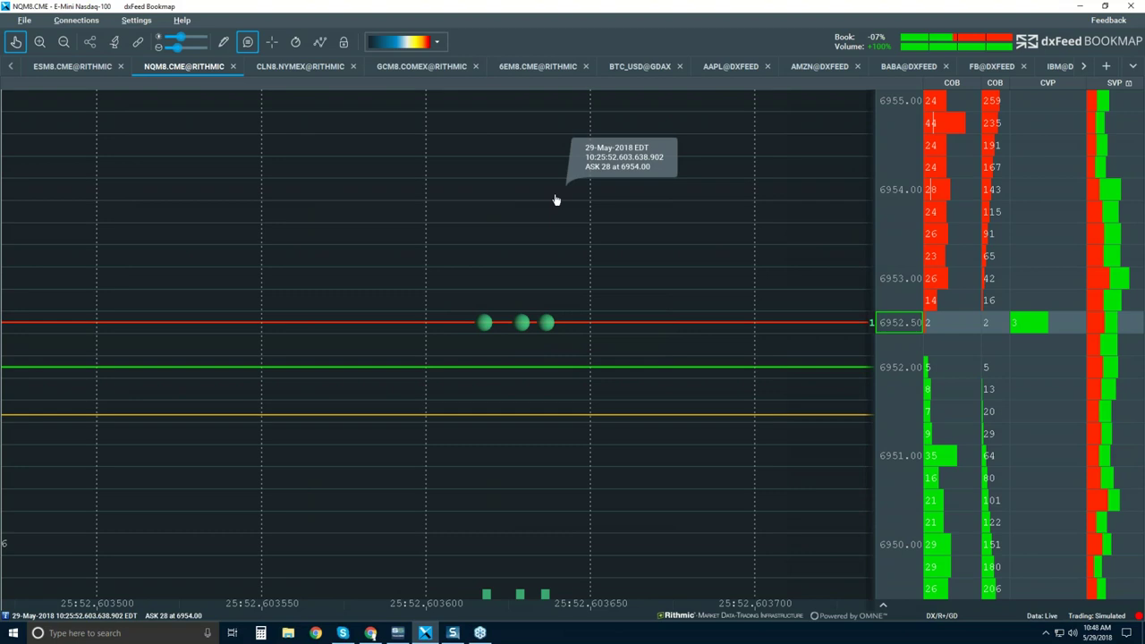
{"action": "scroll", "coordinate": [554, 200], "scroll_direction": "down", "scroll_amount": 8}
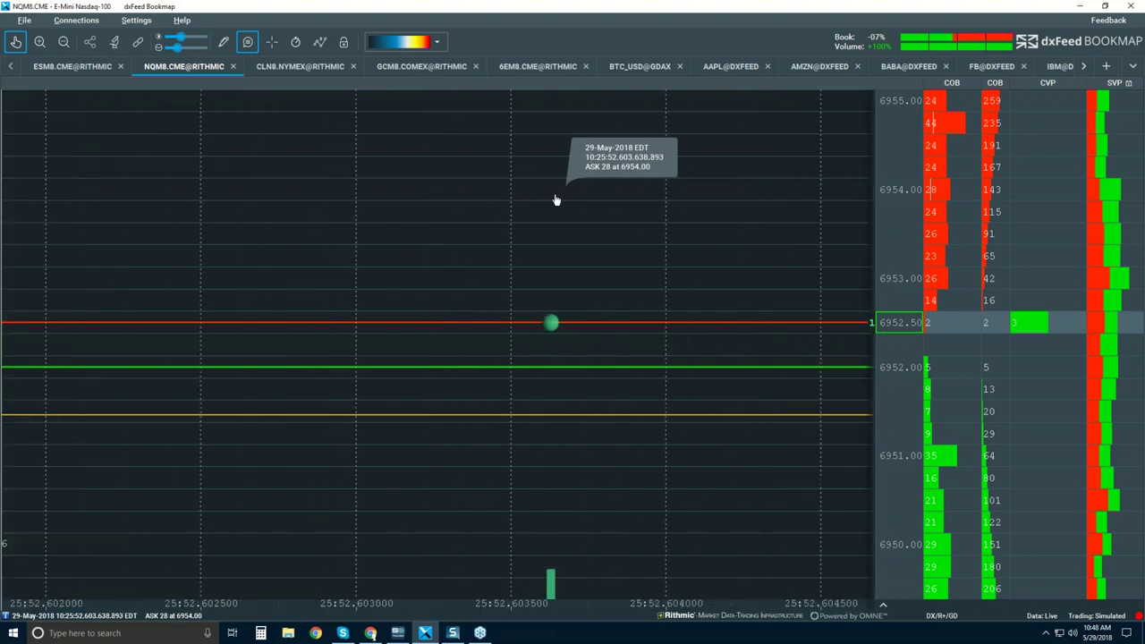
{"action": "scroll", "coordinate": [554, 199], "scroll_direction": "down", "scroll_amount": 5}
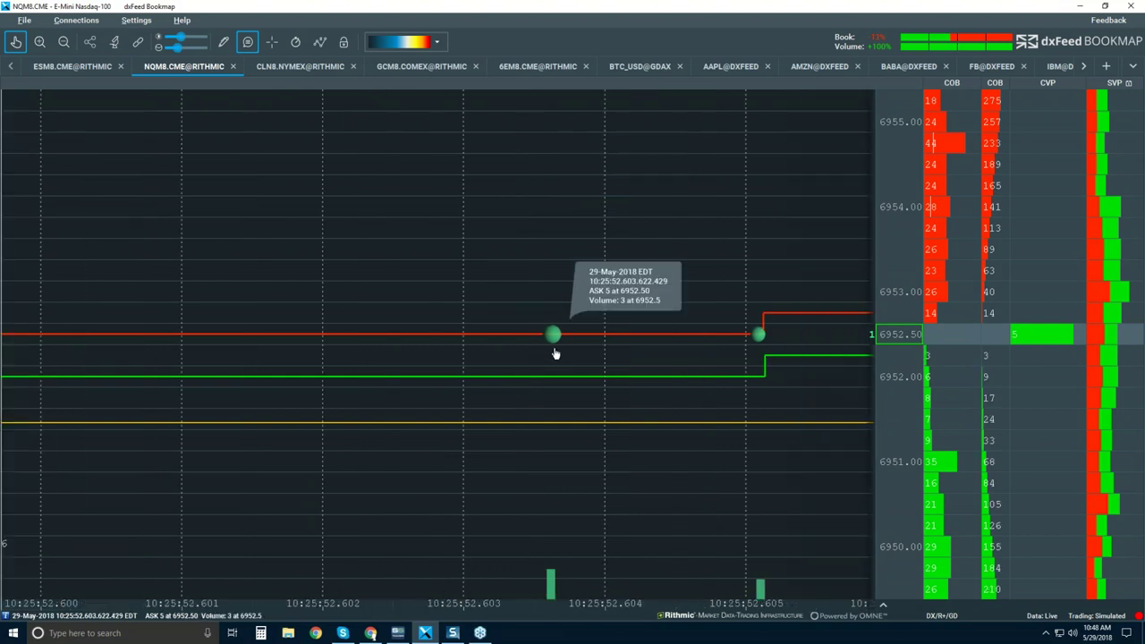
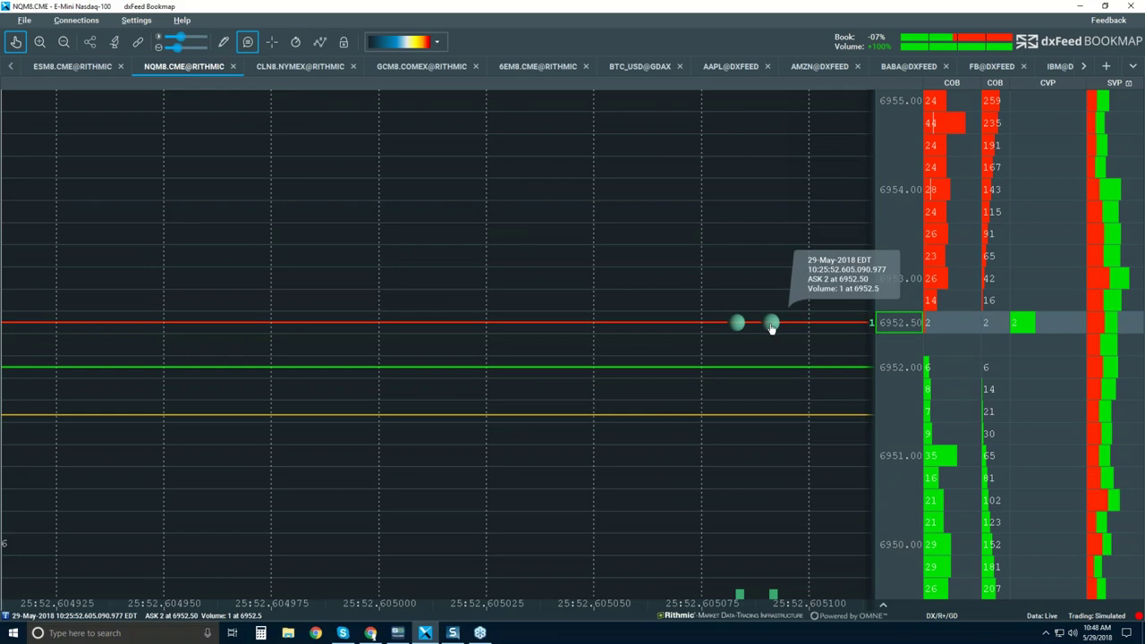
Examine the volume dots near 10:25:52.605 and the surrounding best bid and ask moves across wider time scales
{"action": "scroll", "coordinate": [725, 277], "scroll_direction": "down", "scroll_amount": 5}
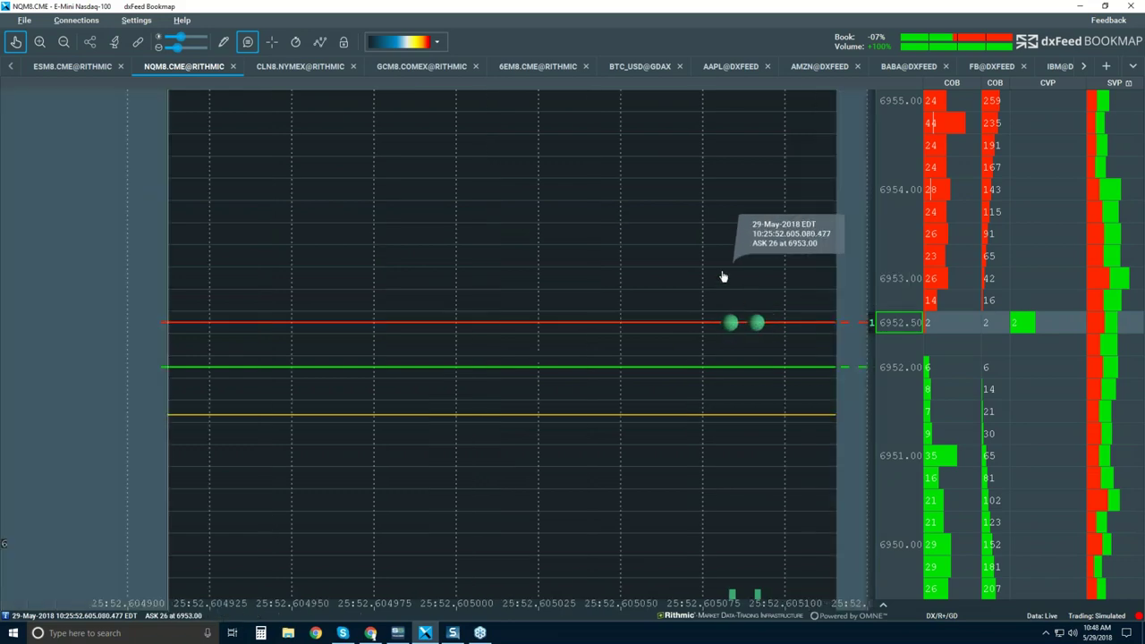
{"action": "scroll", "coordinate": [724, 277], "scroll_direction": "down", "scroll_amount": 5}
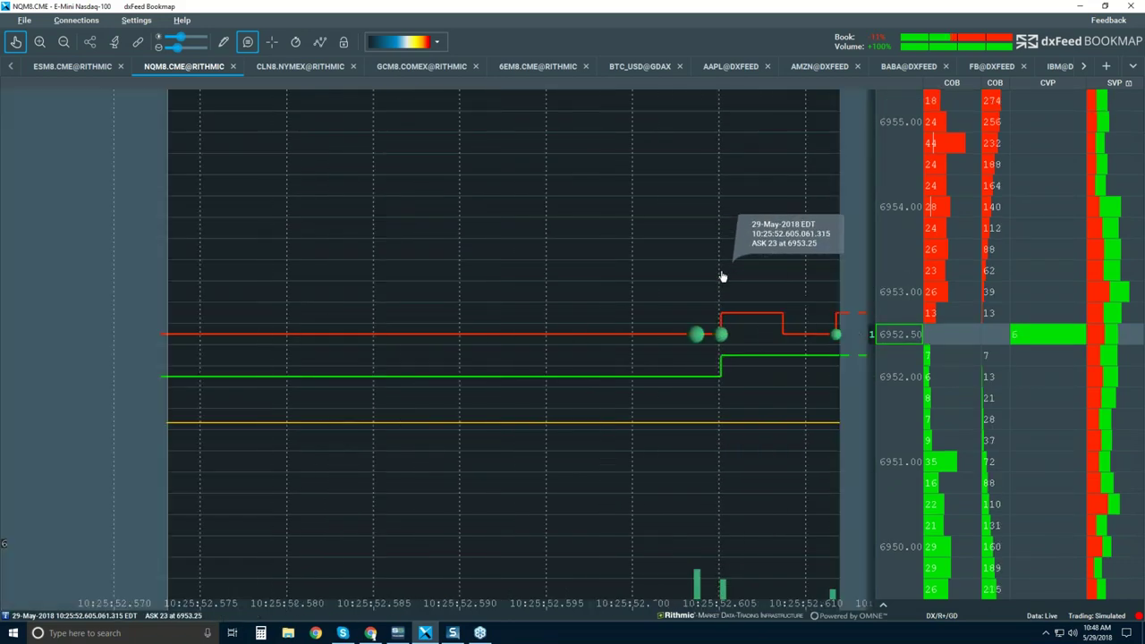
{"action": "scroll", "coordinate": [708, 259], "scroll_direction": "down", "scroll_amount": 3}
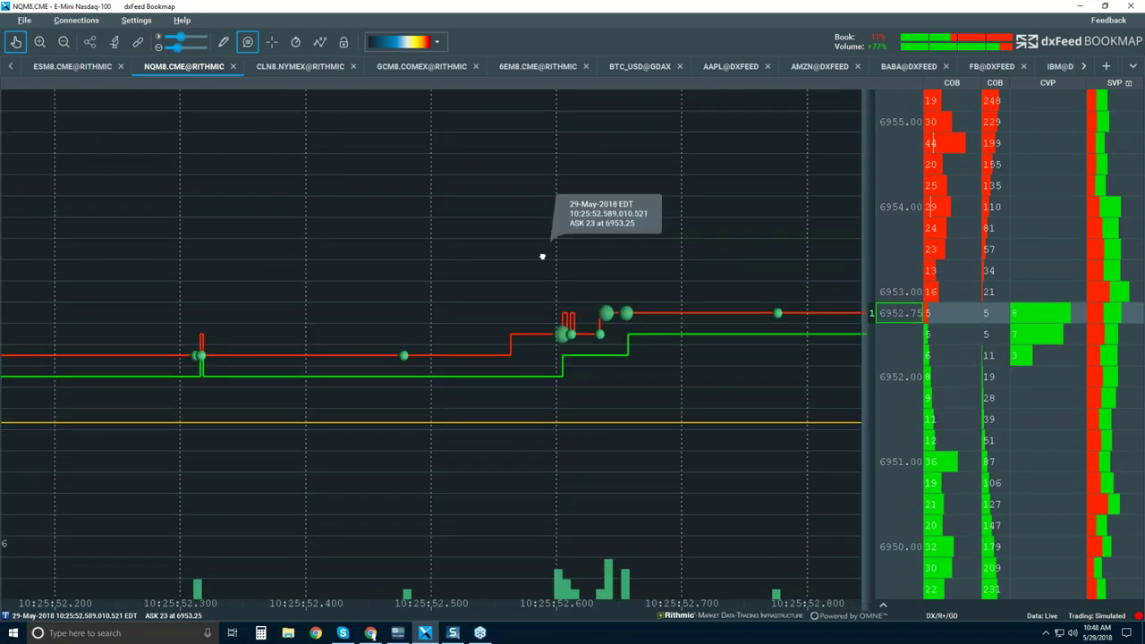
{"action": "scroll", "coordinate": [466, 239], "scroll_direction": "down", "scroll_amount": 2}
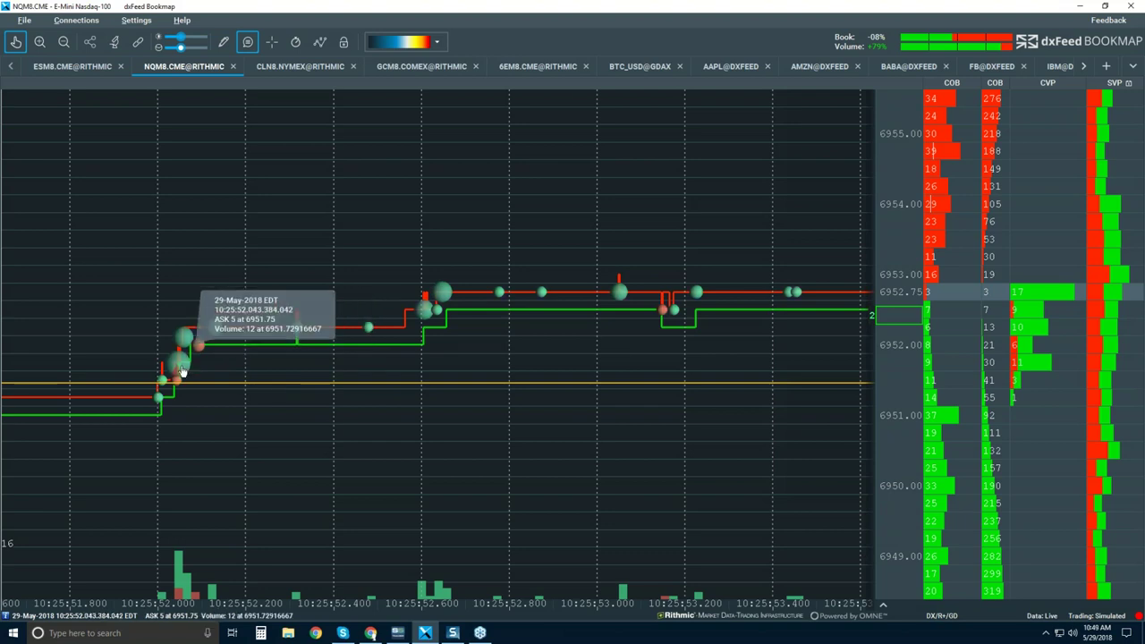
Examine the mixed buy and sell volume dots around 10:25:52.046 to 10:25:52.049 at millisecond scale
{"action": "scroll", "coordinate": [182, 368], "scroll_direction": "up", "scroll_amount": 3}
{"action": "scroll", "coordinate": [181, 367], "scroll_direction": "up", "scroll_amount": 6}
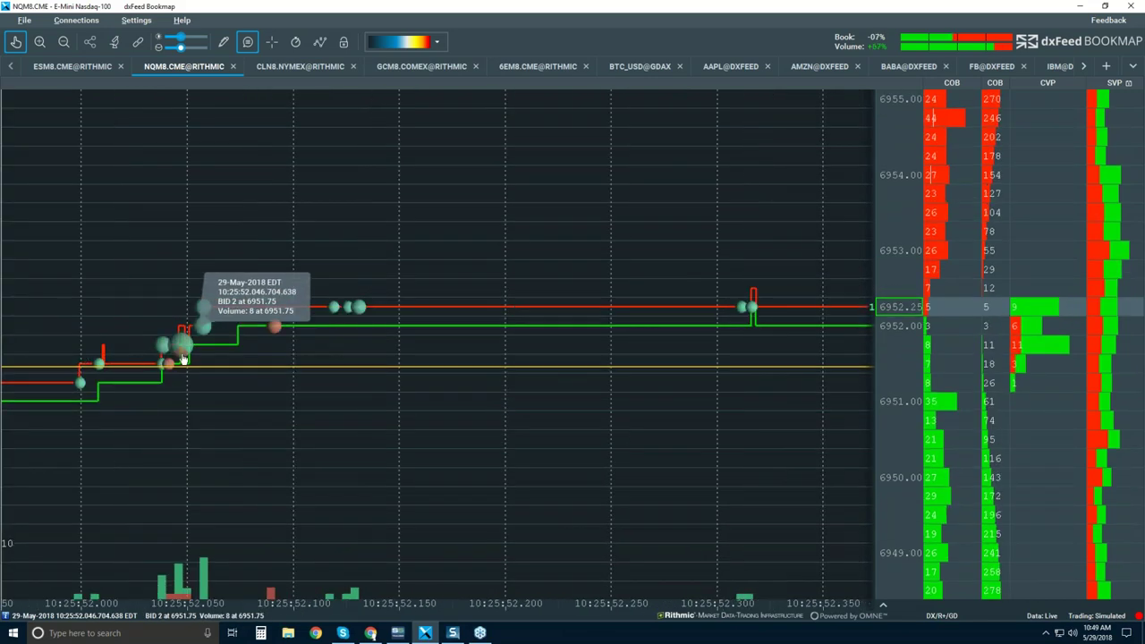
{"action": "scroll", "coordinate": [181, 355], "scroll_direction": "up", "scroll_amount": 2}
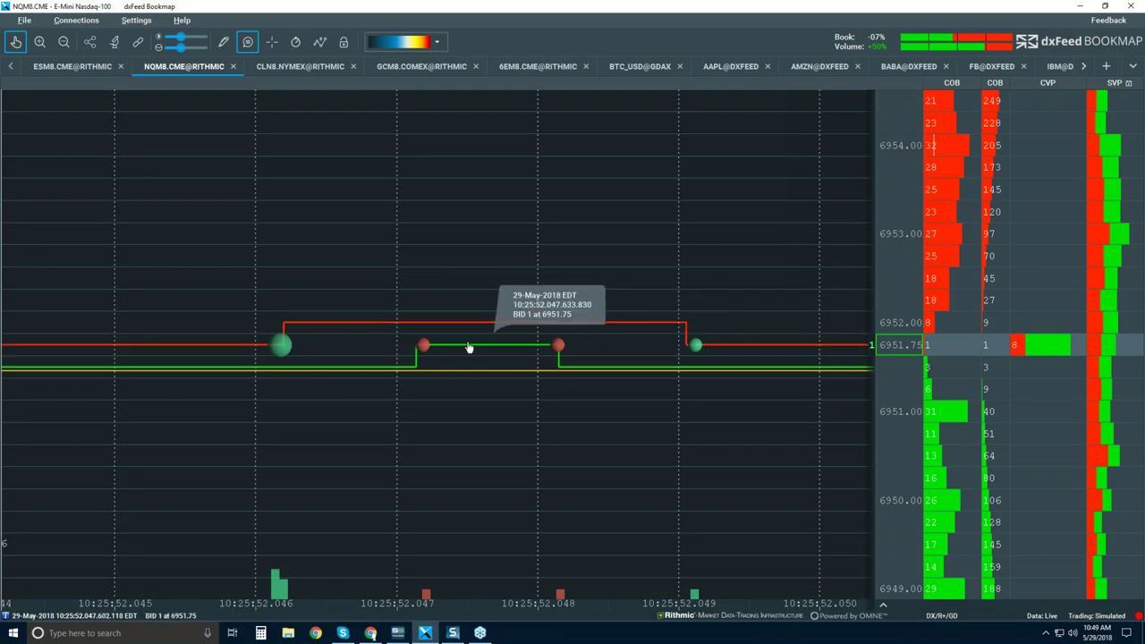
{"action": "scroll", "coordinate": [433, 296], "scroll_direction": "down", "scroll_amount": 5}
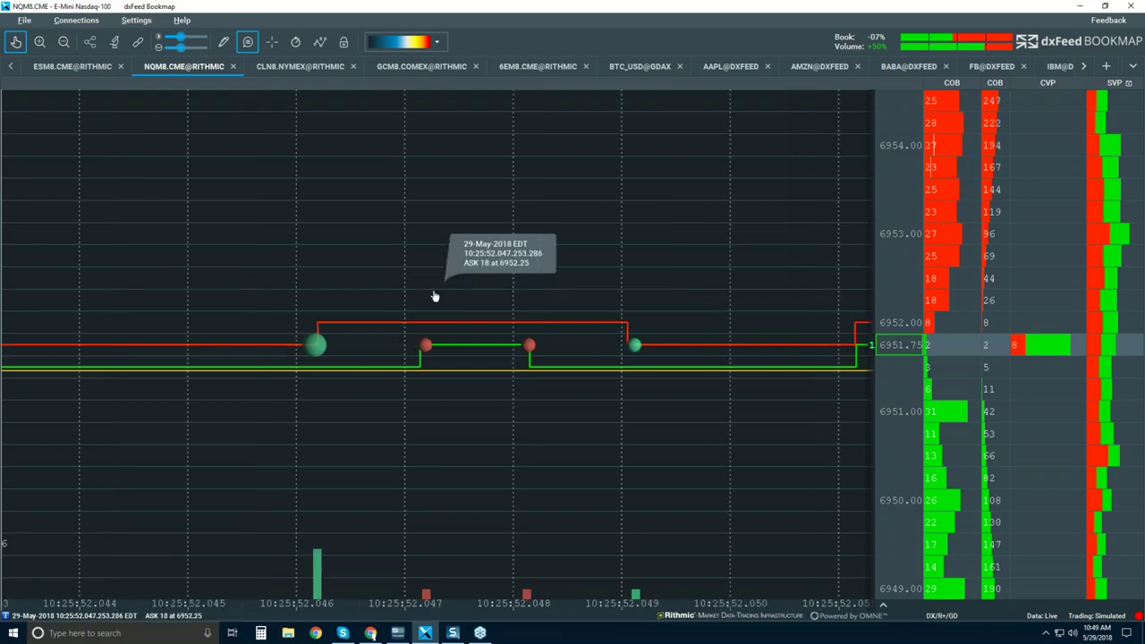
Examine how the volume dots around 10:25:52 fit into the price move from 10:25 to almost 10:27
{"action": "scroll", "coordinate": [434, 296], "scroll_direction": "down", "scroll_amount": 4}
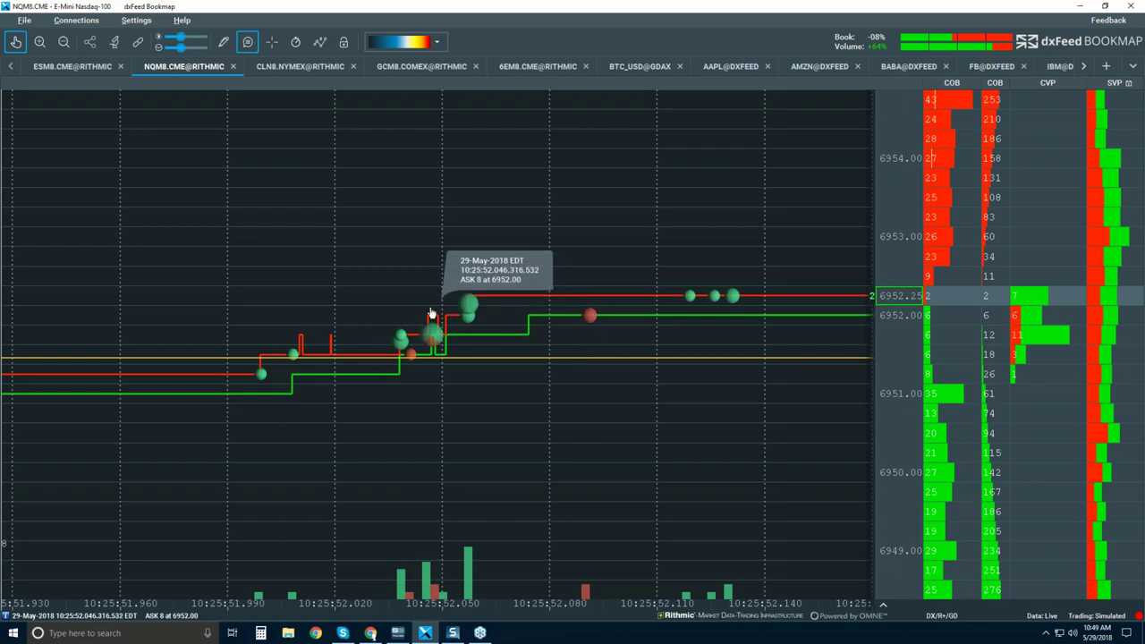
{"action": "scroll", "coordinate": [430, 313], "scroll_direction": "down", "scroll_amount": 10}
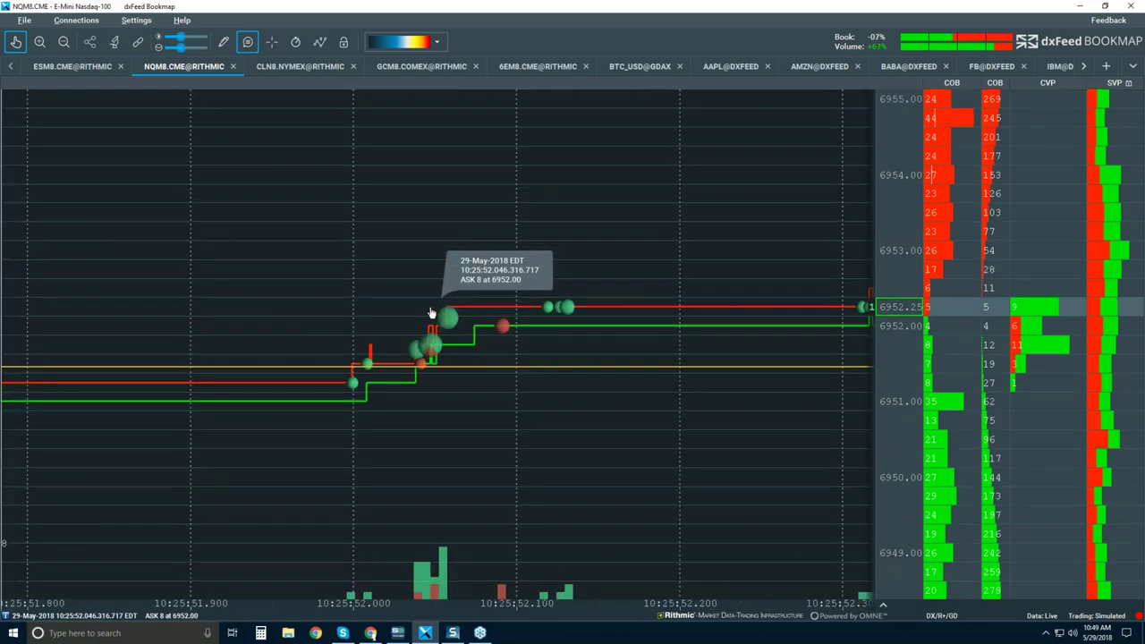
{"action": "scroll", "coordinate": [430, 313], "scroll_direction": "down", "scroll_amount": 10}
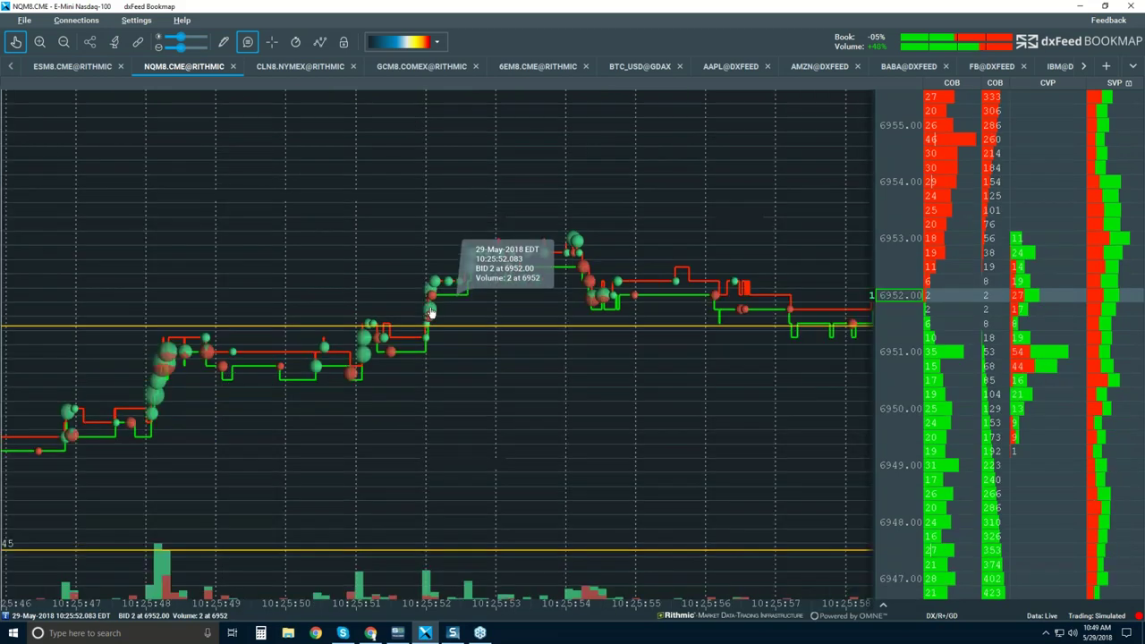
{"action": "scroll", "coordinate": [430, 313], "scroll_direction": "down", "scroll_amount": 8}
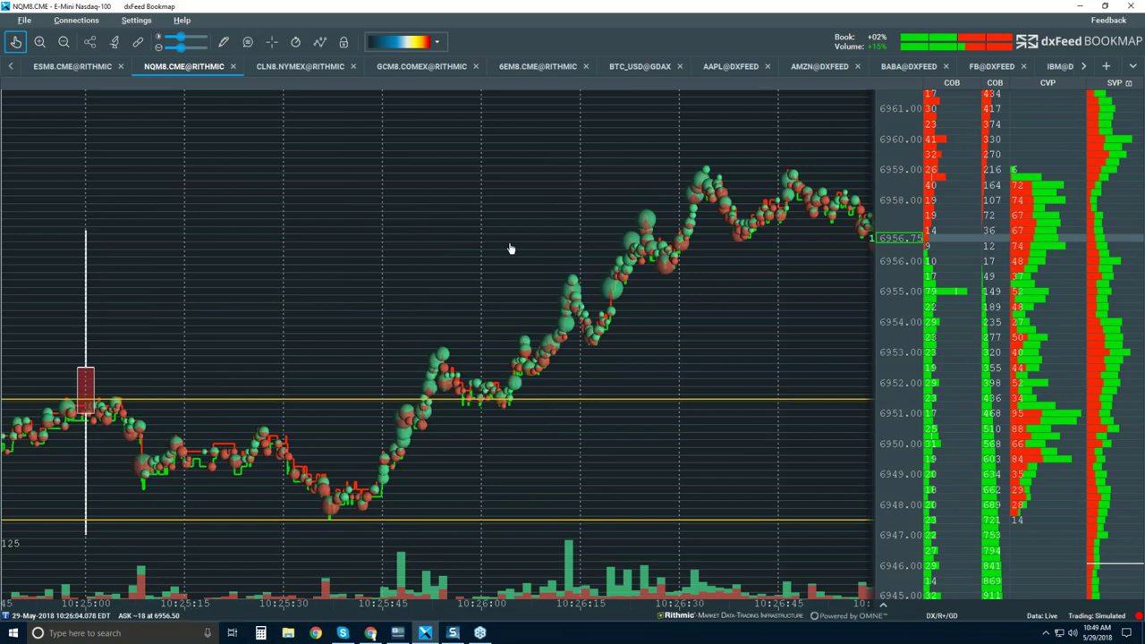
Compare the five-minute candlesticks with the volume dots and the two horizontal lines over the period from 10:16 to 10:33
{"action": "scroll", "coordinate": [510, 248], "scroll_direction": "down", "scroll_amount": 5}
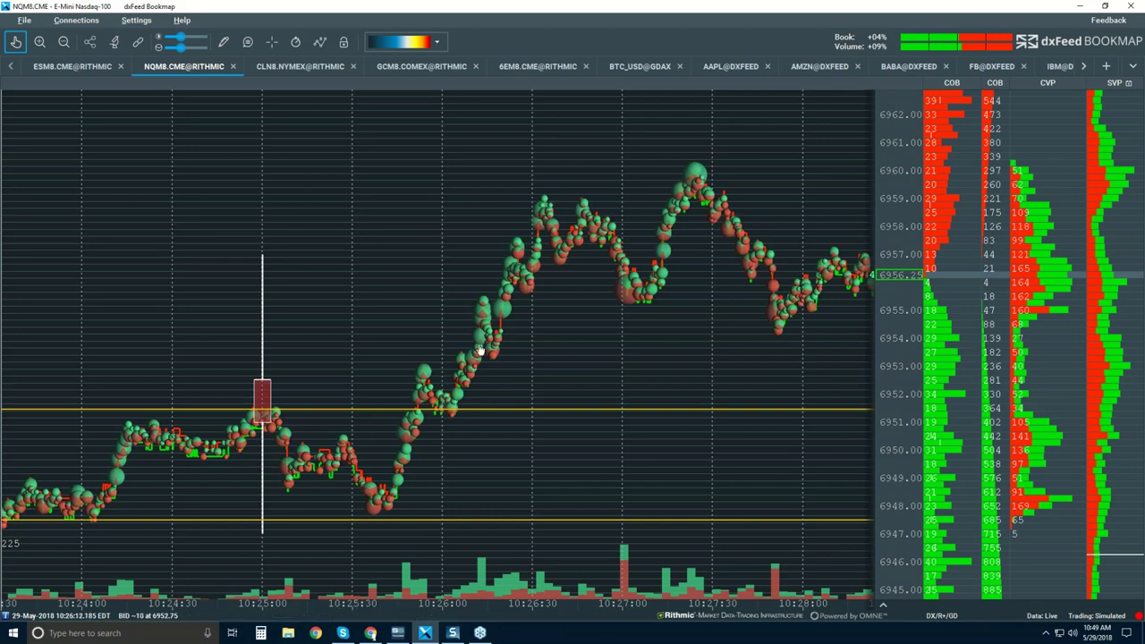
{"action": "scroll", "coordinate": [462, 352], "scroll_direction": "down", "scroll_amount": 5}
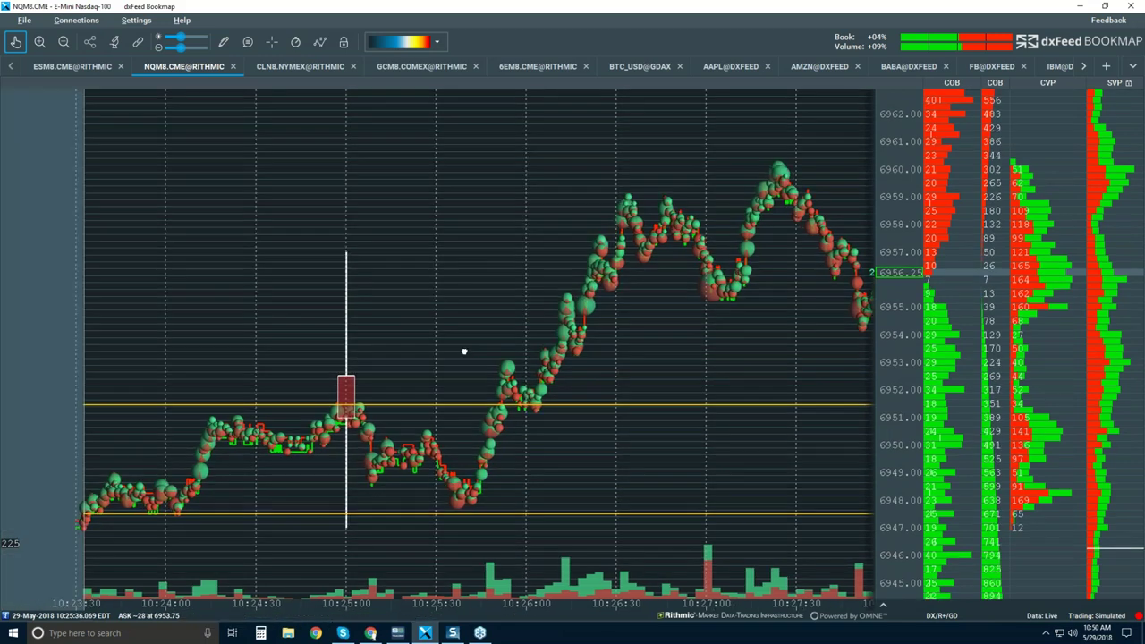
{"action": "scroll", "coordinate": [441, 367], "scroll_direction": "down", "scroll_amount": 2}
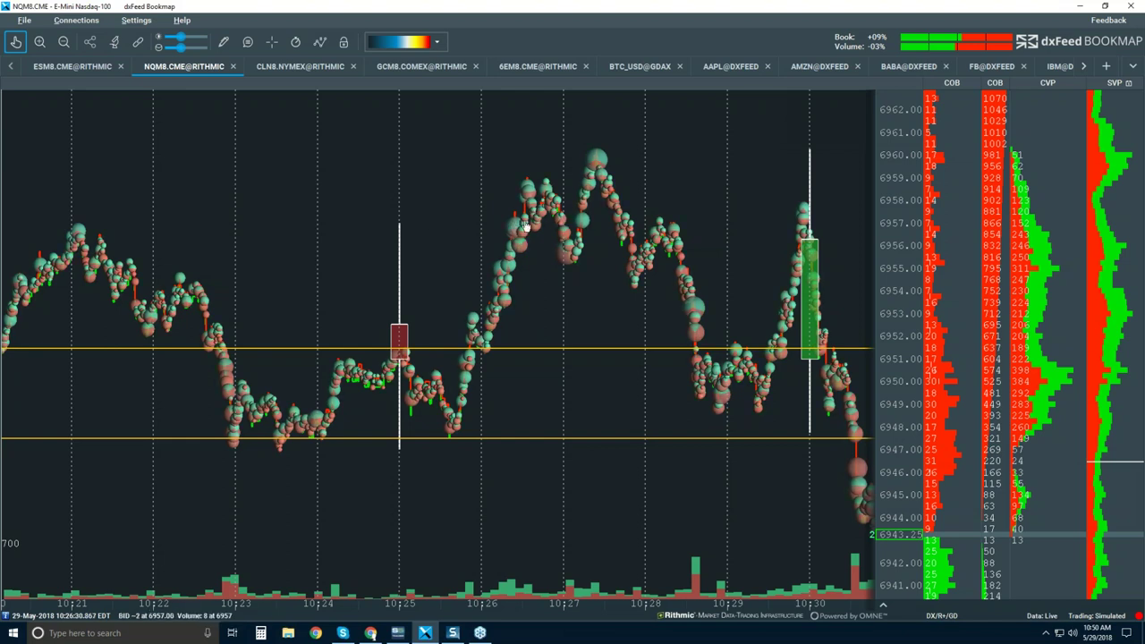
{"action": "scroll", "coordinate": [525, 226], "scroll_direction": "down", "scroll_amount": 1}
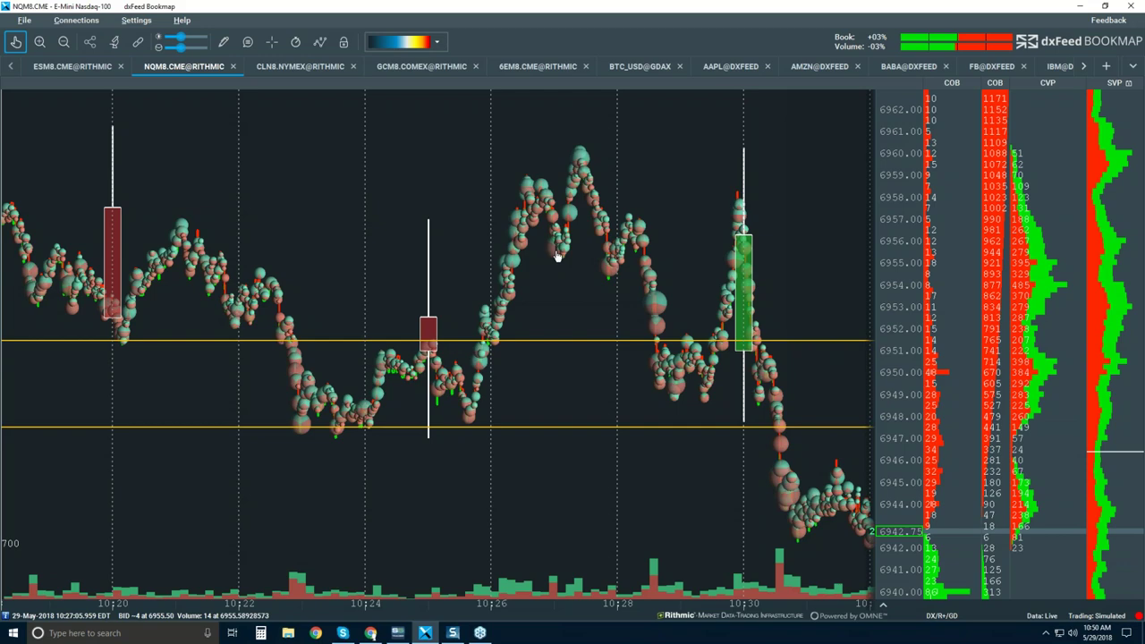
{"action": "scroll", "coordinate": [556, 257], "scroll_direction": "down", "scroll_amount": 2}
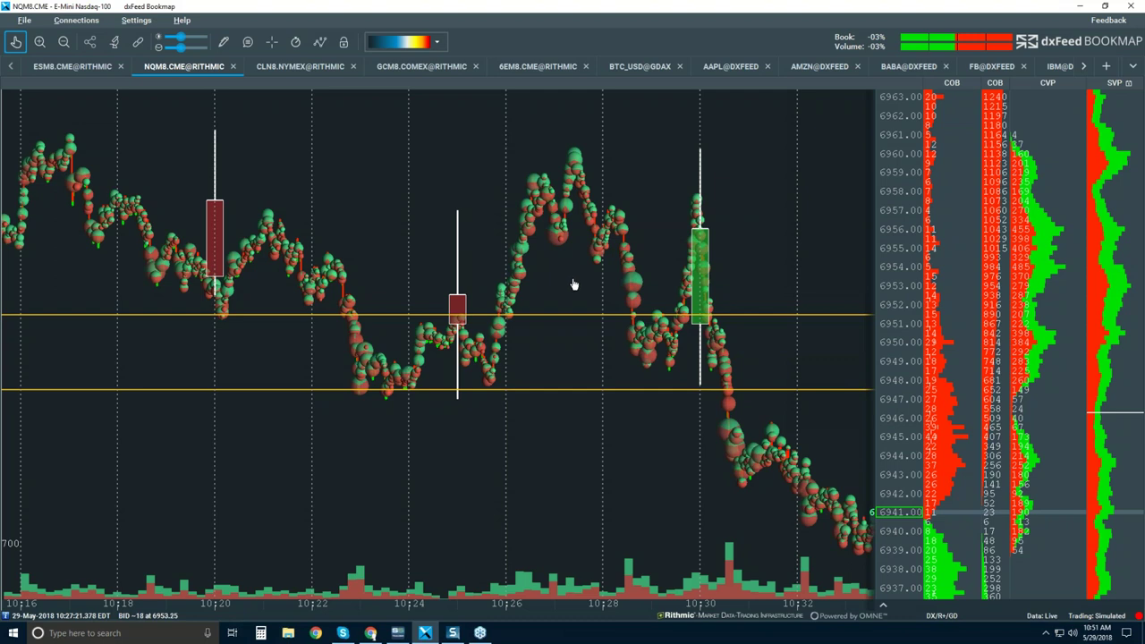
Show the Heatmap layer on the NQM8 chart and hide the Candlestick Bars layer
{"action": "left_click", "coordinate": [320, 42]}
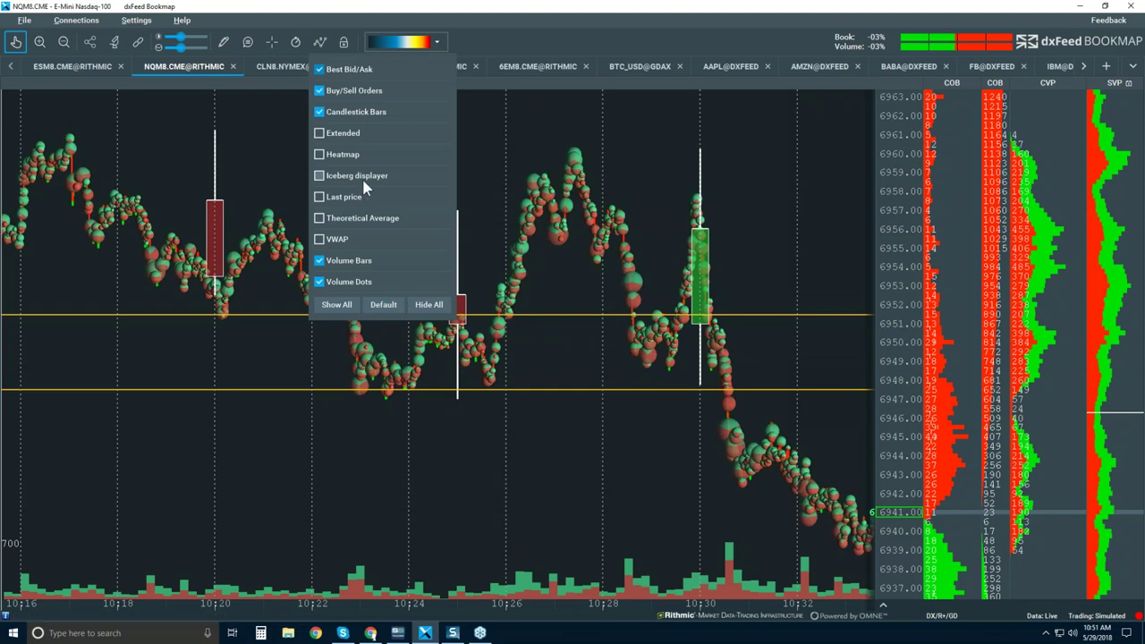
{"action": "left_click", "coordinate": [320, 153]}
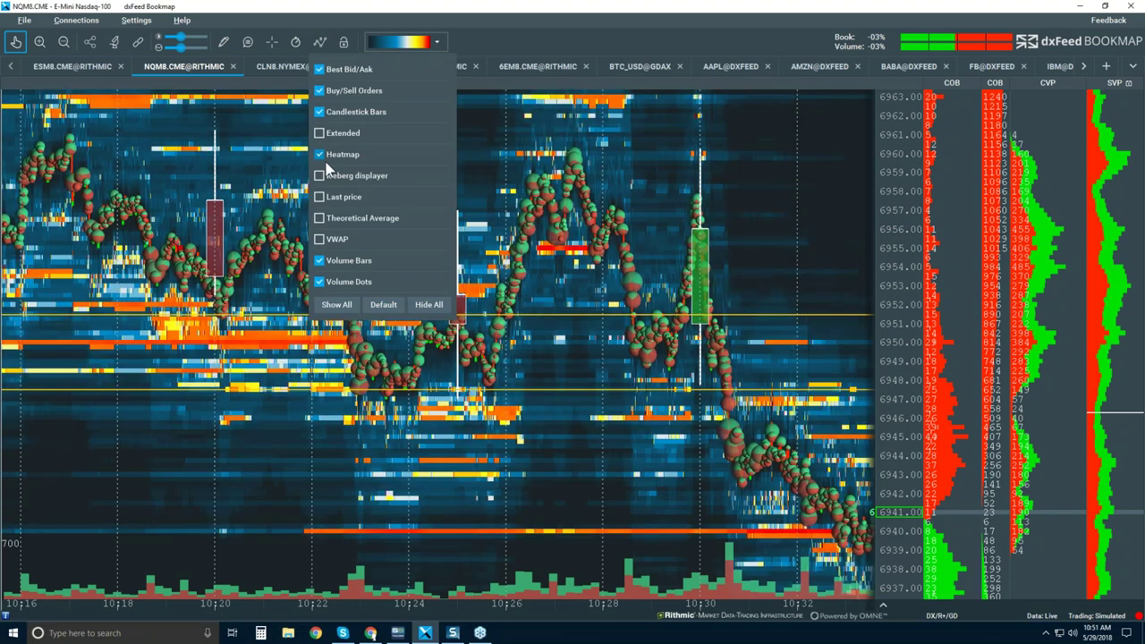
{"action": "left_click", "coordinate": [581, 350]}
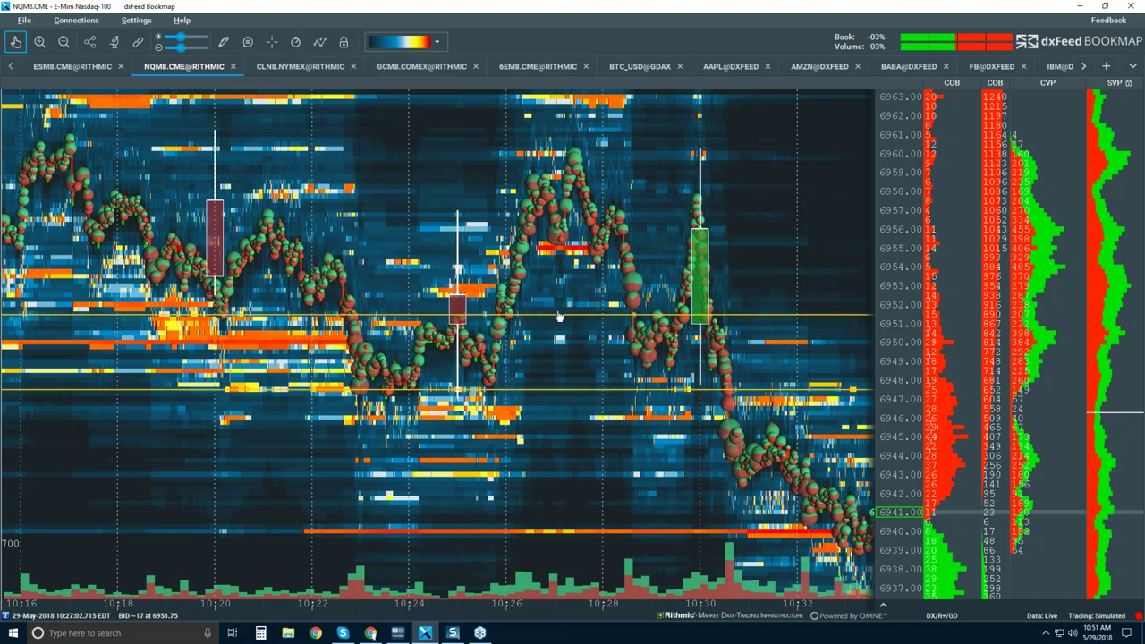
{"action": "left_click", "coordinate": [320, 41]}
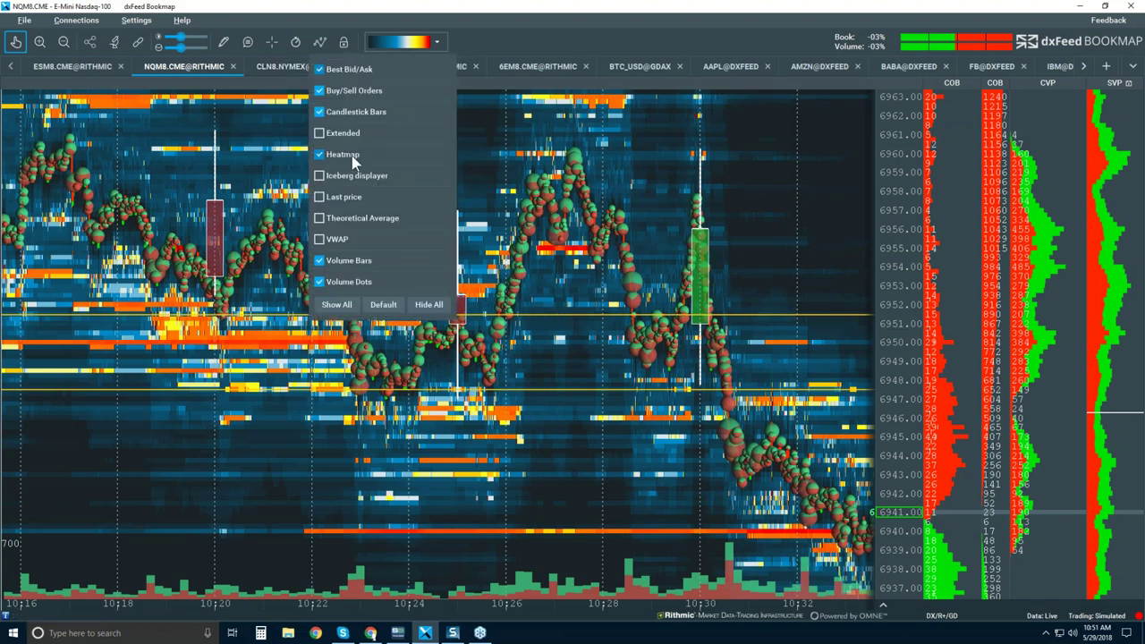
{"action": "left_click", "coordinate": [350, 114]}
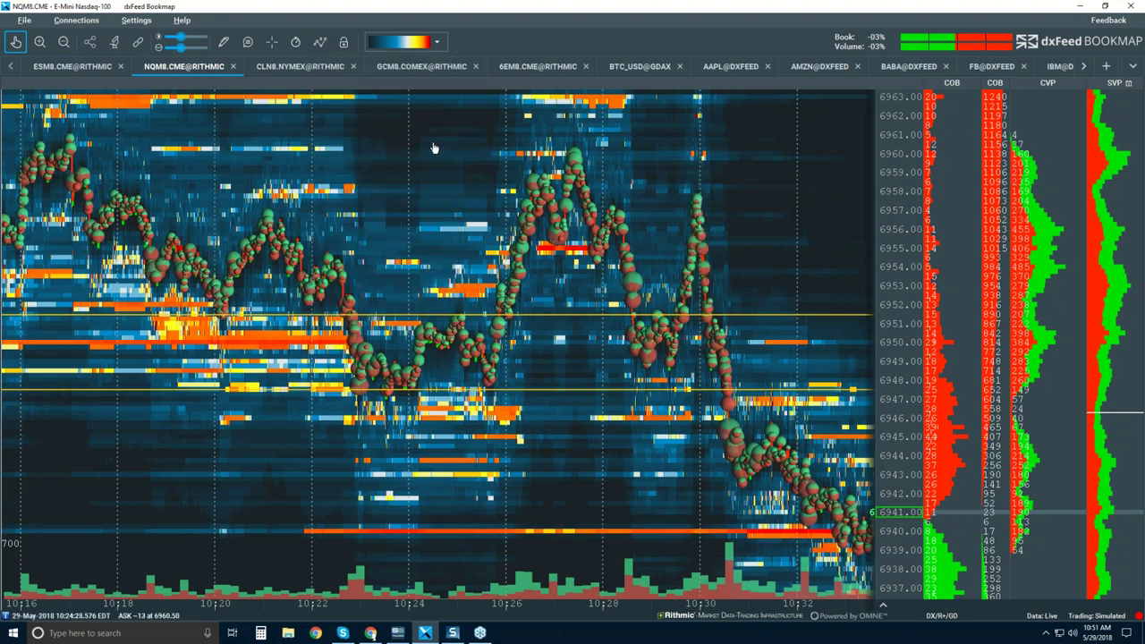
Examine the heatmap's liquidity bands around the traded price, from the 10:16 history up to the live edge near 10:52
{"action": "scroll", "coordinate": [377, 223], "scroll_direction": "up", "scroll_amount": 2}
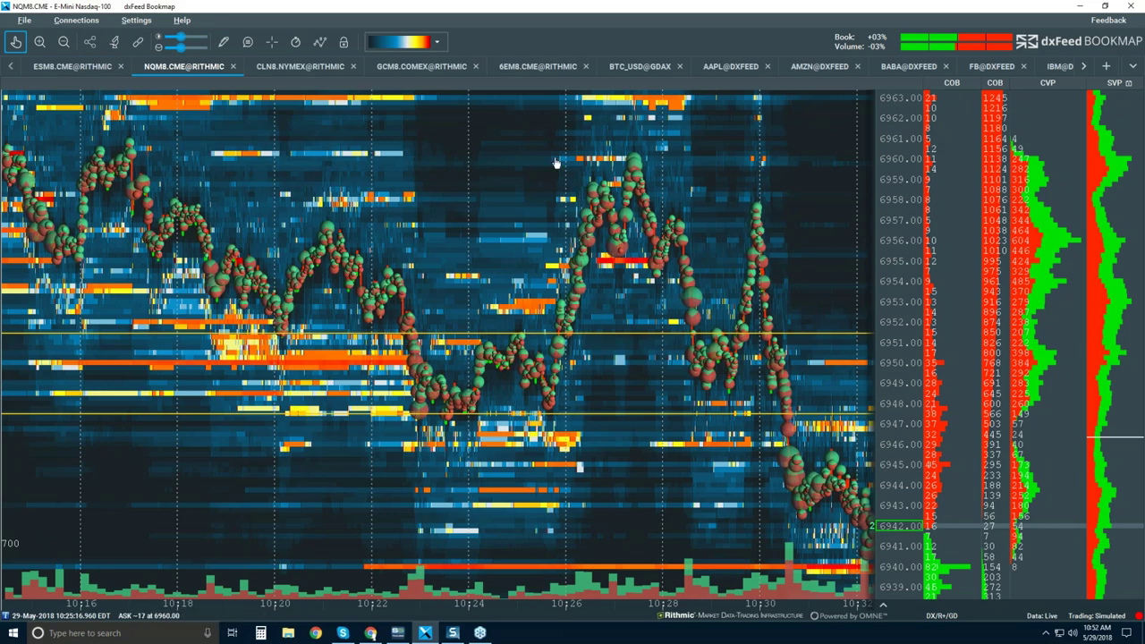
{"action": "scroll", "coordinate": [528, 260], "scroll_direction": "down", "scroll_amount": 2}
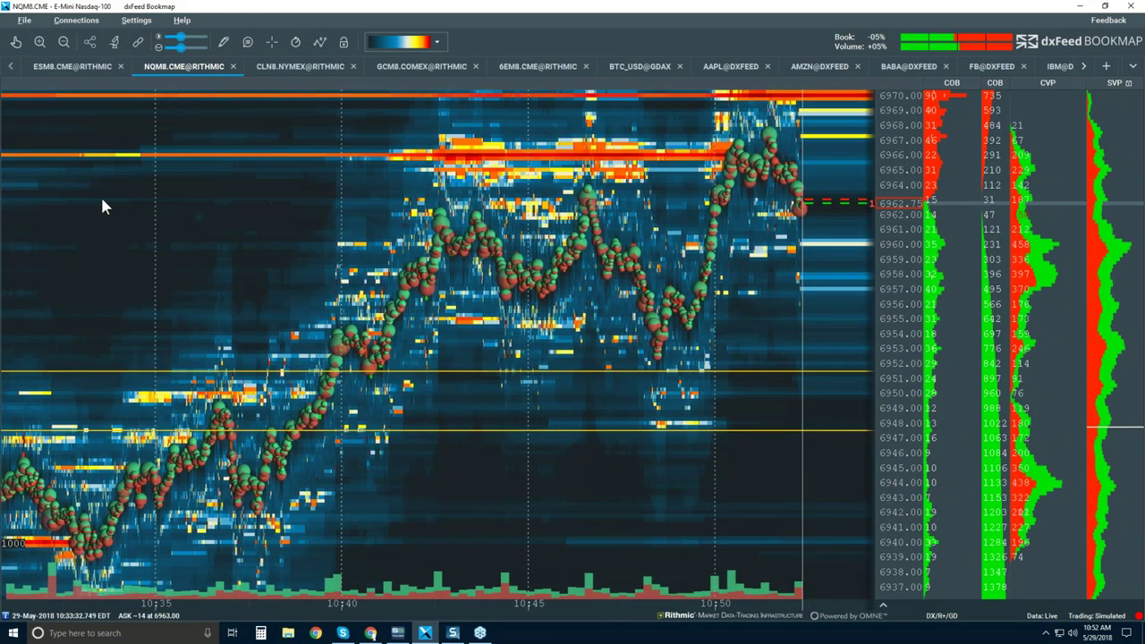
{"action": "scroll", "coordinate": [581, 186], "scroll_direction": "up", "scroll_amount": 4}
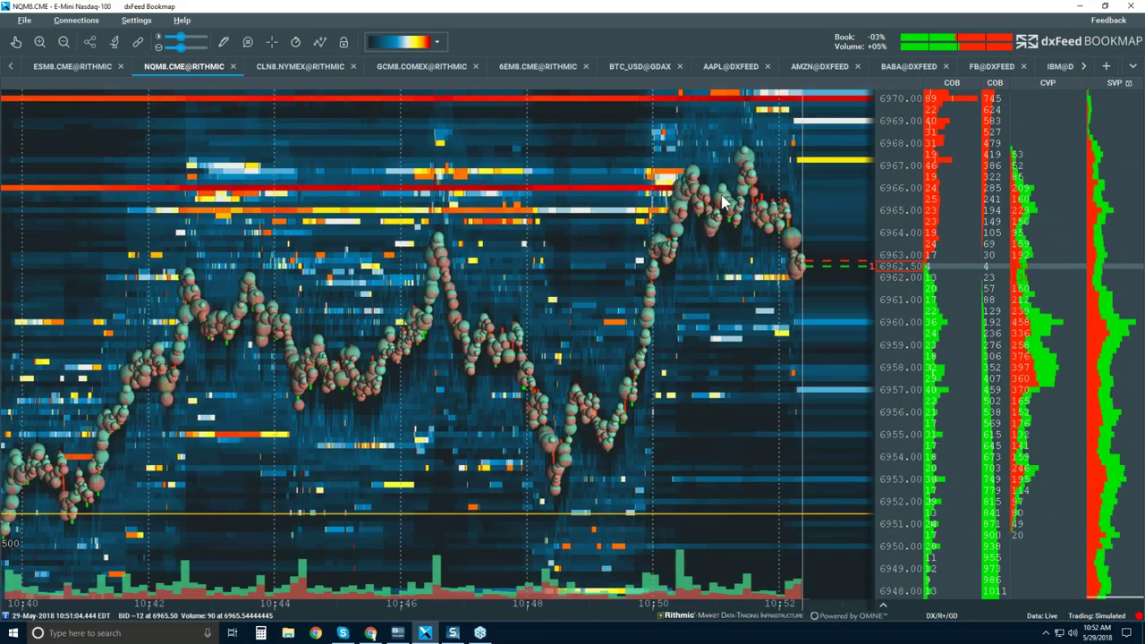
{"action": "scroll", "coordinate": [720, 197], "scroll_direction": "up", "scroll_amount": 2}
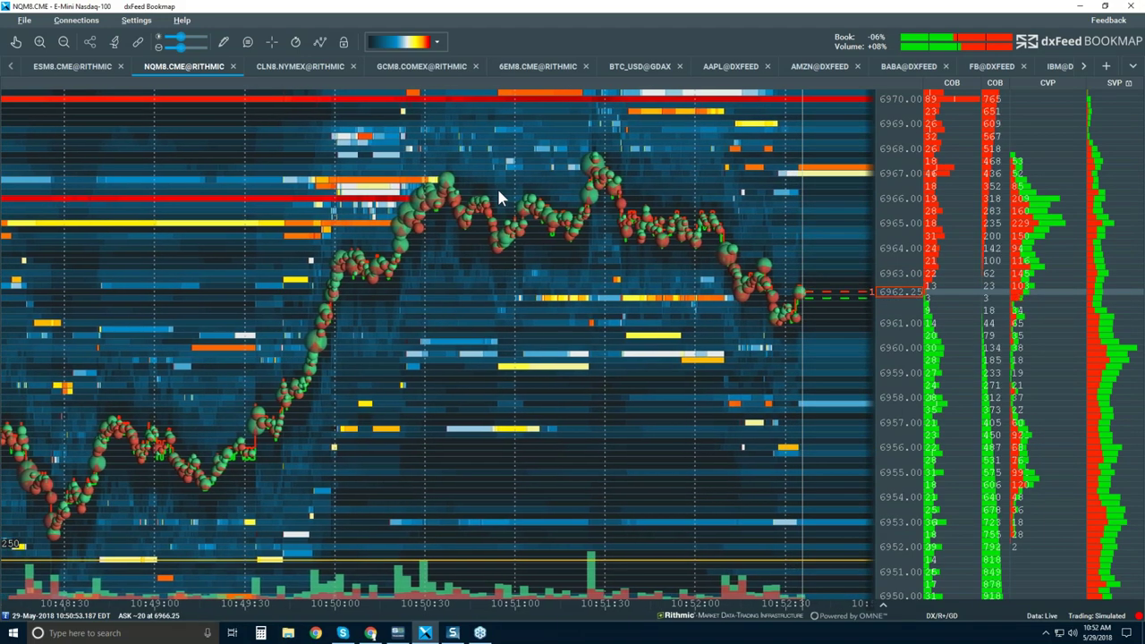
{"action": "scroll", "coordinate": [710, 216], "scroll_direction": "up", "scroll_amount": 5}
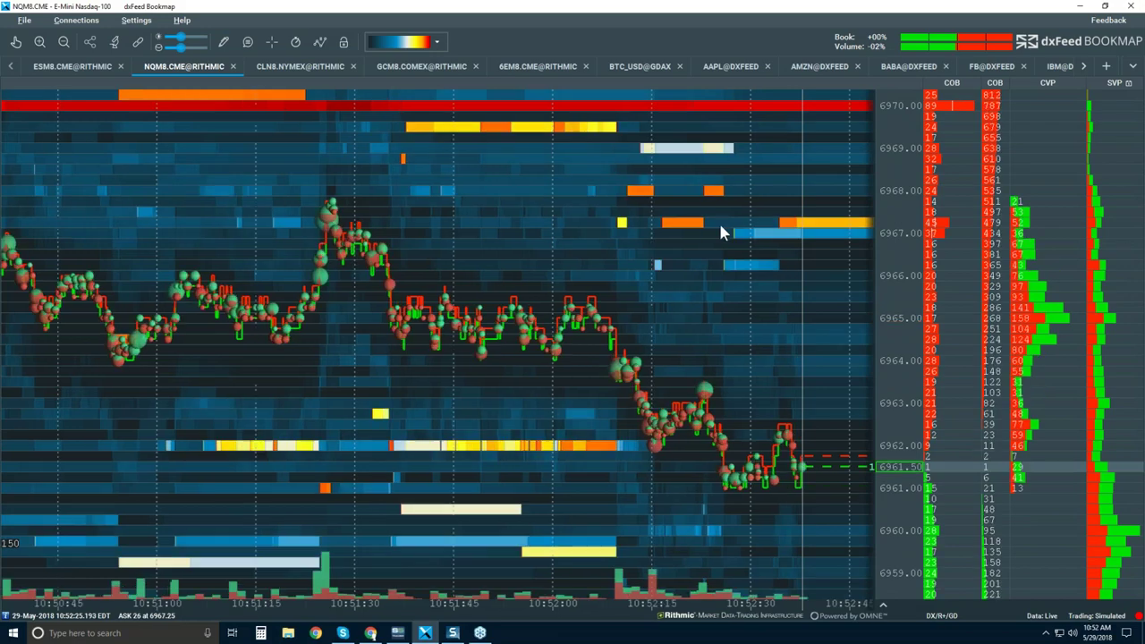
{"action": "scroll", "coordinate": [721, 226], "scroll_direction": "down", "scroll_amount": 3}
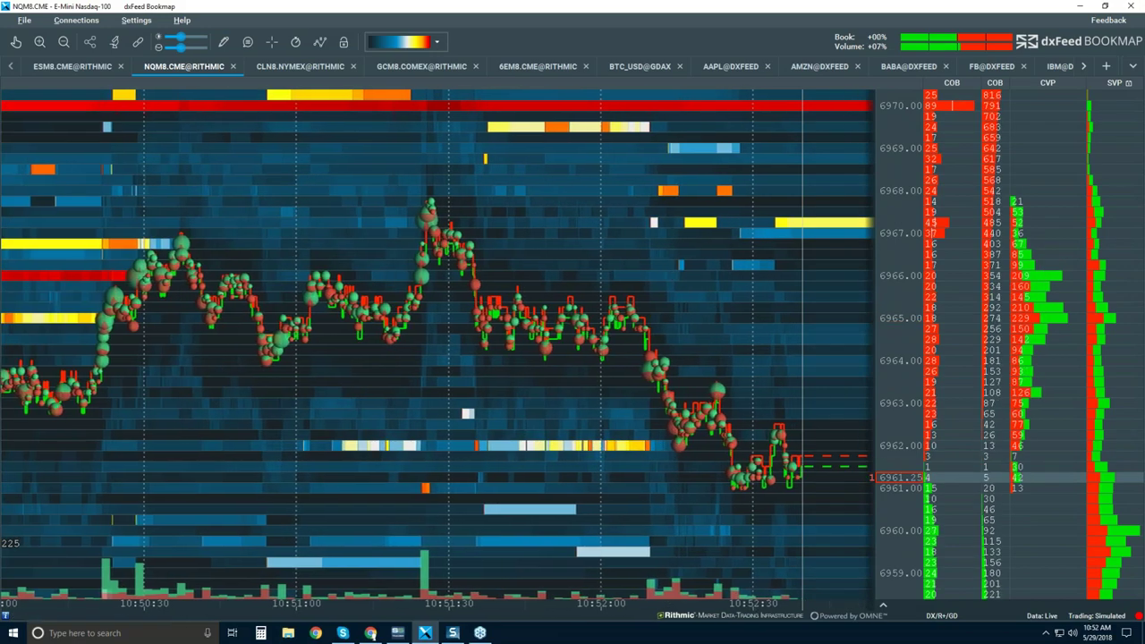
{"action": "scroll", "coordinate": [898, 244], "scroll_direction": "down", "scroll_amount": 2}
{"action": "scroll", "coordinate": [897, 219], "scroll_direction": "down", "scroll_amount": 1}
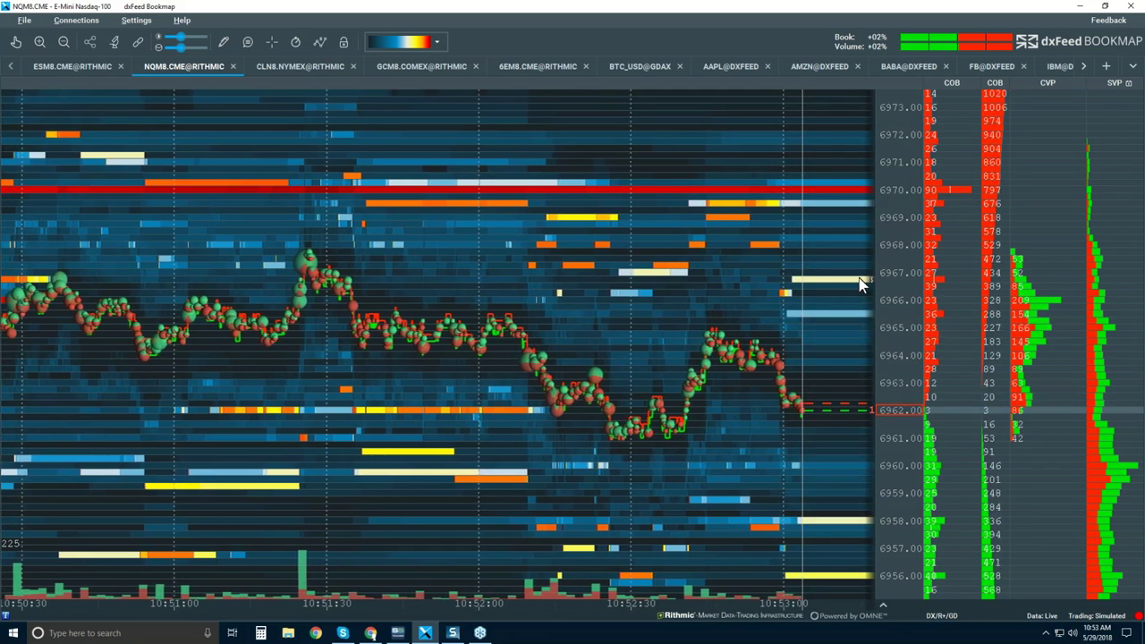
Examine the live resting orders around the current best bid and ask, including the 6970.00 band, at second and minute scales
{"action": "scroll", "coordinate": [868, 280], "scroll_direction": "up", "scroll_amount": 3}
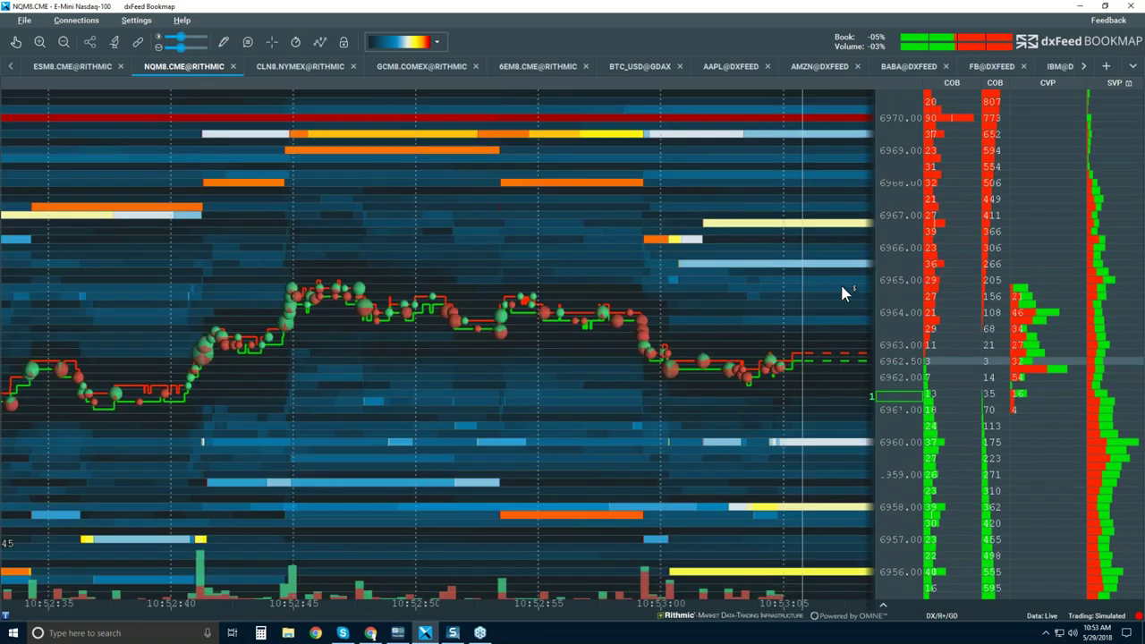
{"action": "scroll", "coordinate": [901, 323], "scroll_direction": "up", "scroll_amount": 2}
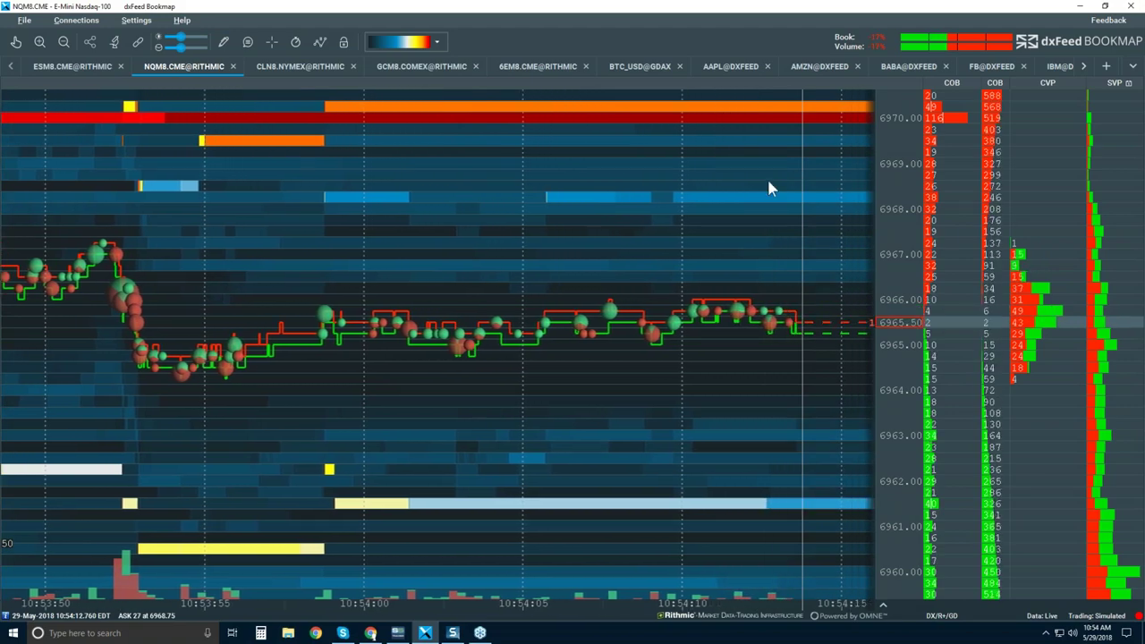
{"action": "scroll", "coordinate": [766, 184], "scroll_direction": "down", "scroll_amount": 3}
{"action": "scroll", "coordinate": [766, 188], "scroll_direction": "down", "scroll_amount": 3}
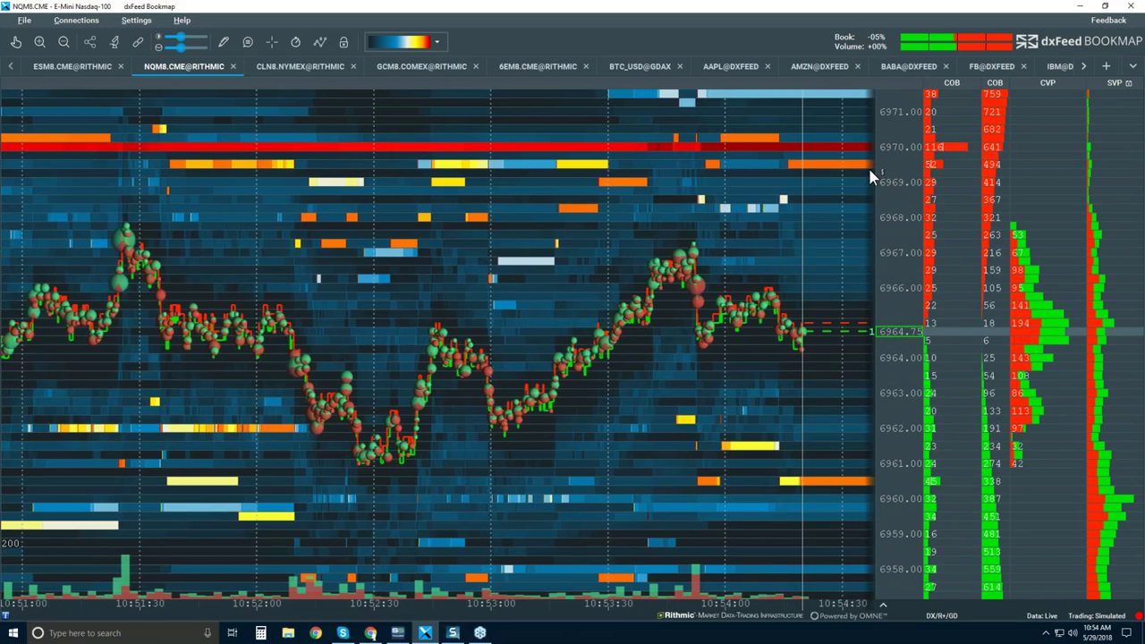
{"action": "scroll", "coordinate": [867, 164], "scroll_direction": "down", "scroll_amount": 3}
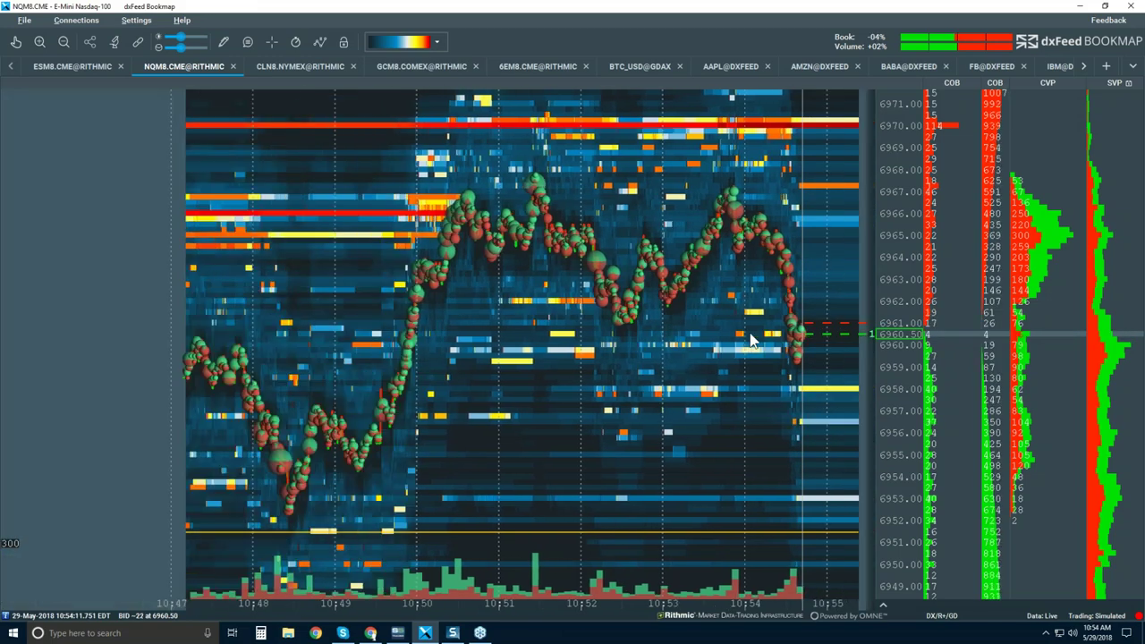
{"action": "scroll", "coordinate": [778, 322], "scroll_direction": "up", "scroll_amount": 3}
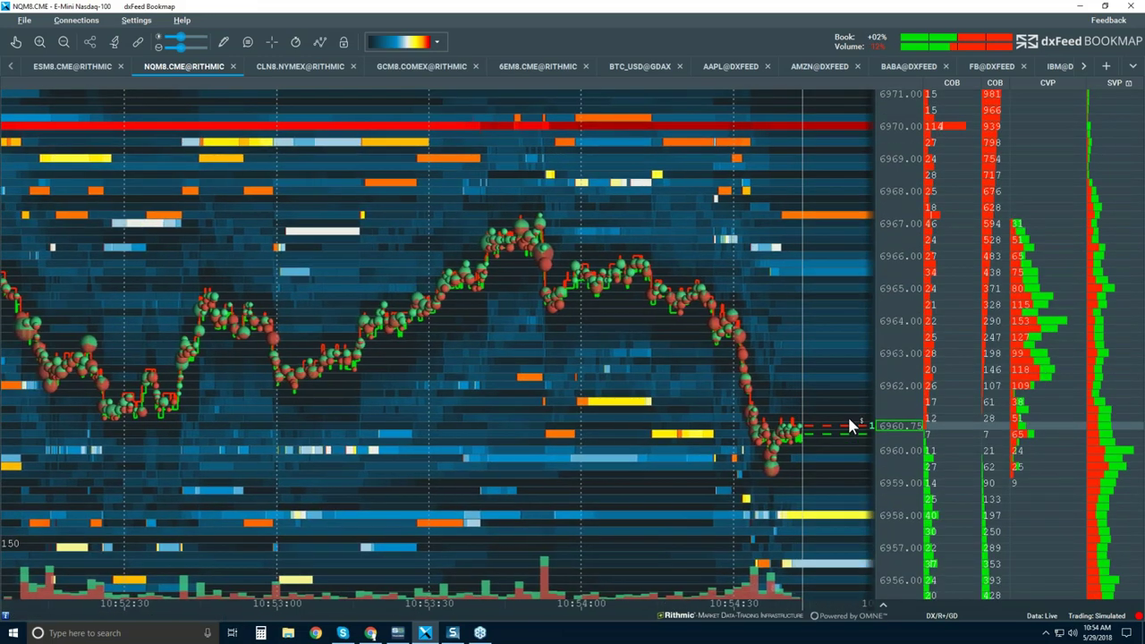
{"action": "scroll", "coordinate": [846, 414], "scroll_direction": "down", "scroll_amount": 1}
{"action": "scroll", "coordinate": [847, 414], "scroll_direction": "down", "scroll_amount": 3}
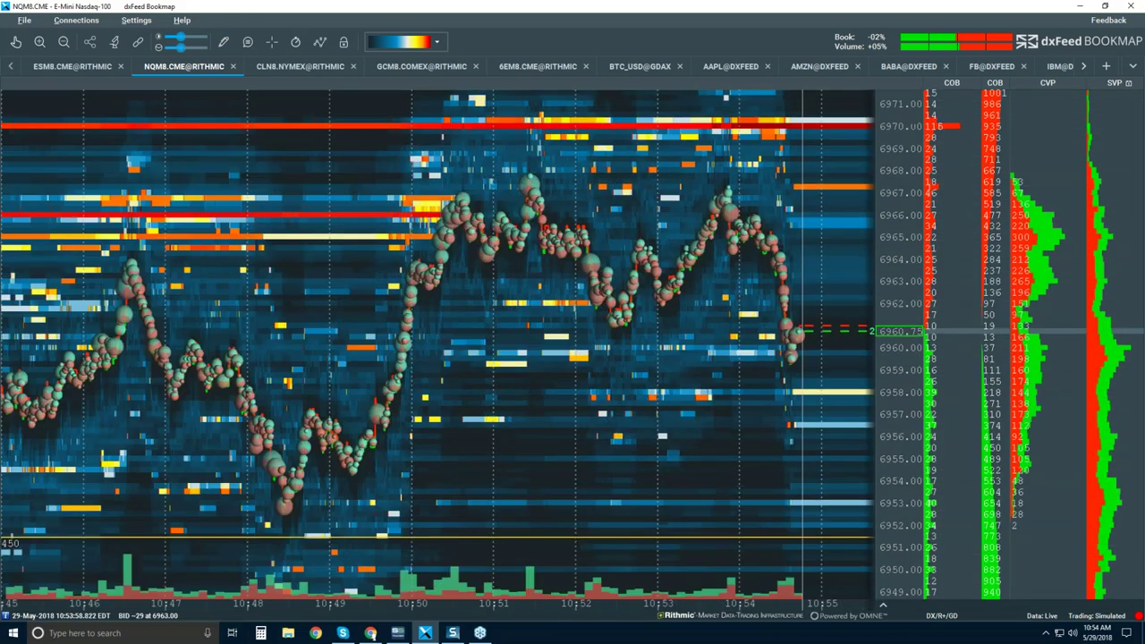
{"action": "scroll", "coordinate": [847, 414], "scroll_direction": "down", "scroll_amount": 2}
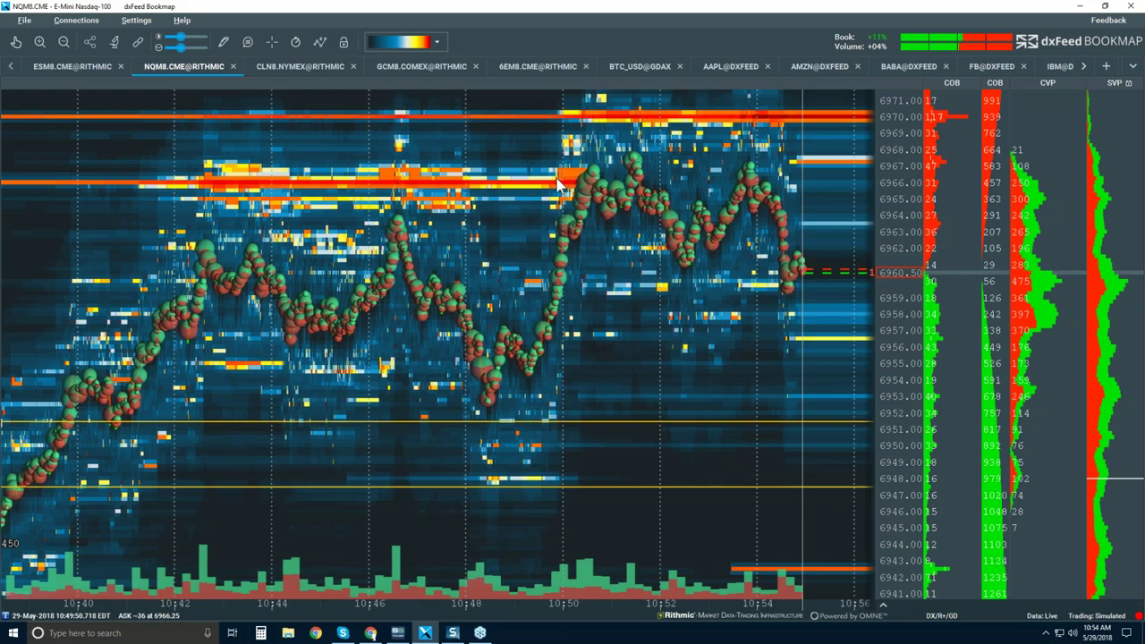
Examine, with the data tooltip on, how the buy volume dots around 10:50:22 trade into the liquidity at 6965.00
{"action": "scroll", "coordinate": [577, 196], "scroll_direction": "up", "scroll_amount": 1}
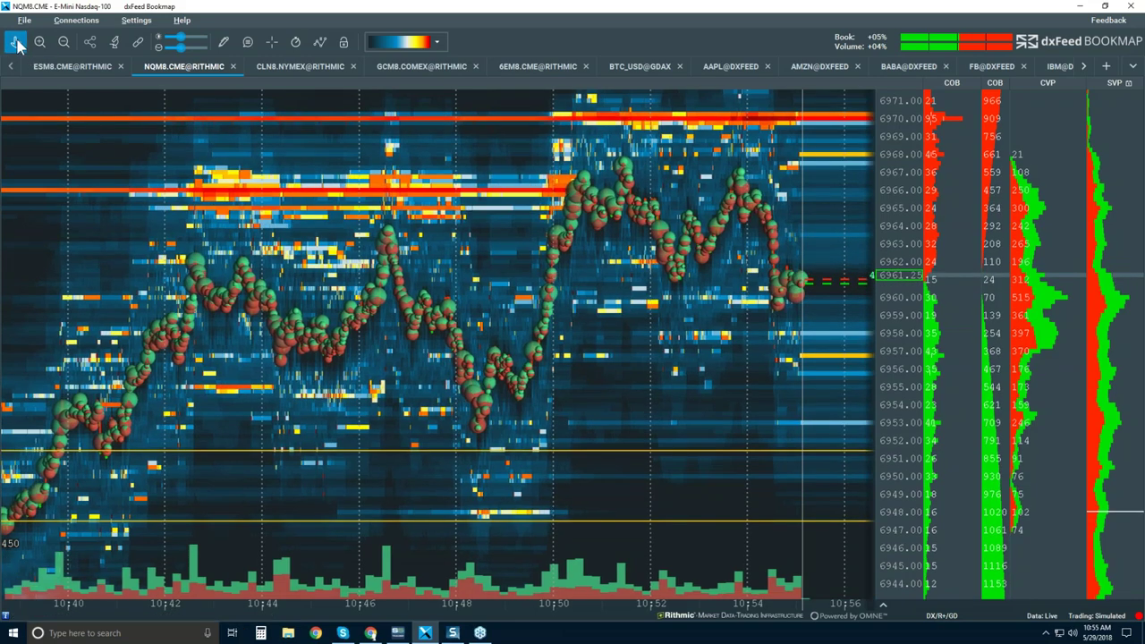
{"action": "scroll", "coordinate": [537, 228], "scroll_direction": "up", "scroll_amount": 3}
{"action": "scroll", "coordinate": [588, 197], "scroll_direction": "up", "scroll_amount": 5}
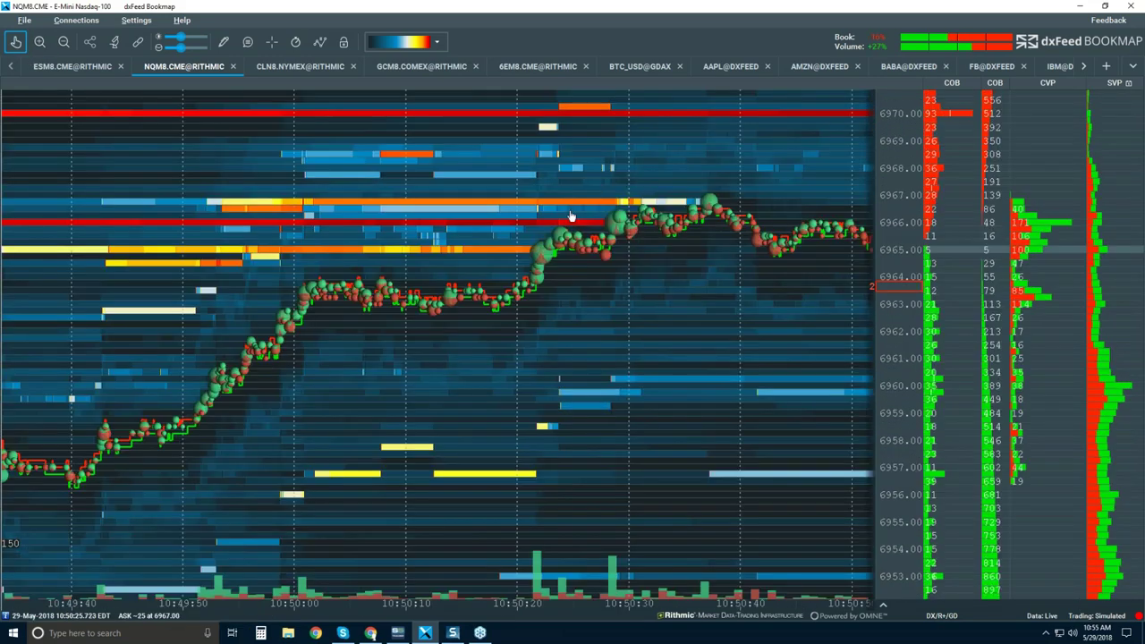
{"action": "scroll", "coordinate": [525, 293], "scroll_direction": "up", "scroll_amount": 6}
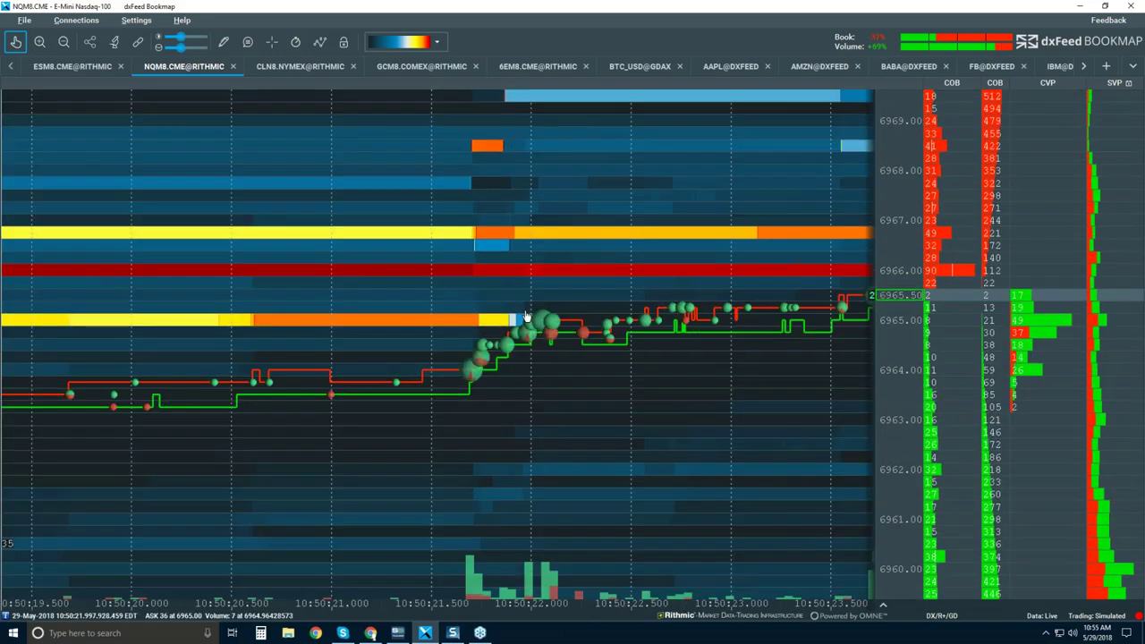
{"action": "scroll", "coordinate": [636, 276], "scroll_direction": "down", "scroll_amount": 3}
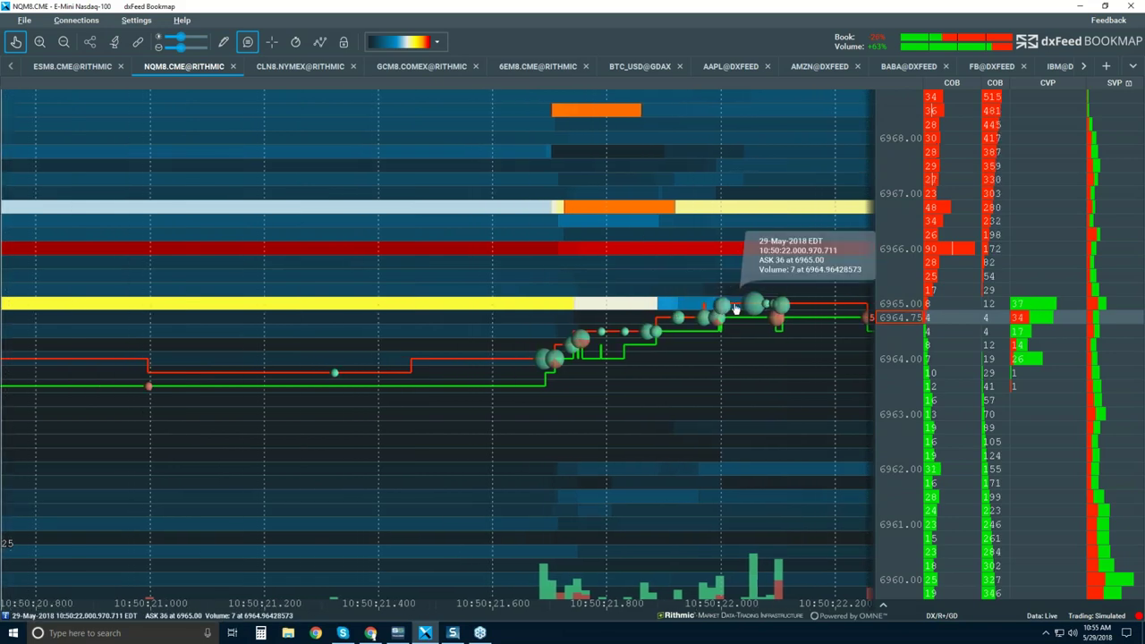
Examine how the buy volume dots around 10:50:28 trade through the 6966.00 liquidity band, from millisecond to minute scale
{"action": "scroll", "coordinate": [776, 287], "scroll_direction": "down", "scroll_amount": 3}
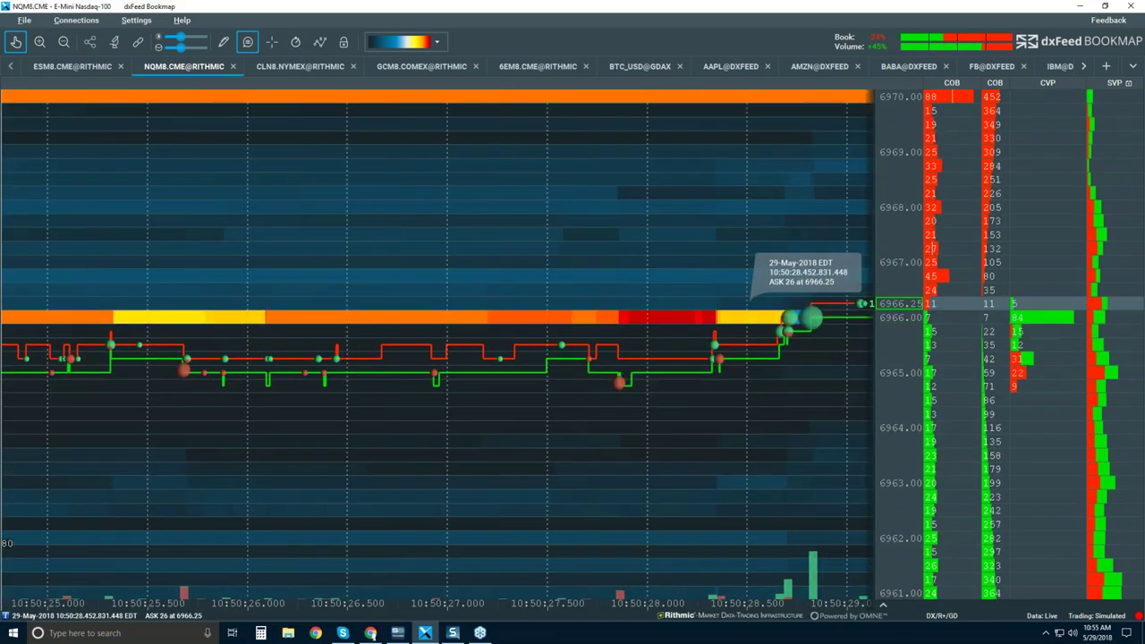
{"action": "scroll", "coordinate": [810, 317], "scroll_direction": "up", "scroll_amount": 5}
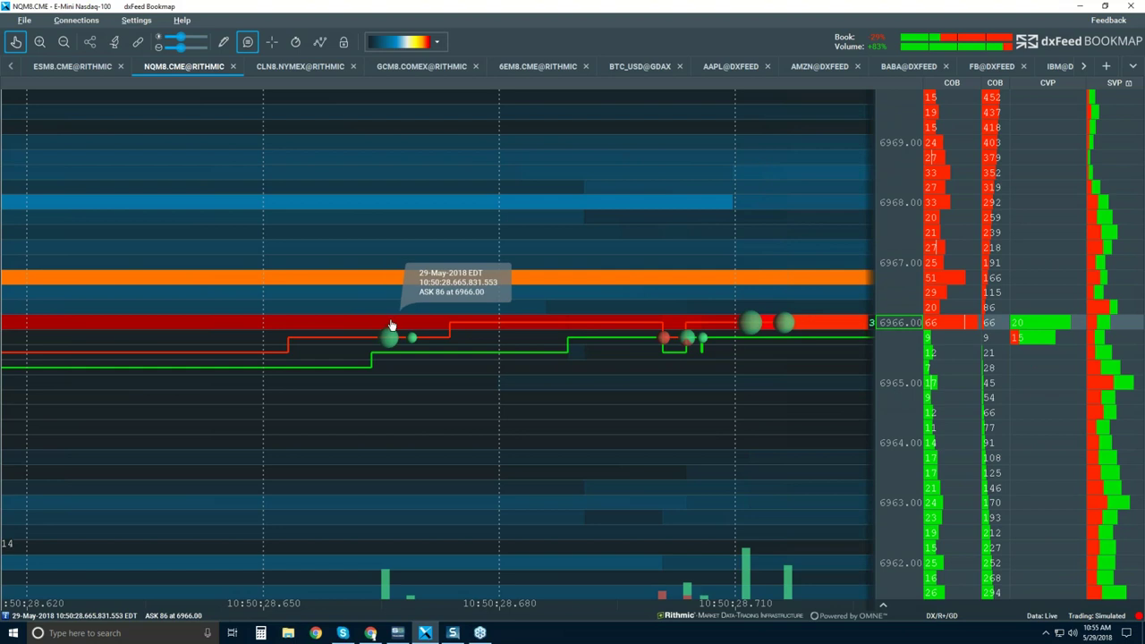
{"action": "left_click_drag", "start_coordinate": [790, 330], "coordinate": [708, 361]}
{"action": "scroll", "coordinate": [646, 217], "scroll_direction": "down", "scroll_amount": 3}
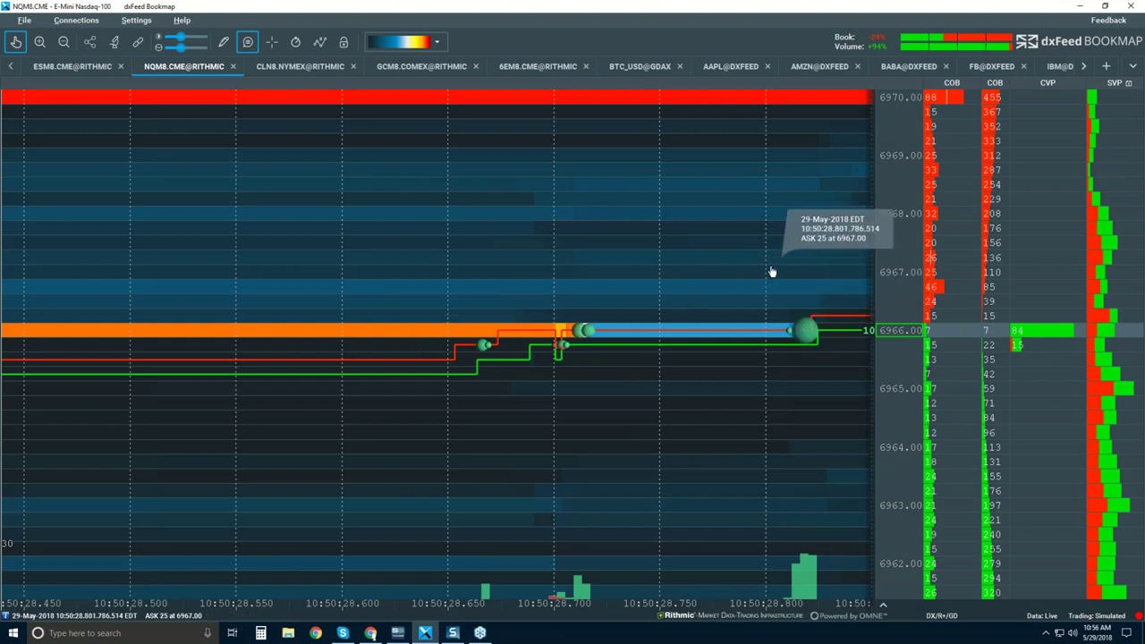
{"action": "scroll", "coordinate": [772, 269], "scroll_direction": "down", "scroll_amount": 3}
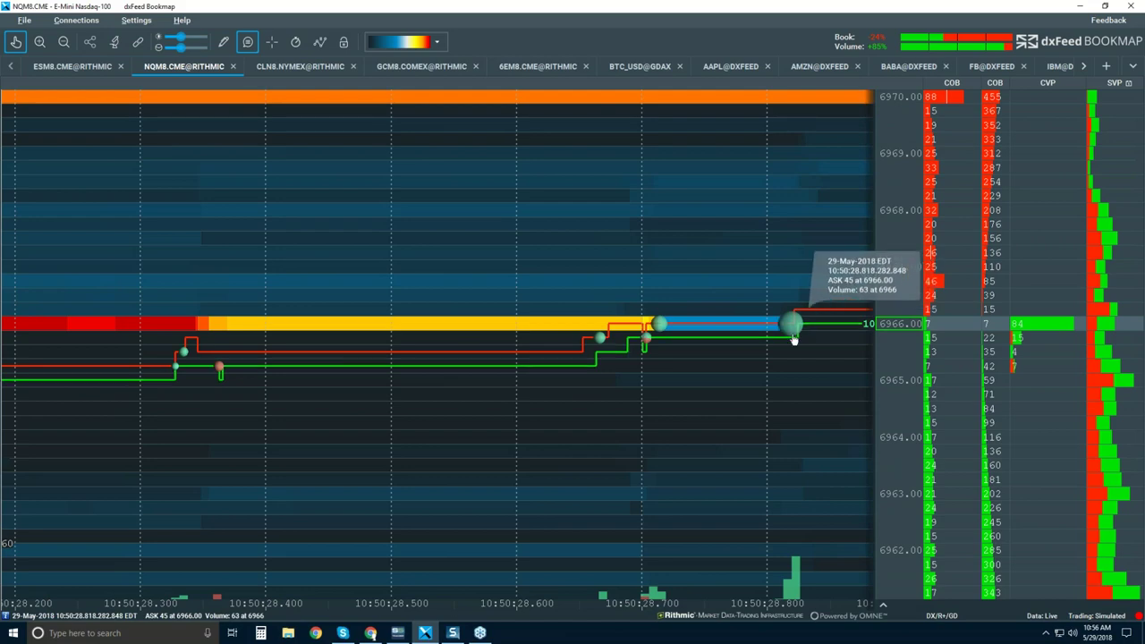
{"action": "scroll", "coordinate": [793, 340], "scroll_direction": "down", "scroll_amount": 5}
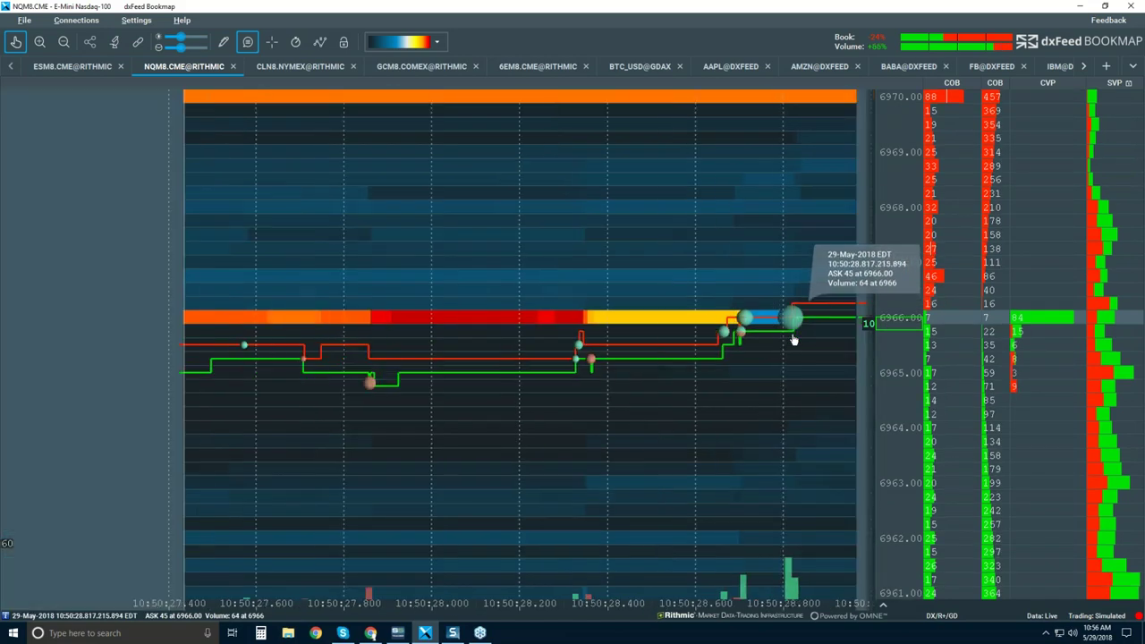
{"action": "scroll", "coordinate": [793, 340], "scroll_direction": "down", "scroll_amount": 5}
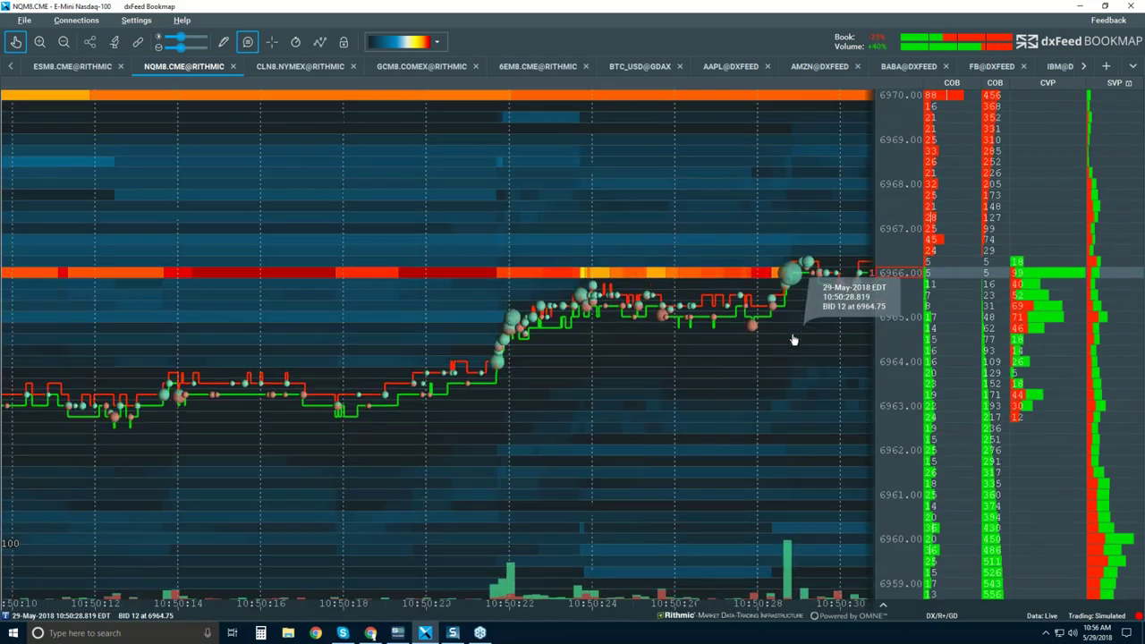
{"action": "scroll", "coordinate": [784, 273], "scroll_direction": "down", "scroll_amount": 3}
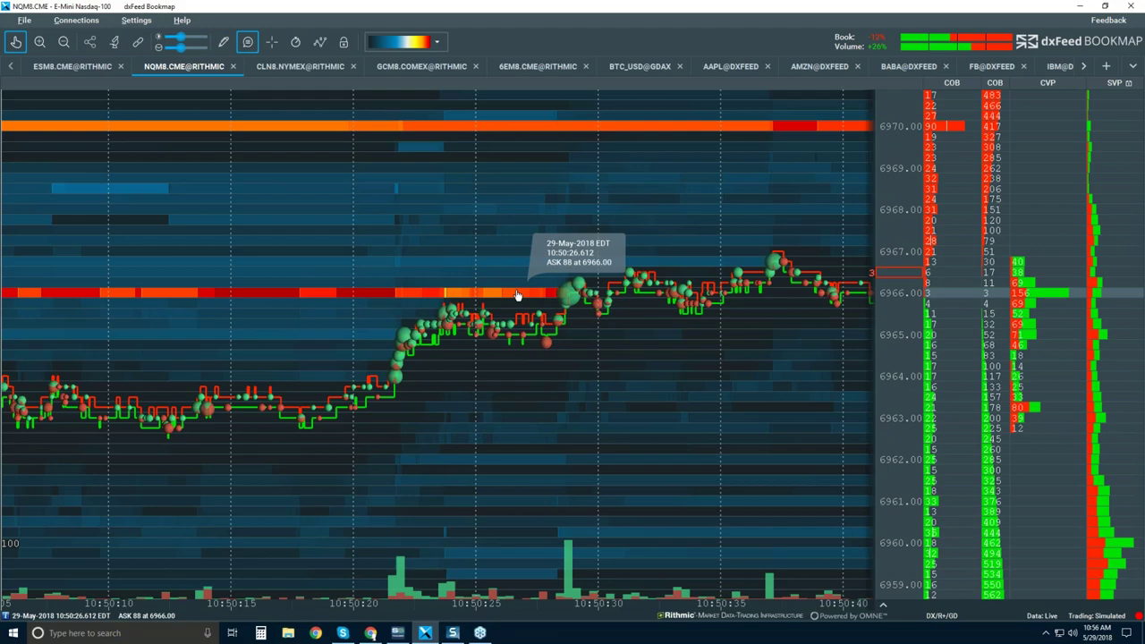
{"action": "scroll", "coordinate": [516, 295], "scroll_direction": "down", "scroll_amount": 3}
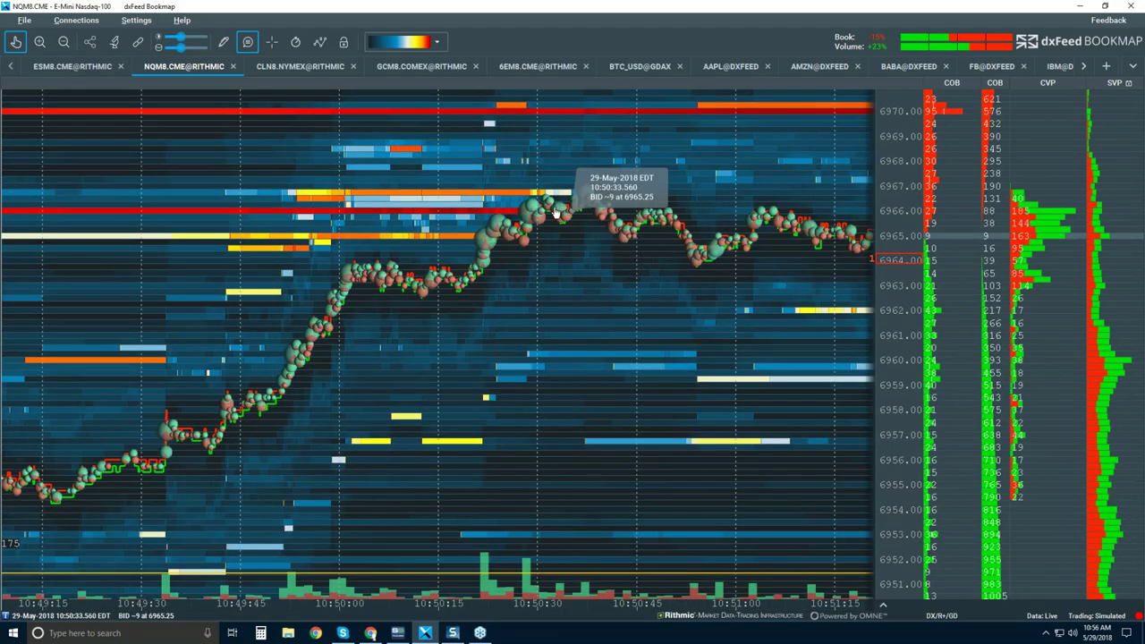
Examine the volume dots and the changing ask liquidity at 6966.75 around 10:50:37.141 down to microsecond scale
{"action": "scroll", "coordinate": [564, 223], "scroll_direction": "up", "scroll_amount": 5}
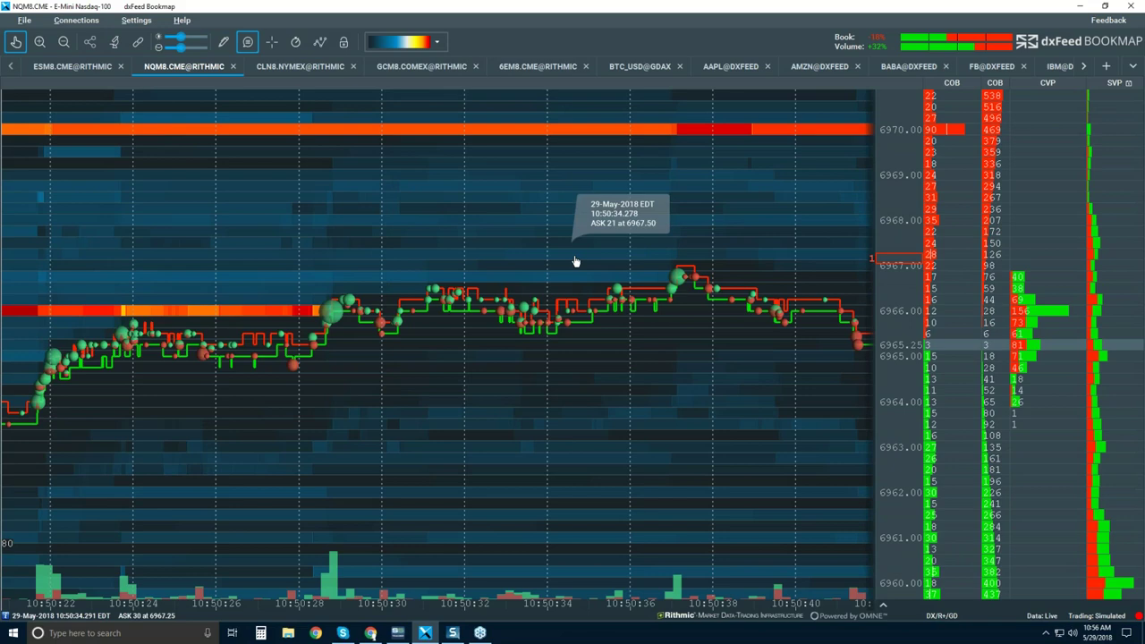
{"action": "scroll", "coordinate": [886, 297], "scroll_direction": "up", "scroll_amount": 4}
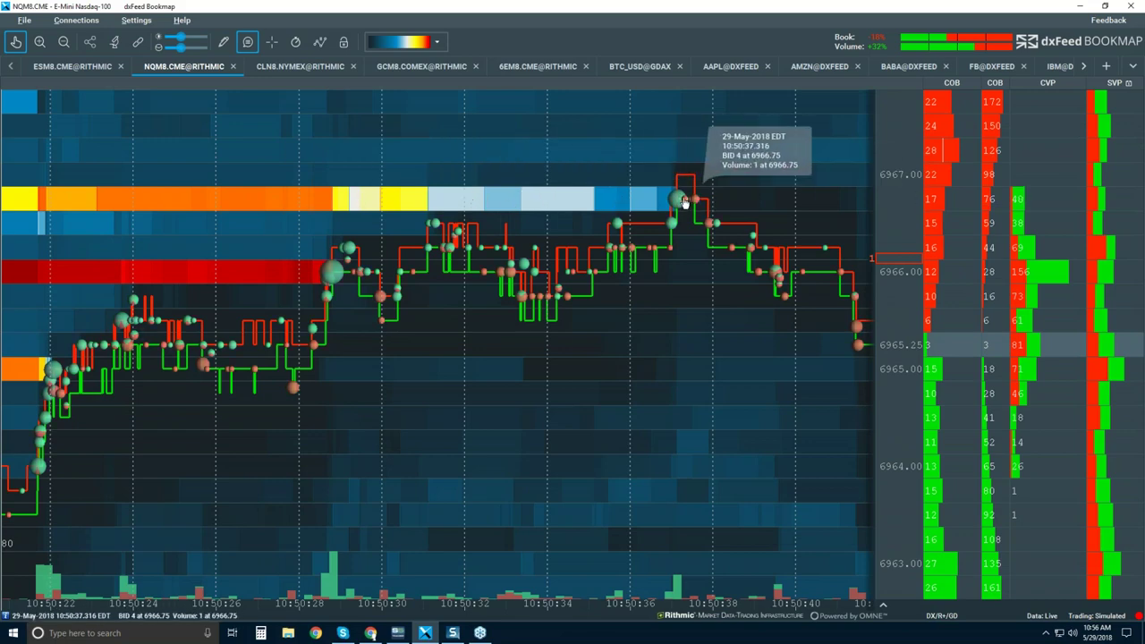
{"action": "scroll", "coordinate": [617, 201], "scroll_direction": "up", "scroll_amount": 5}
{"action": "scroll", "coordinate": [656, 296], "scroll_direction": "up", "scroll_amount": 8}
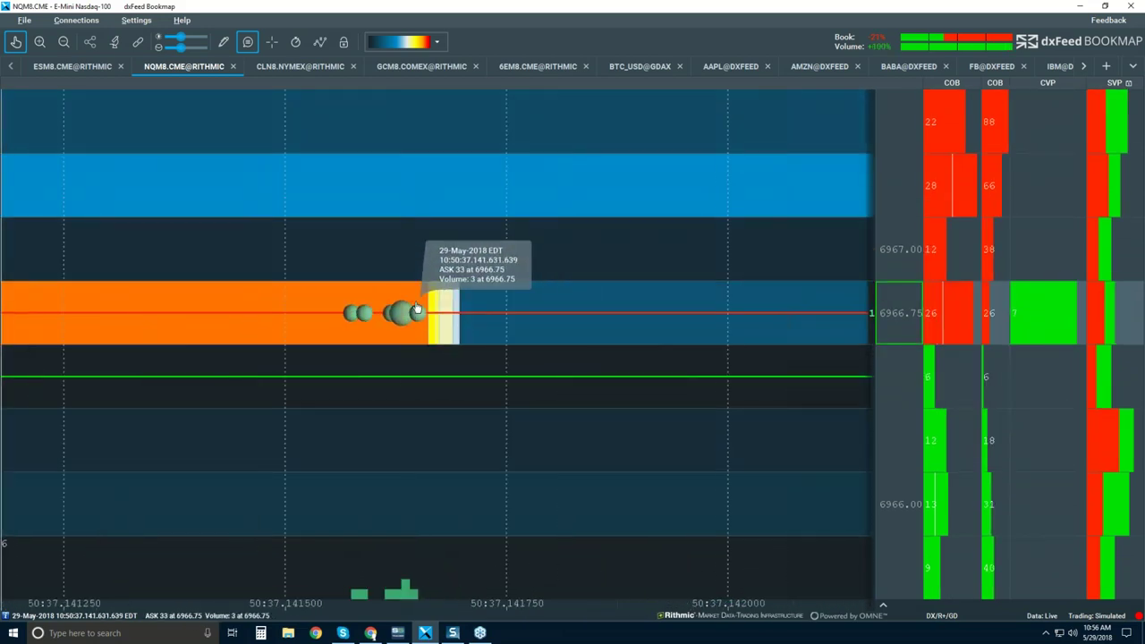
{"action": "scroll", "coordinate": [663, 235], "scroll_direction": "down", "scroll_amount": 10}
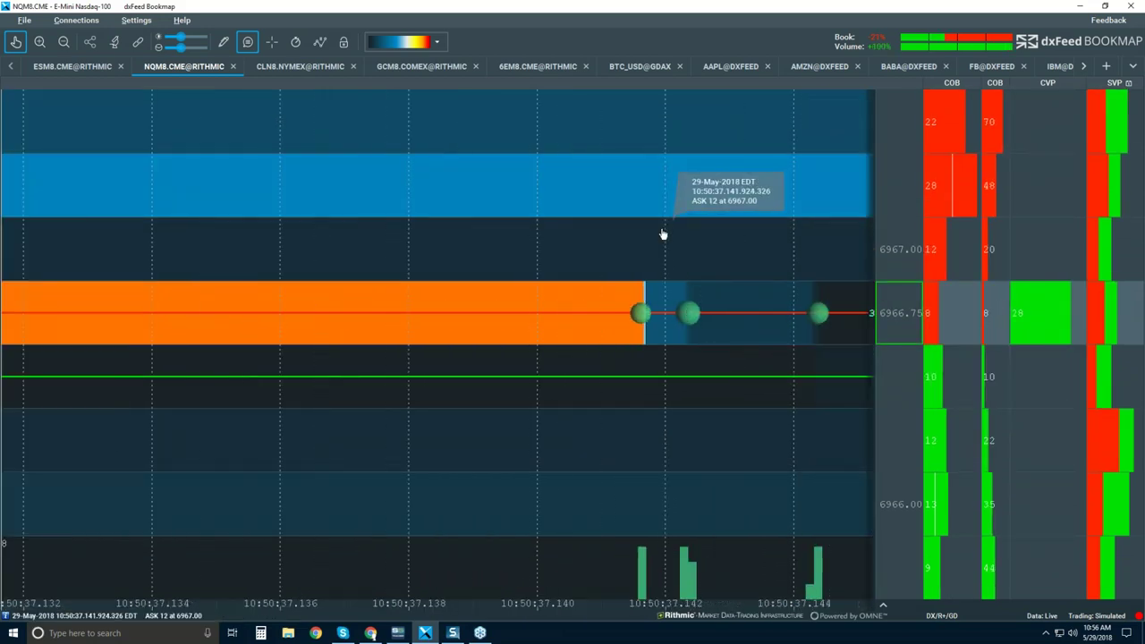
Examine the volume dots and best ask at the 10:50:37 price peak near 6967.00, from millisecond to minute scale
{"action": "scroll", "coordinate": [662, 234], "scroll_direction": "down", "scroll_amount": 10}
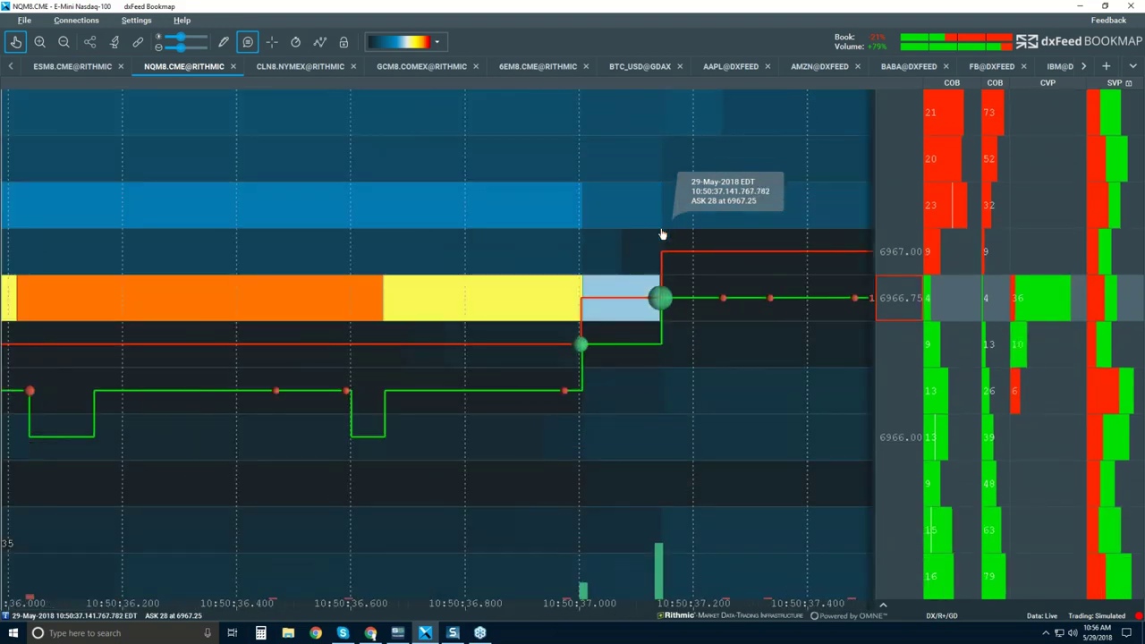
{"action": "scroll", "coordinate": [661, 231], "scroll_direction": "down", "scroll_amount": 10}
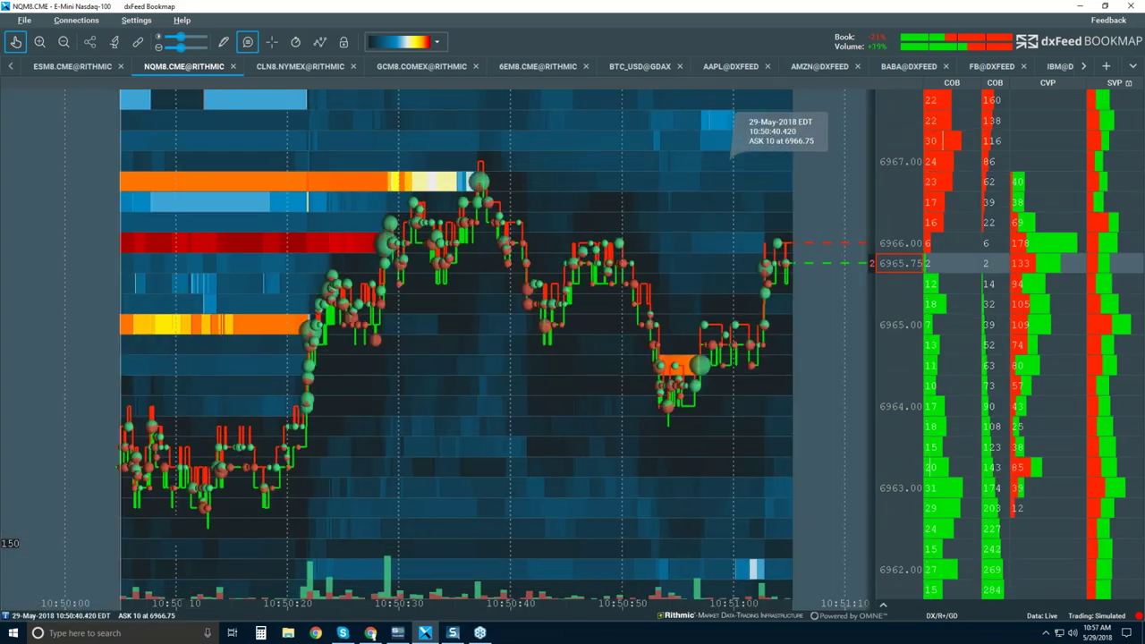
{"action": "scroll", "coordinate": [576, 179], "scroll_direction": "down", "scroll_amount": 5}
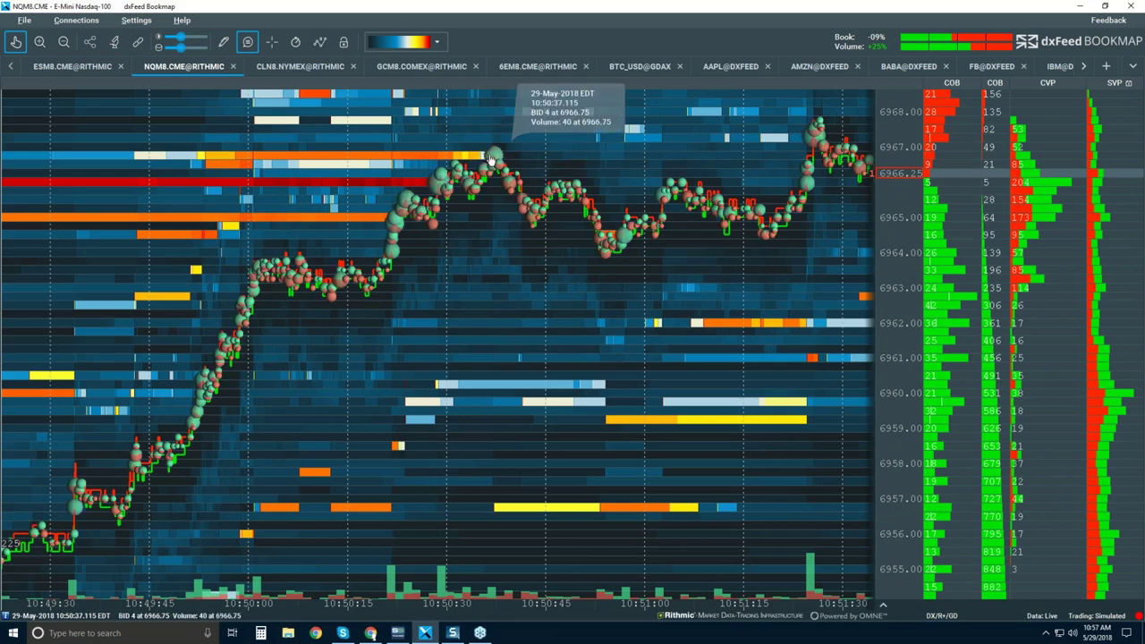
{"action": "scroll", "coordinate": [498, 166], "scroll_direction": "up", "scroll_amount": 3}
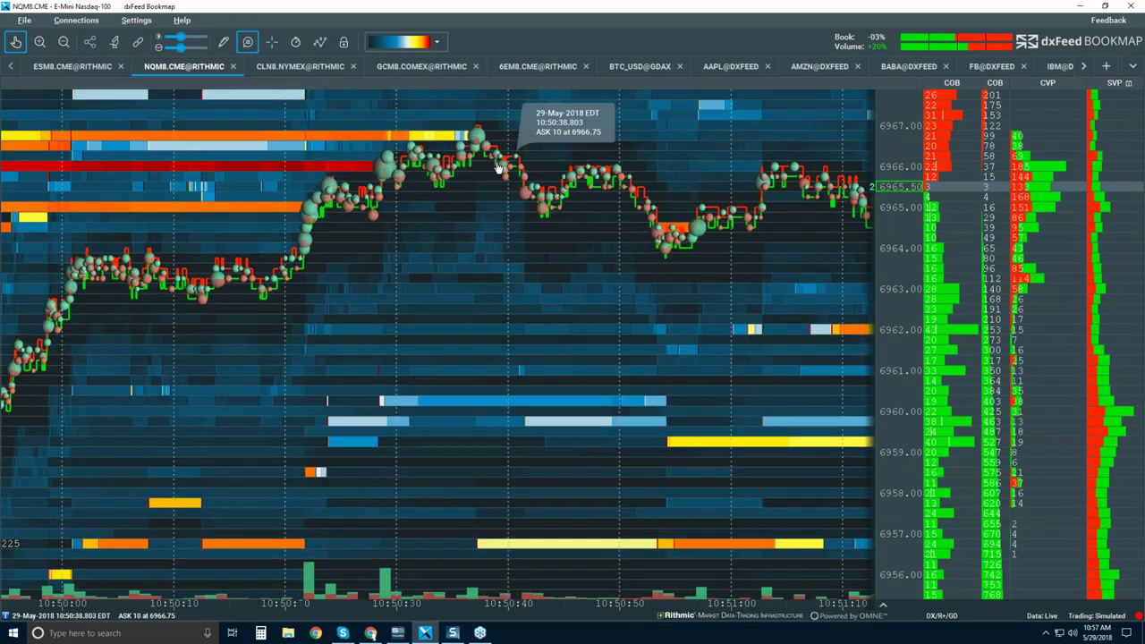
{"action": "scroll", "coordinate": [498, 166], "scroll_direction": "up", "scroll_amount": 2}
{"action": "scroll", "coordinate": [493, 165], "scroll_direction": "up", "scroll_amount": 3}
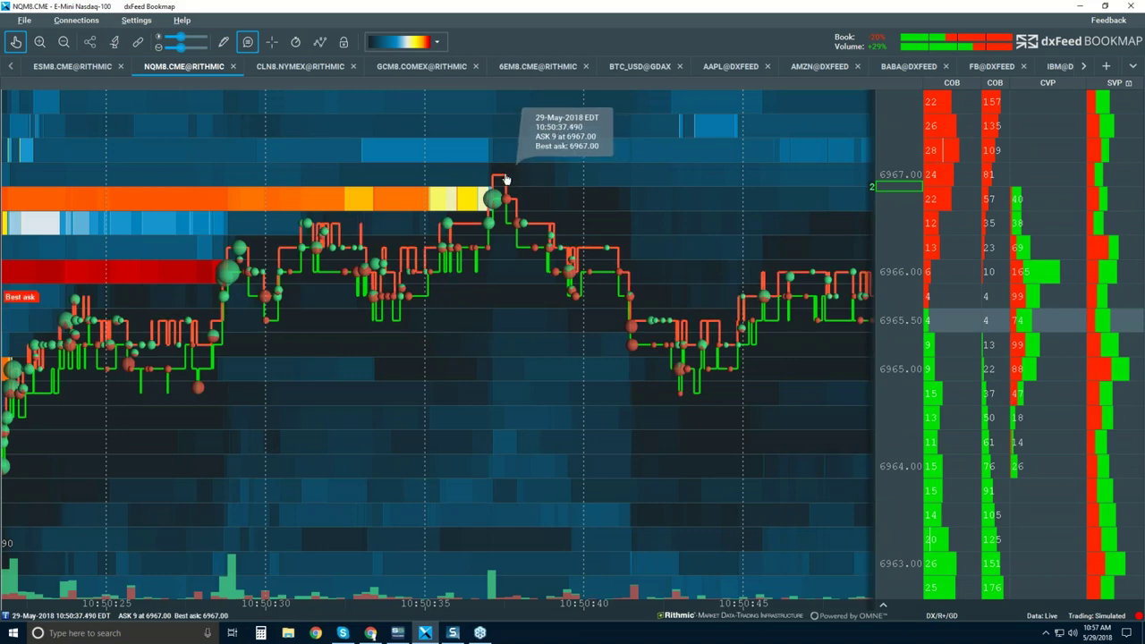
{"action": "scroll", "coordinate": [505, 179], "scroll_direction": "down", "scroll_amount": 8}
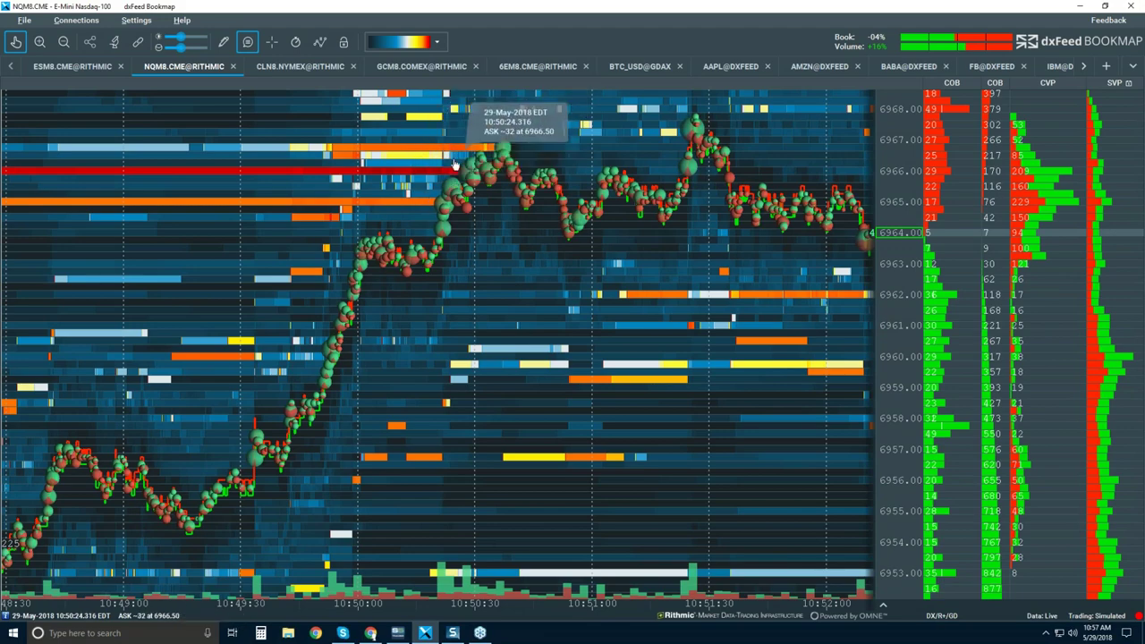
Examine how the volume dots around 10:51:25 trade into the ask liquidity at 6967.25, from millisecond to minute scale
{"action": "scroll", "coordinate": [484, 177], "scroll_direction": "down", "scroll_amount": 2}
{"action": "scroll", "coordinate": [484, 177], "scroll_direction": "down", "scroll_amount": 2}
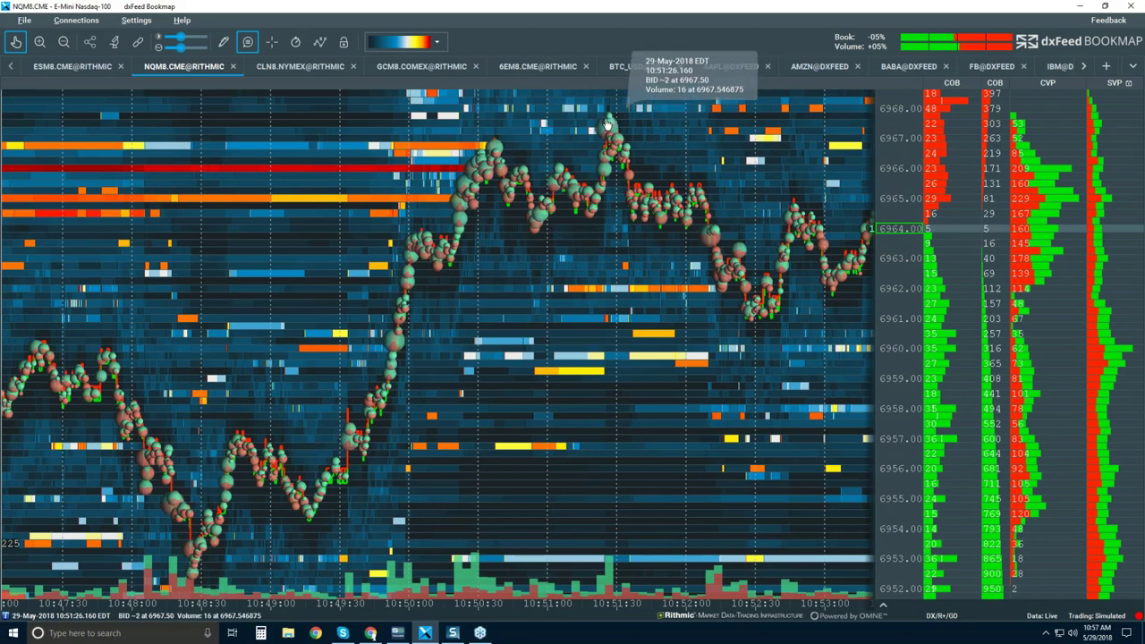
{"action": "scroll", "coordinate": [604, 108], "scroll_direction": "up", "scroll_amount": 5}
{"action": "scroll", "coordinate": [605, 213], "scroll_direction": "up", "scroll_amount": 2}
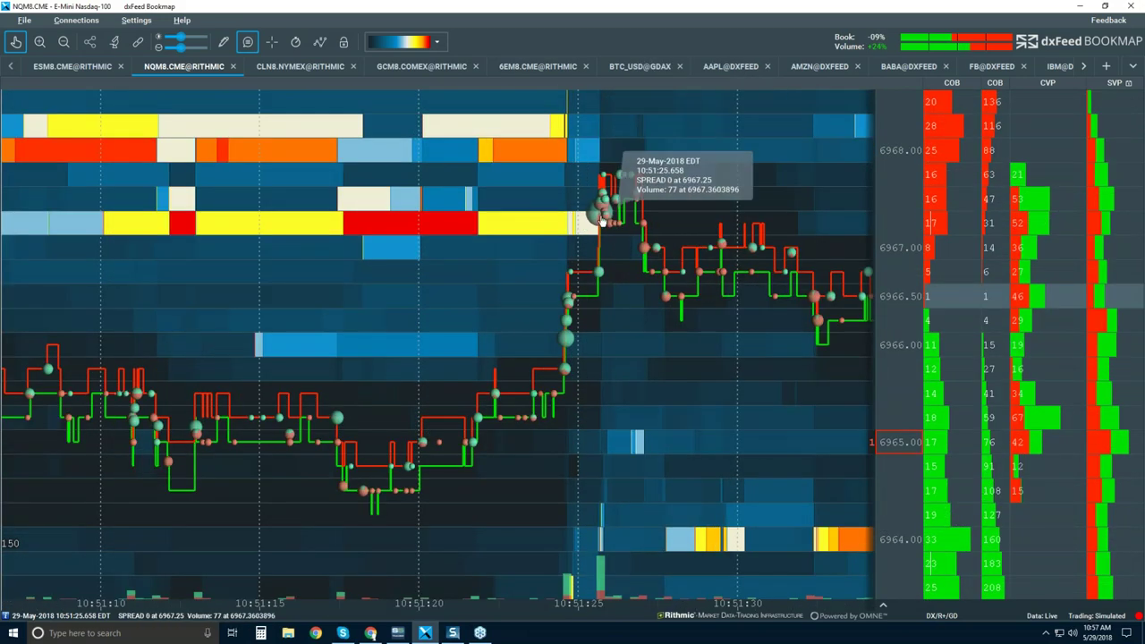
{"action": "scroll", "coordinate": [600, 214], "scroll_direction": "up", "scroll_amount": 5}
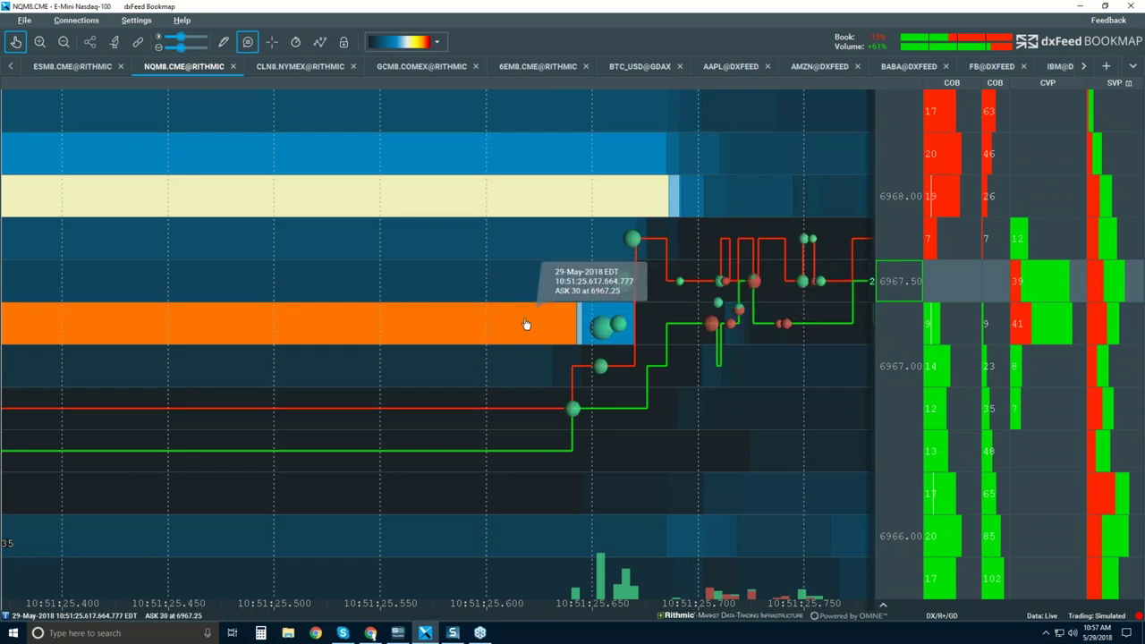
{"action": "scroll", "coordinate": [525, 324], "scroll_direction": "down", "scroll_amount": 5}
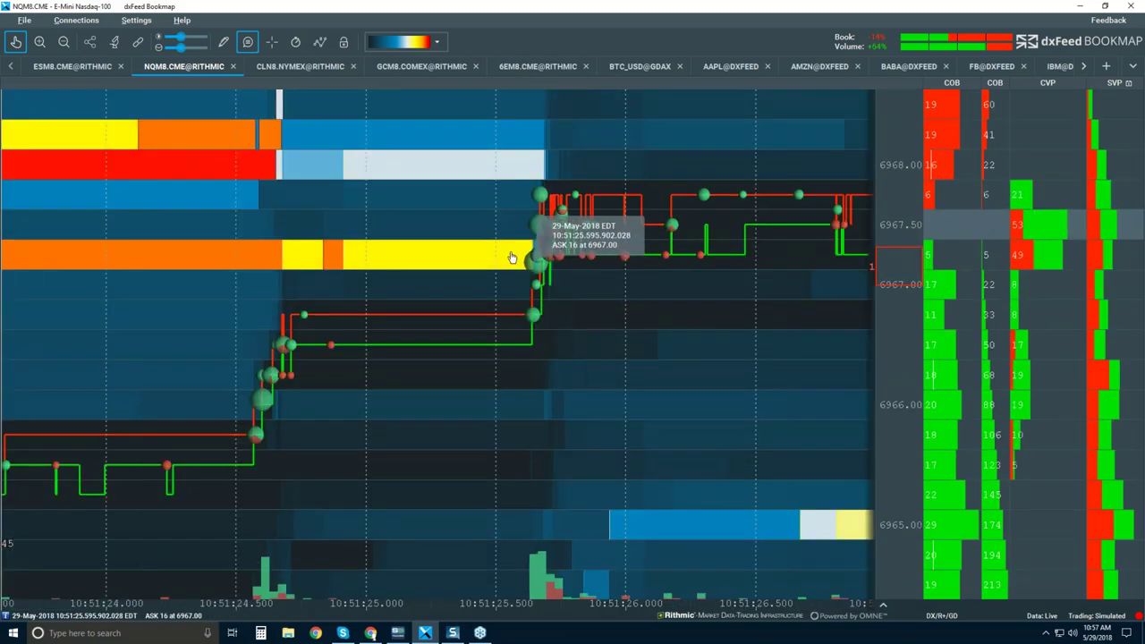
{"action": "scroll", "coordinate": [511, 257], "scroll_direction": "down", "scroll_amount": 3}
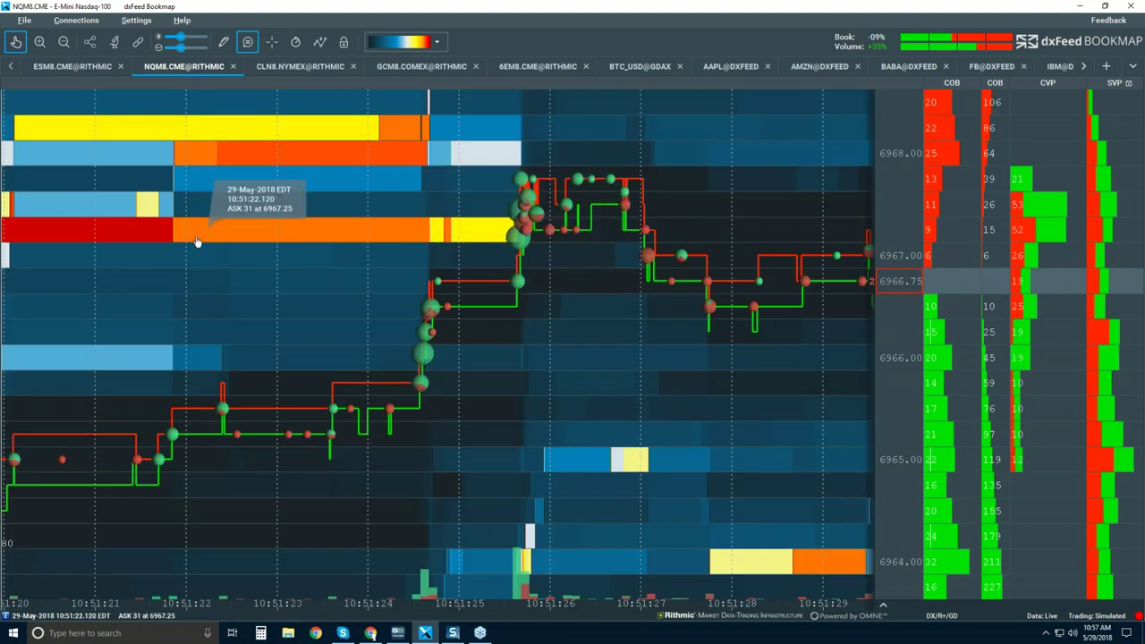
{"action": "left_click_drag", "start_coordinate": [141, 235], "coordinate": [275, 227]}
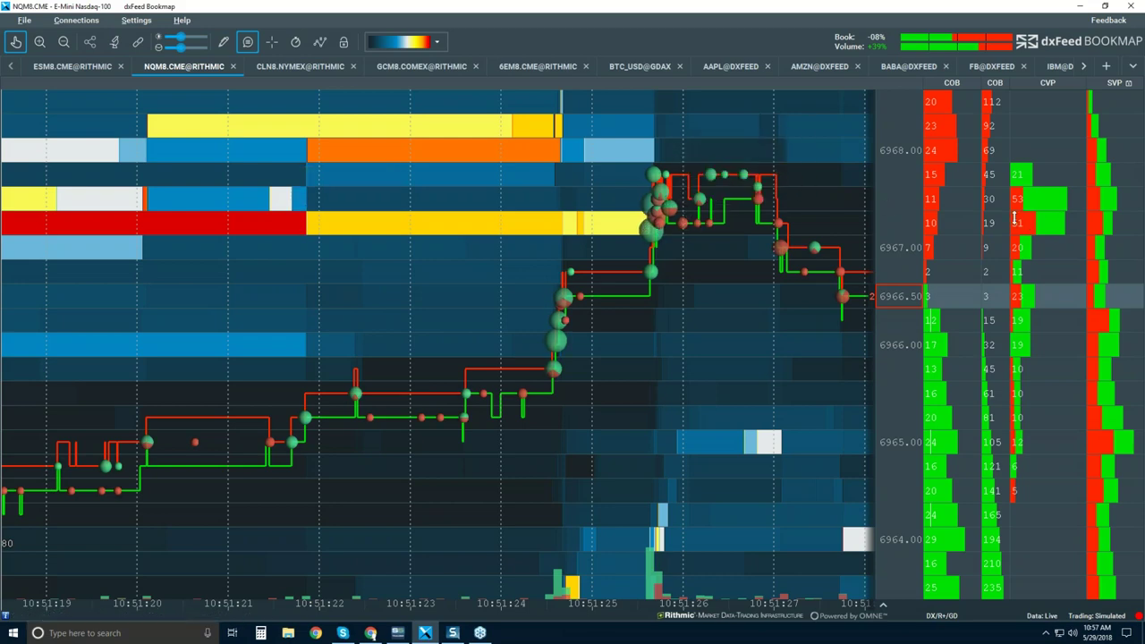
{"action": "scroll", "coordinate": [687, 201], "scroll_direction": "down", "scroll_amount": 4}
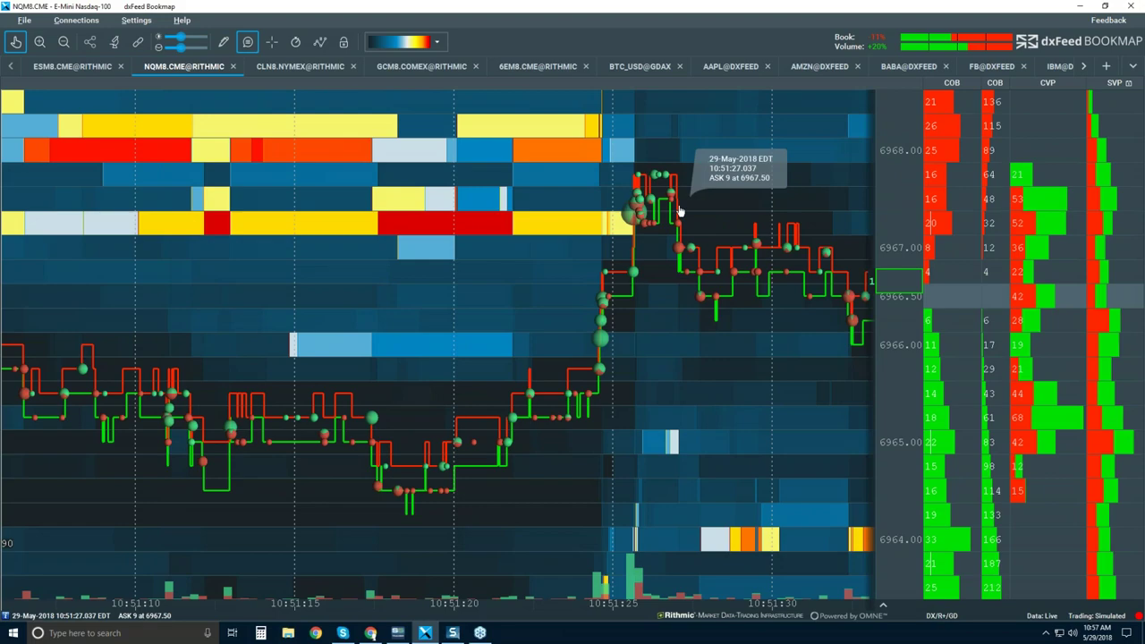
{"action": "scroll", "coordinate": [682, 212], "scroll_direction": "down", "scroll_amount": 10}
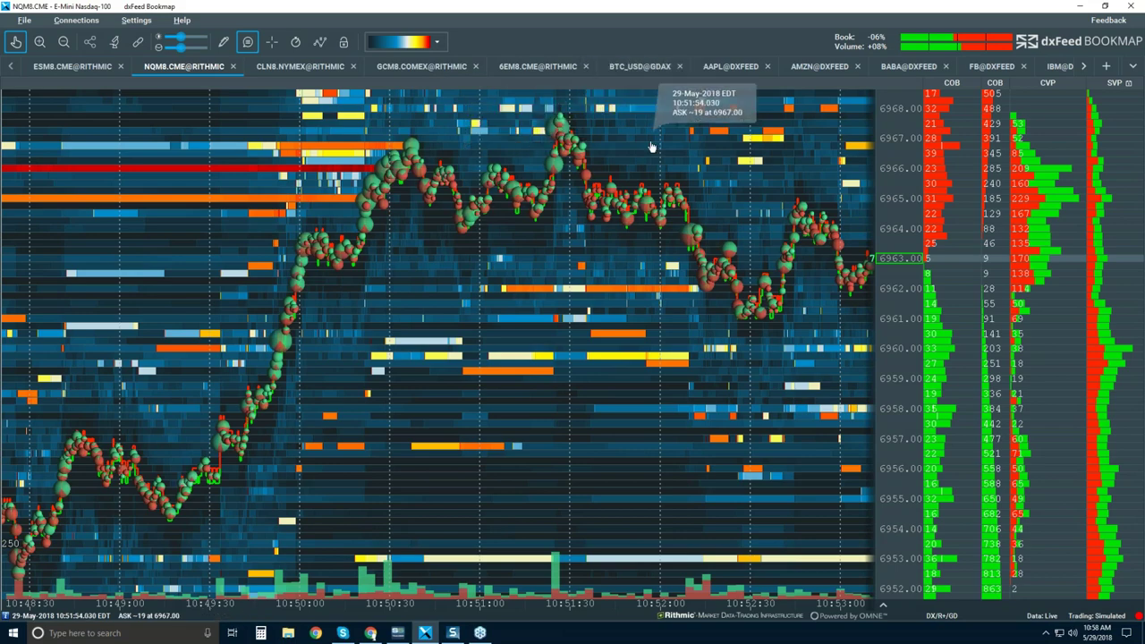
Examine the price moves between 10:51:00 and 10:52:30 relative to the 6970.00 and 6962.00 liquidity bands
{"action": "scroll", "coordinate": [892, 187], "scroll_direction": "down", "scroll_amount": 2}
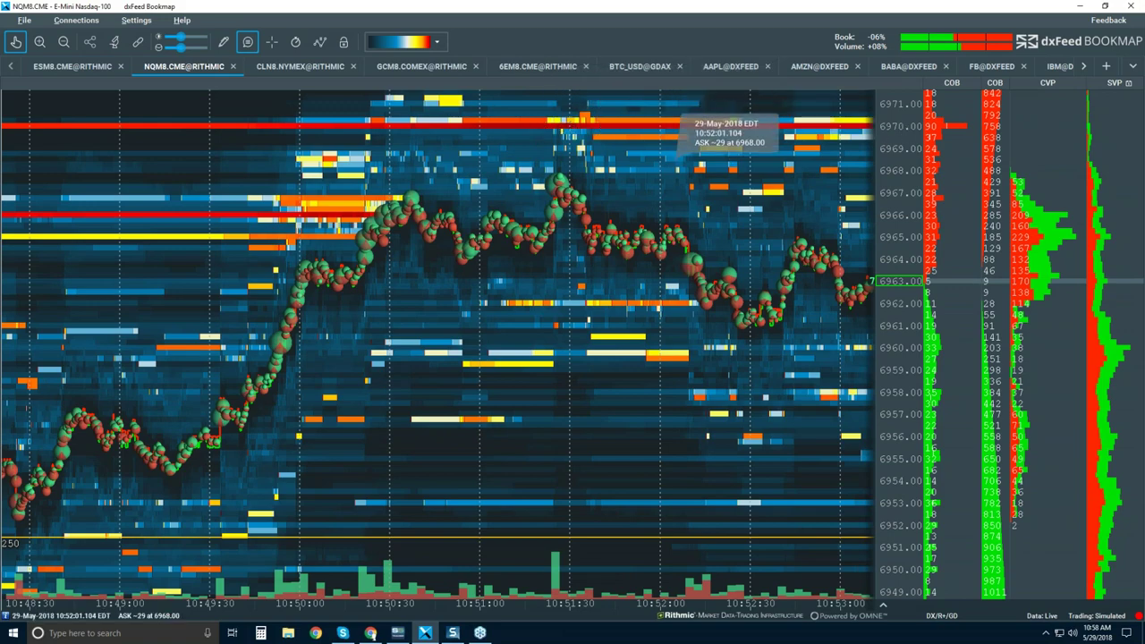
{"action": "scroll", "coordinate": [617, 211], "scroll_direction": "up", "scroll_amount": 2}
{"action": "scroll", "coordinate": [553, 237], "scroll_direction": "up", "scroll_amount": 3}
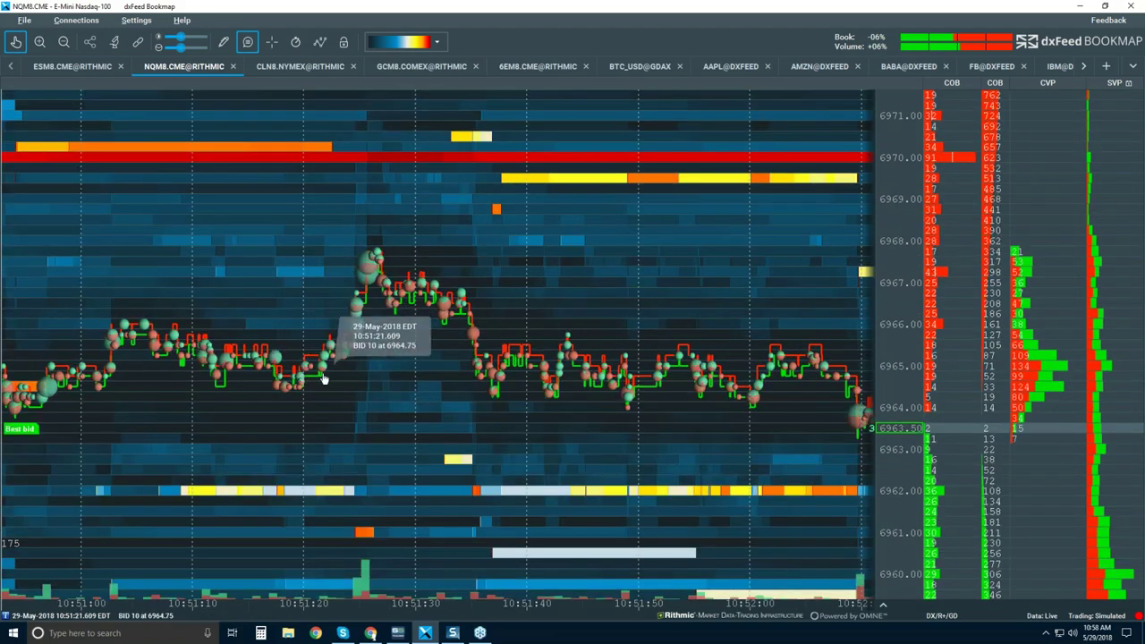
{"action": "scroll", "coordinate": [528, 268], "scroll_direction": "down", "scroll_amount": 2}
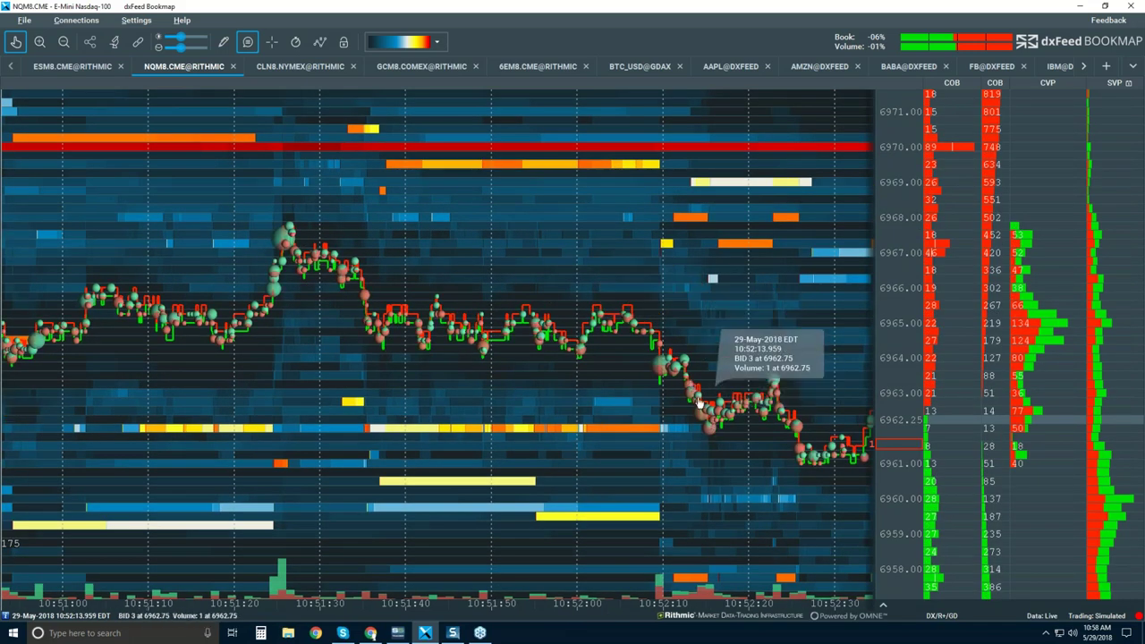
Review the heatmap and volume dots over the wider period from about 10:35 to 11:00, including the 6966.00 and 6970.00 bands
{"action": "scroll", "coordinate": [678, 295], "scroll_direction": "down", "scroll_amount": 5}
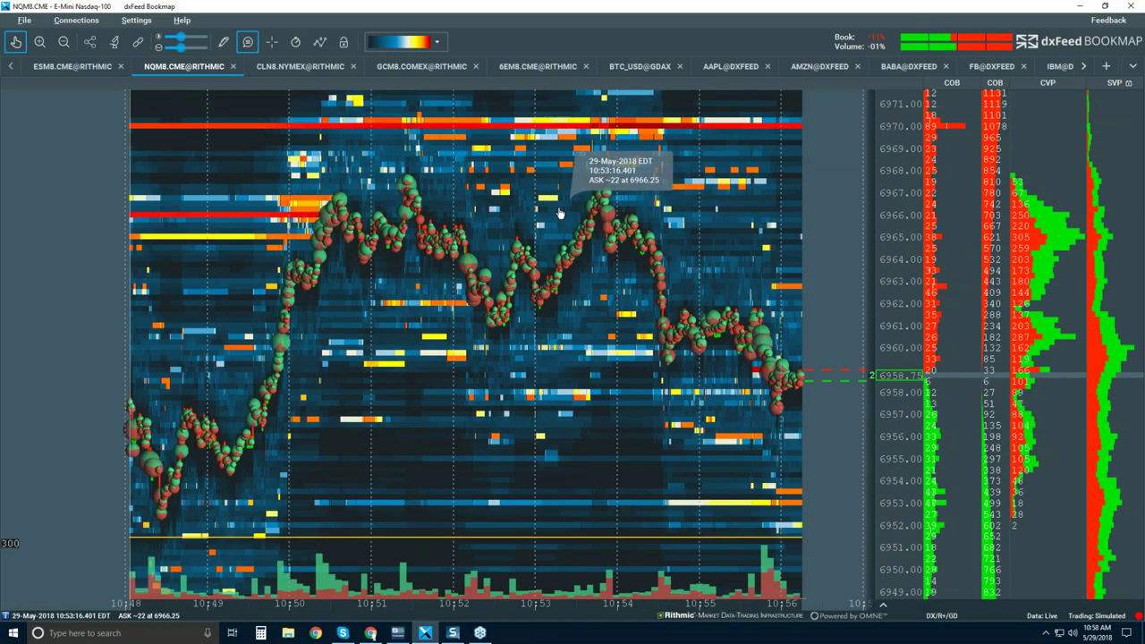
{"action": "scroll", "coordinate": [500, 190], "scroll_direction": "down", "scroll_amount": 3}
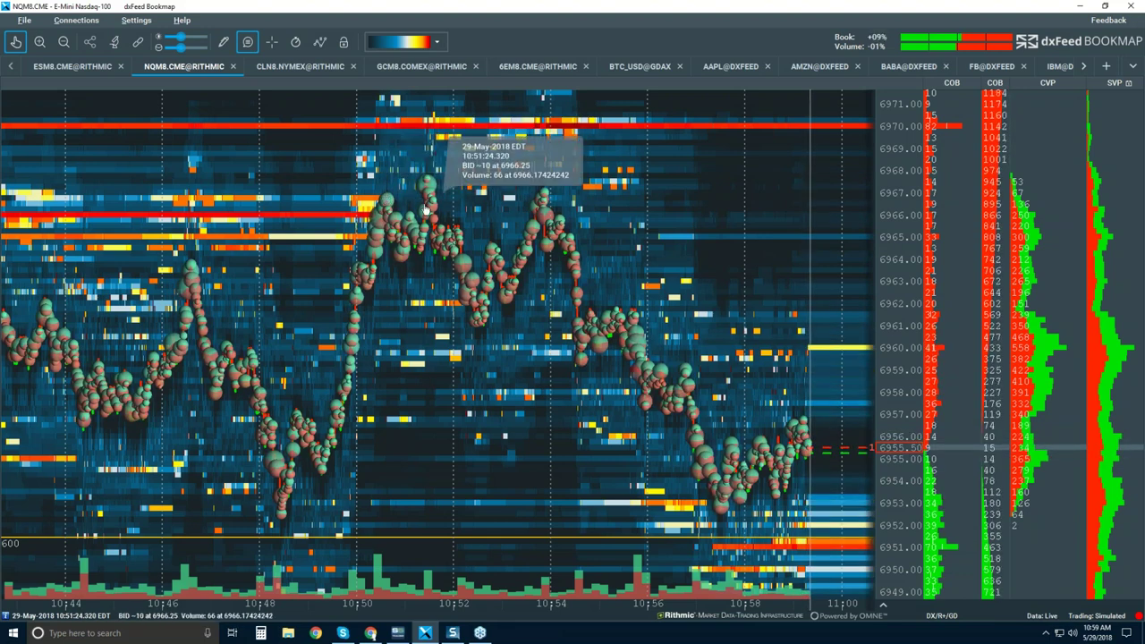
{"action": "scroll", "coordinate": [426, 209], "scroll_direction": "down", "scroll_amount": 2}
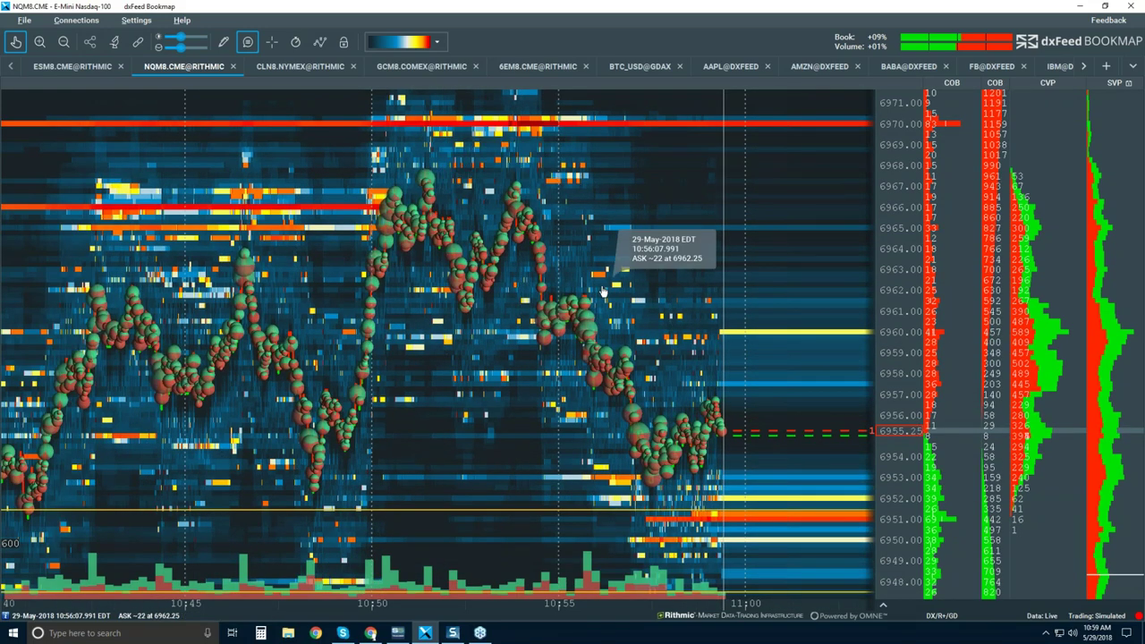
{"action": "scroll", "coordinate": [604, 291], "scroll_direction": "down", "scroll_amount": 2}
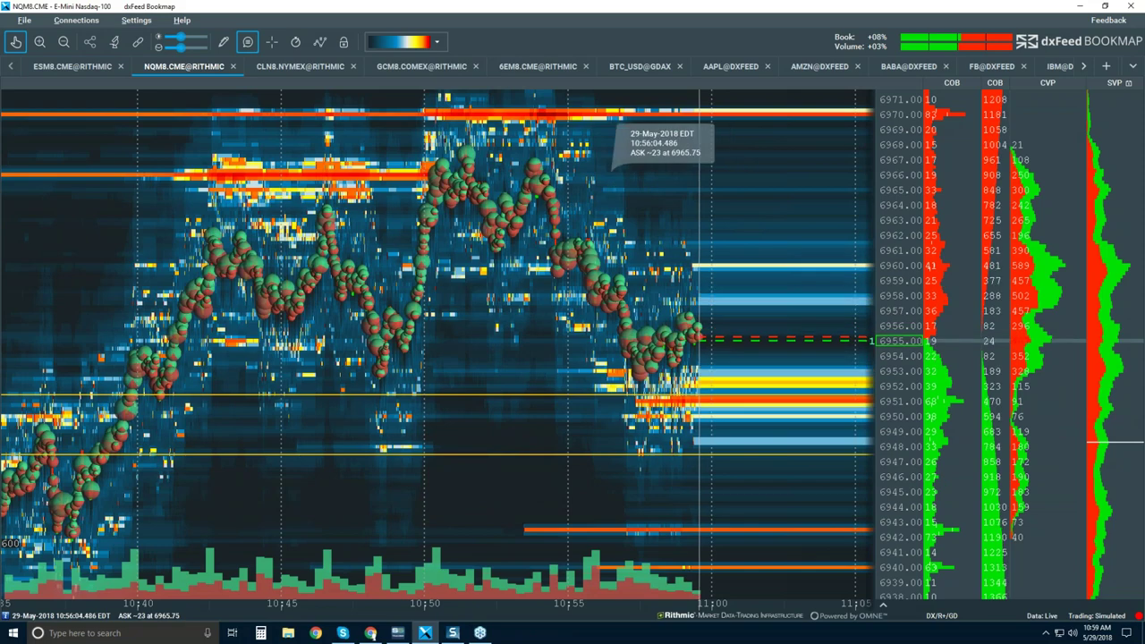
{"action": "left_click_drag", "start_coordinate": [626, 193], "coordinate": [702, 189]}
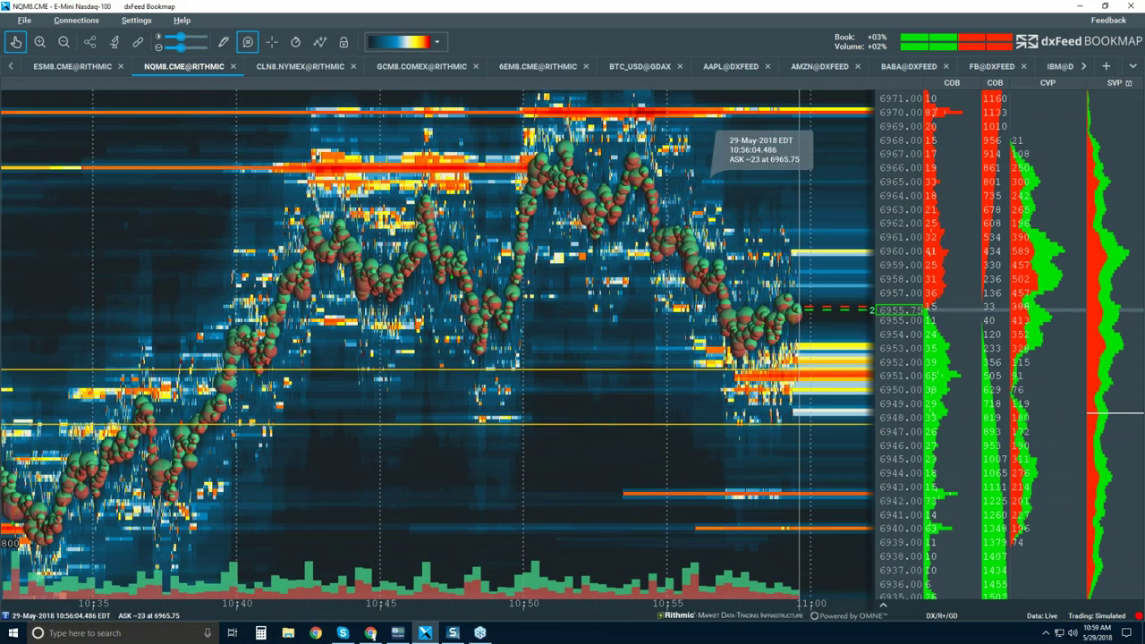